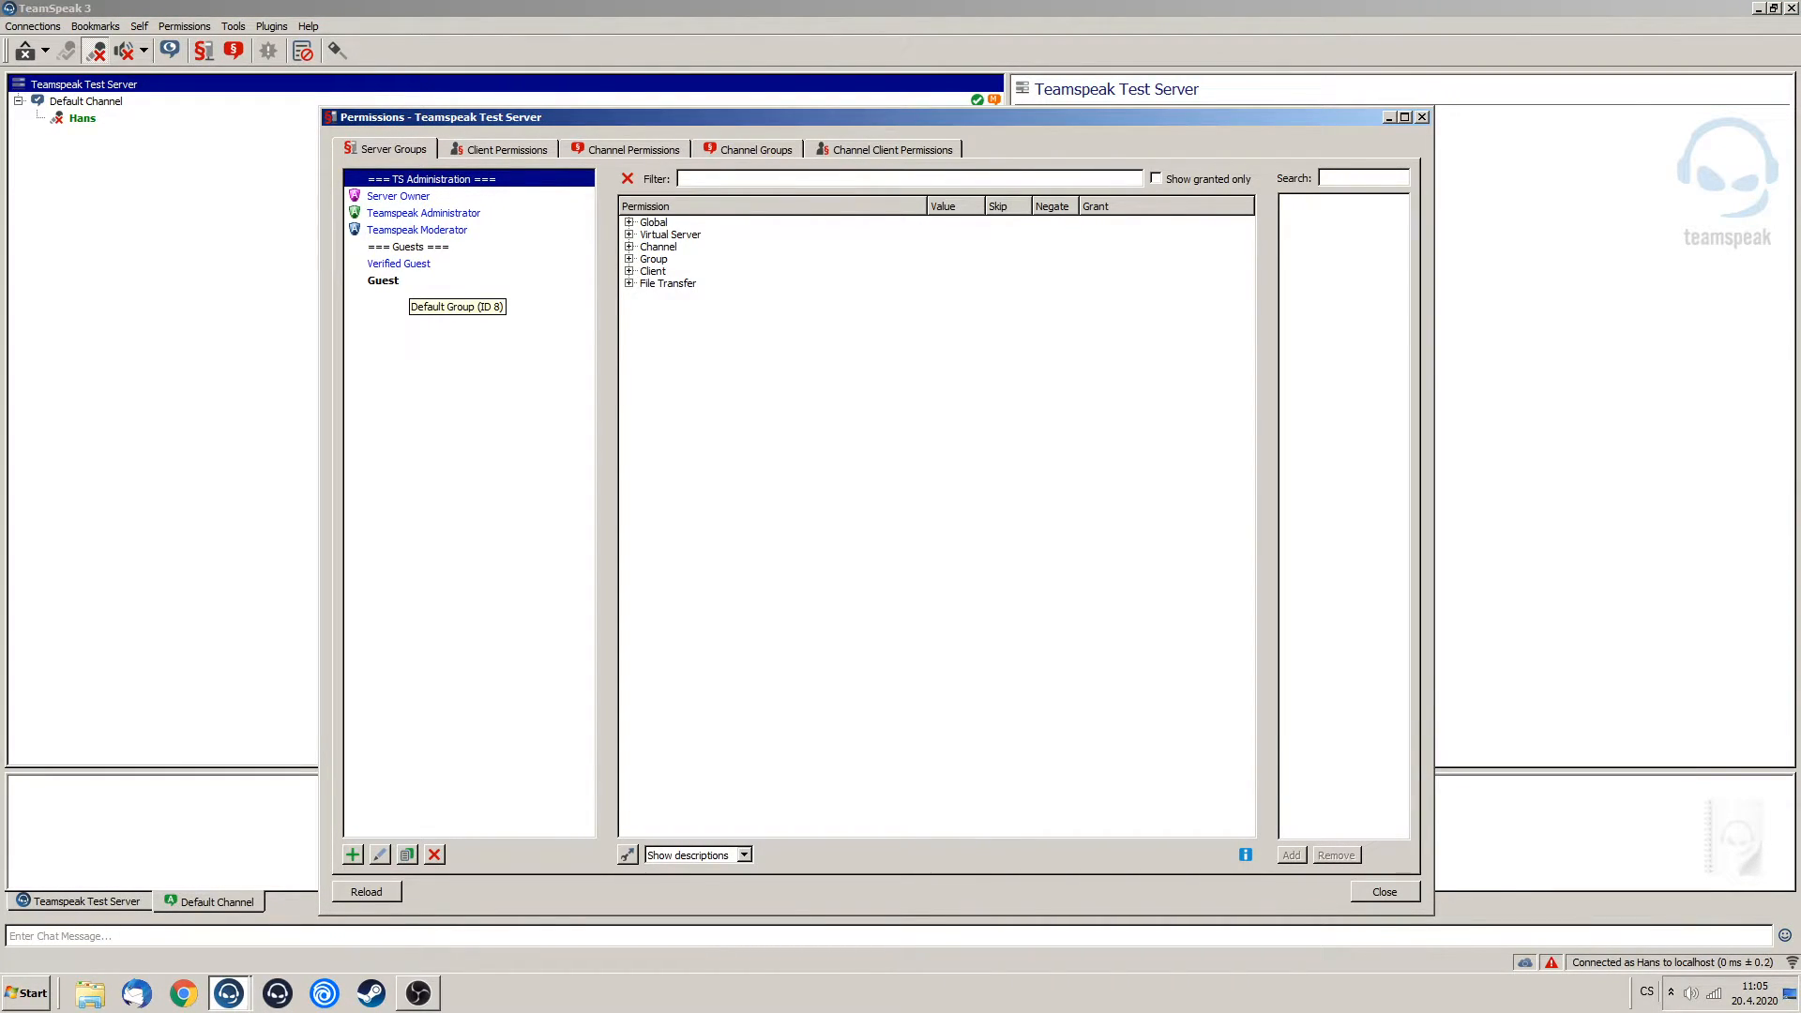
Set the Group Icon ID of the Guest server group to the red cross icon.
{"action": "left_click", "coordinate": [407, 280]}
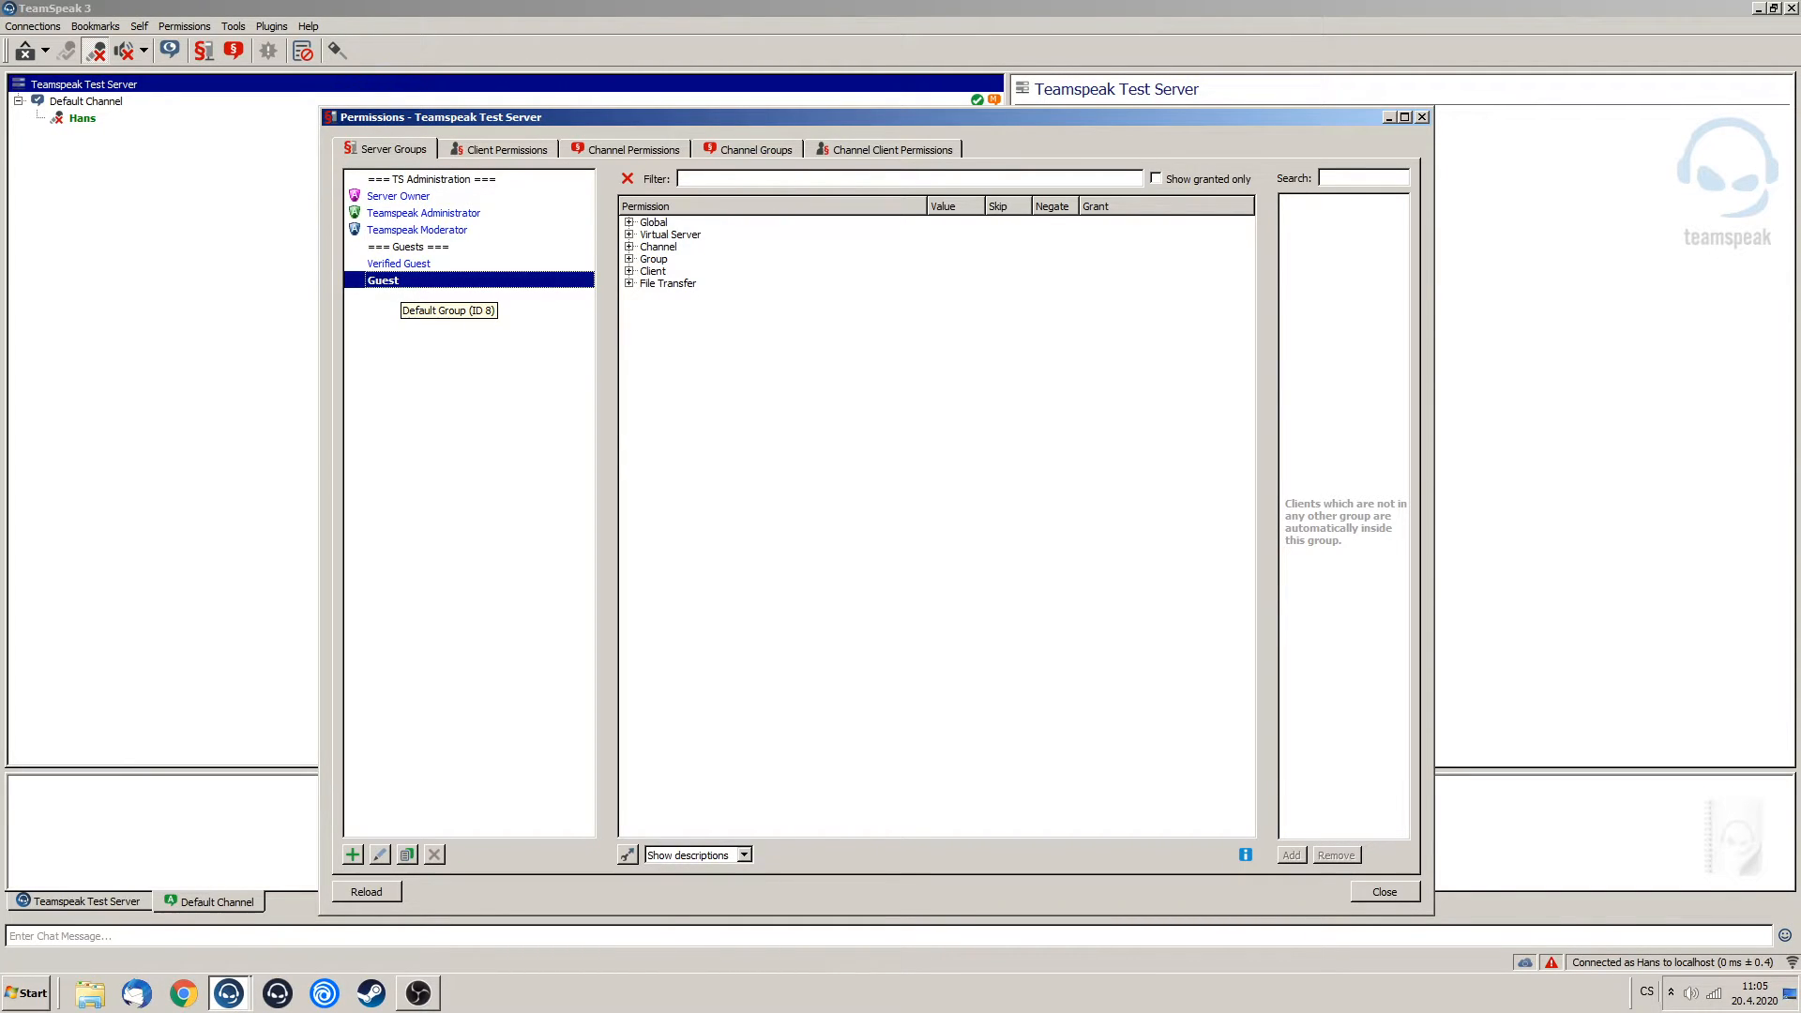
{"action": "left_click", "coordinate": [398, 264]}
{"action": "left_click", "coordinate": [398, 279]}
{"action": "left_click", "coordinate": [629, 259]}
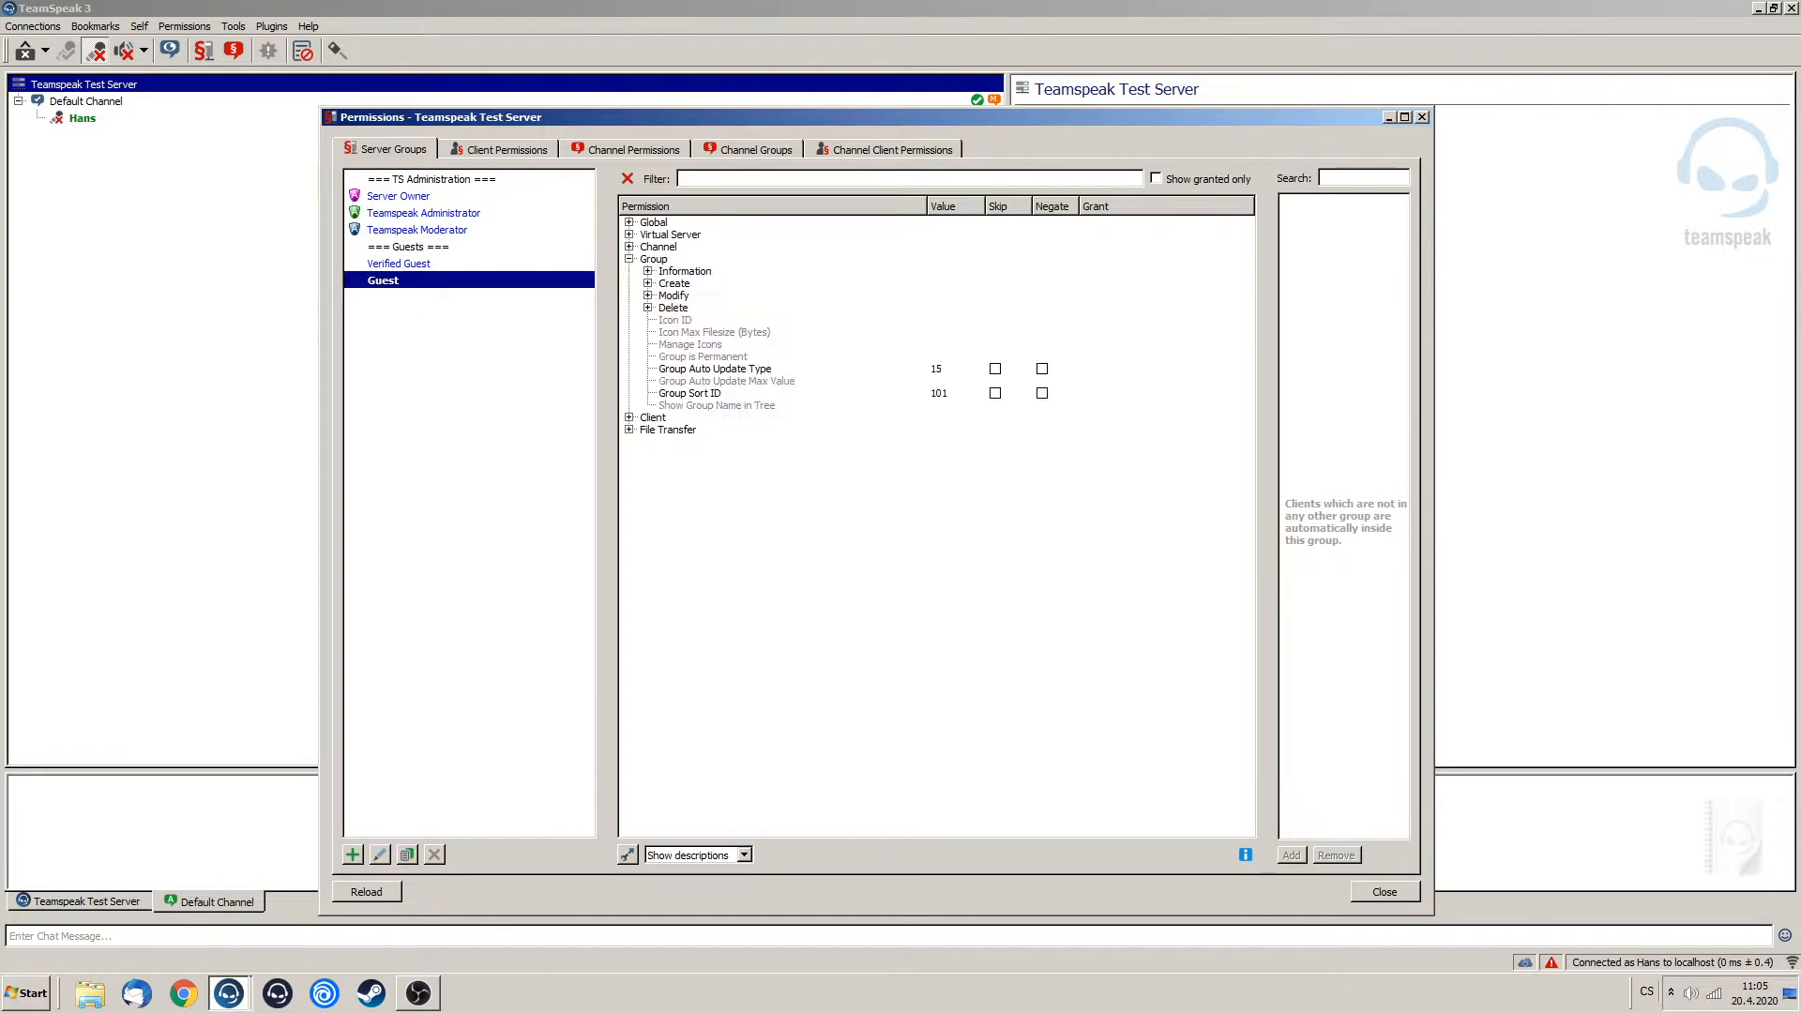
{"action": "double_click", "coordinate": [675, 319]}
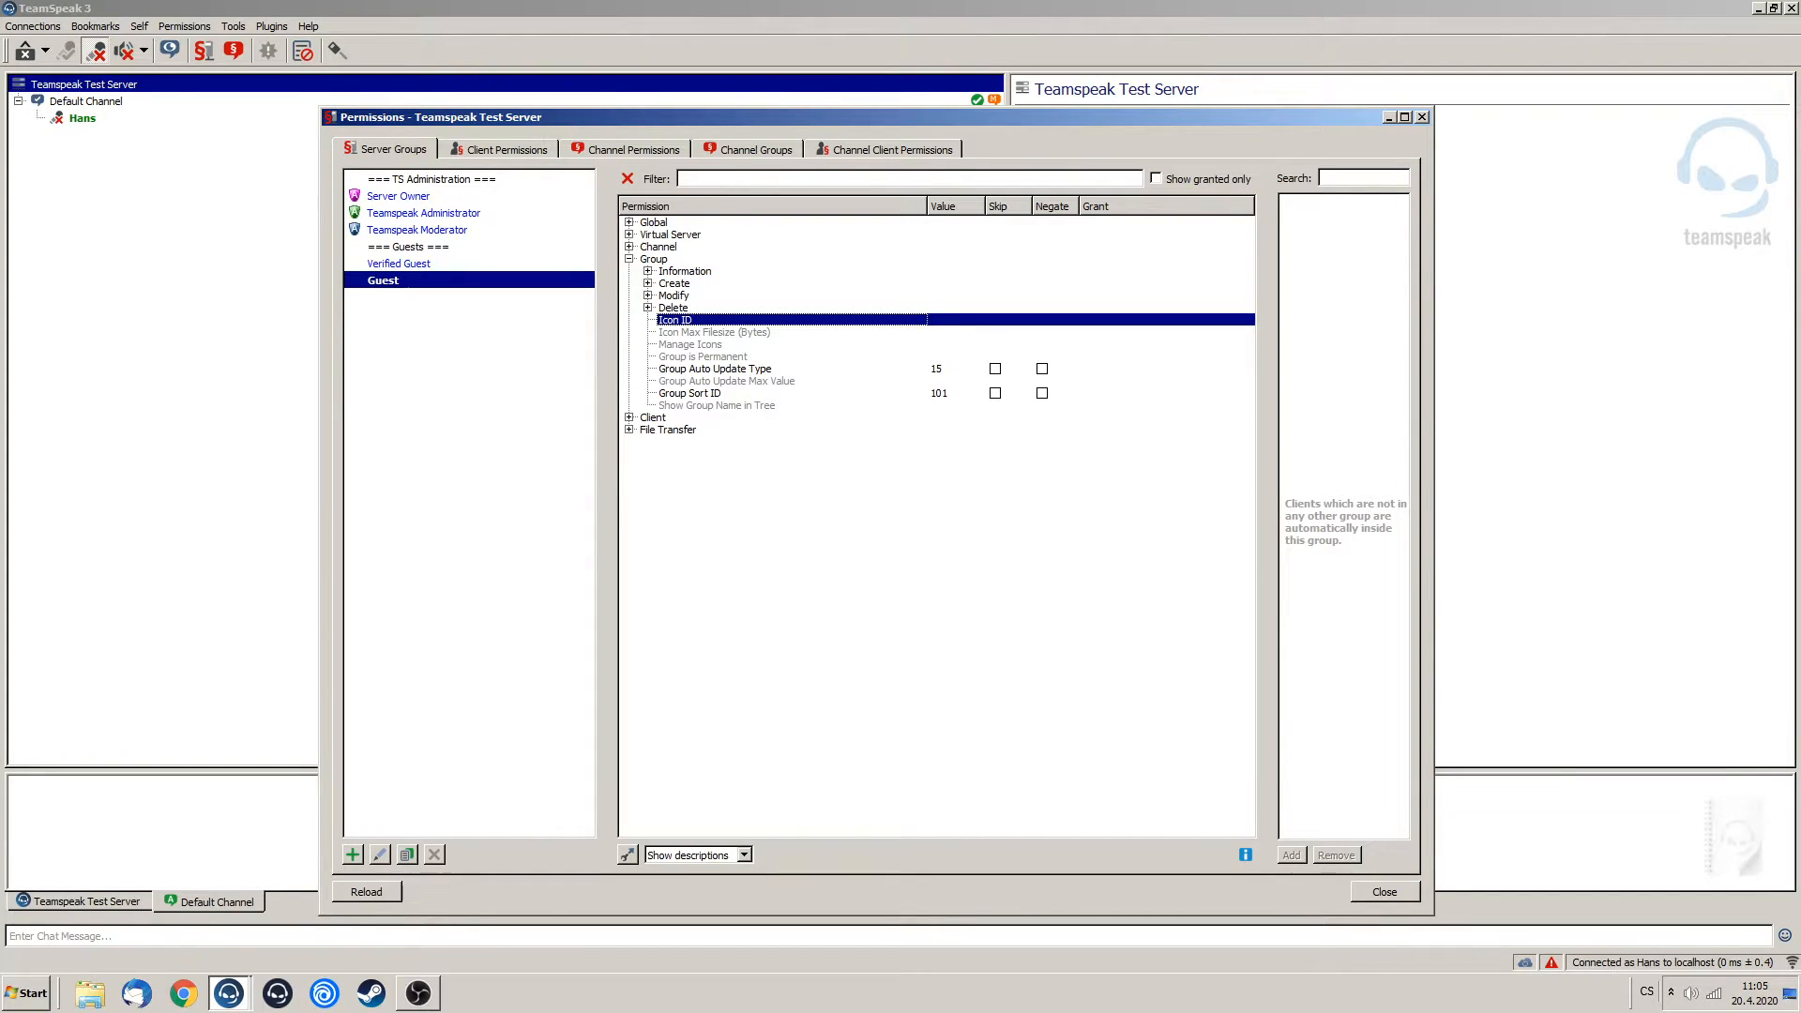
{"action": "left_click", "coordinate": [725, 337]}
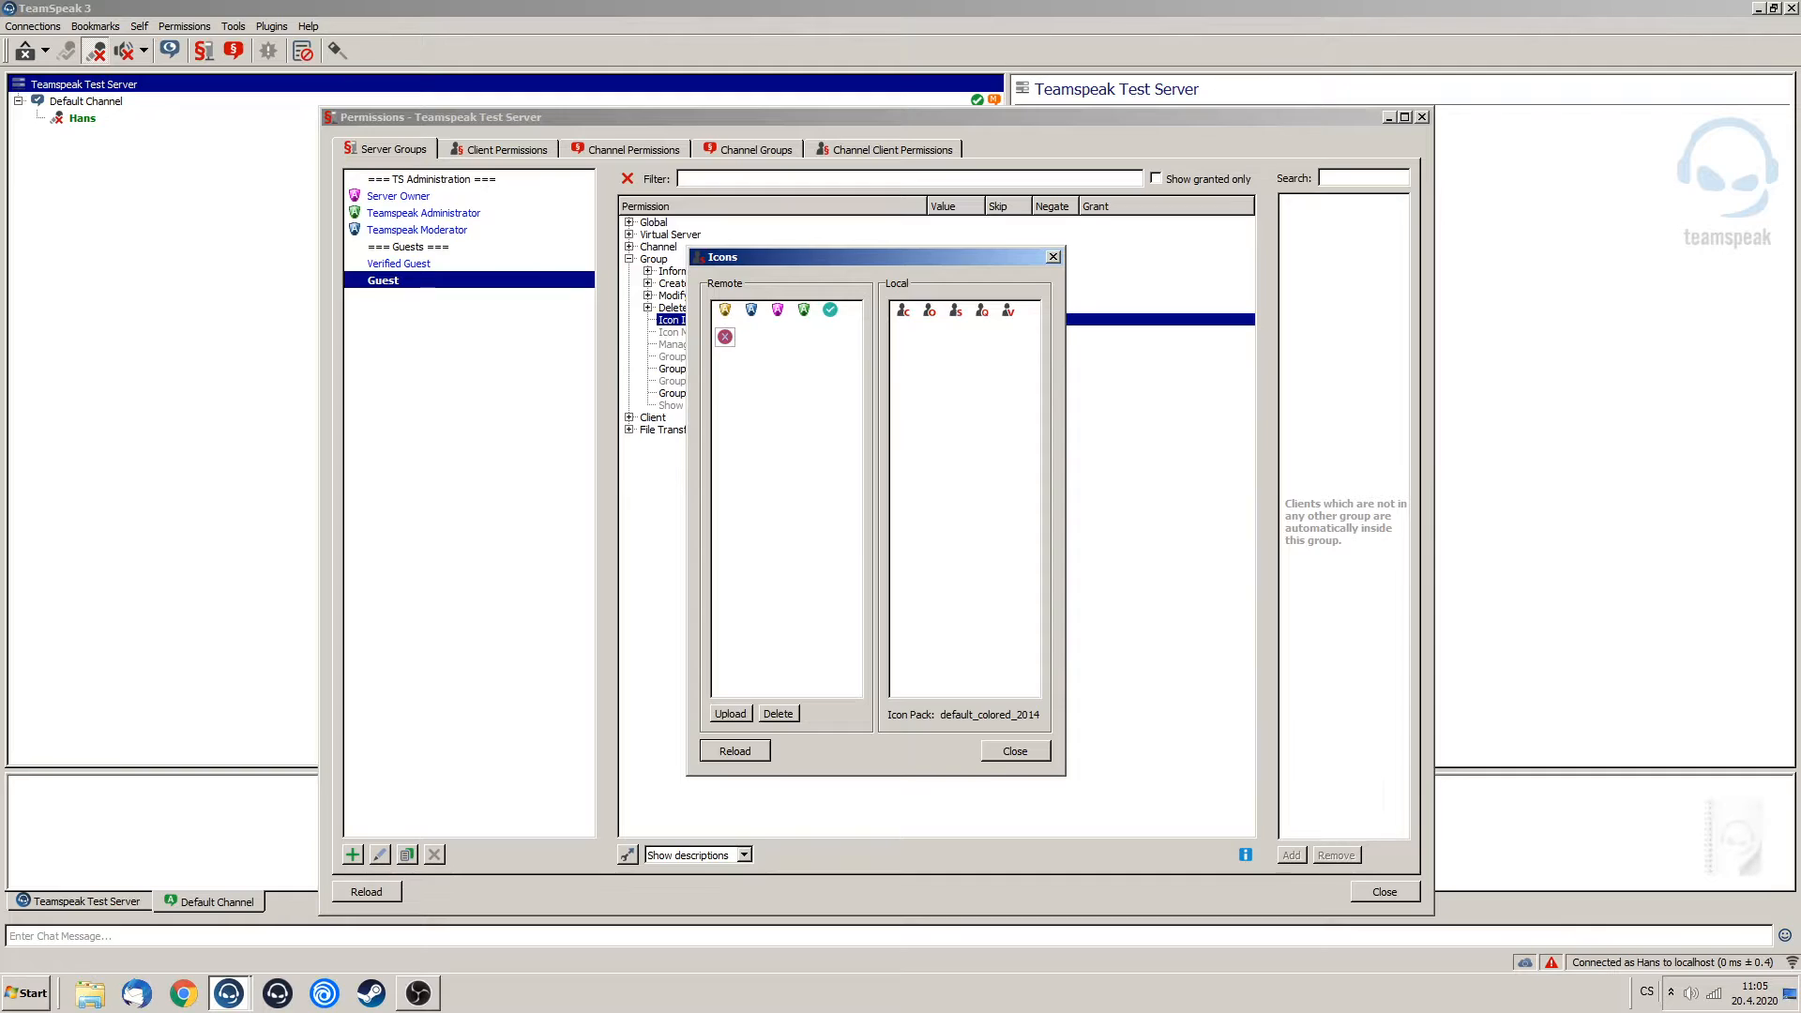
{"action": "left_click", "coordinate": [1015, 751]}
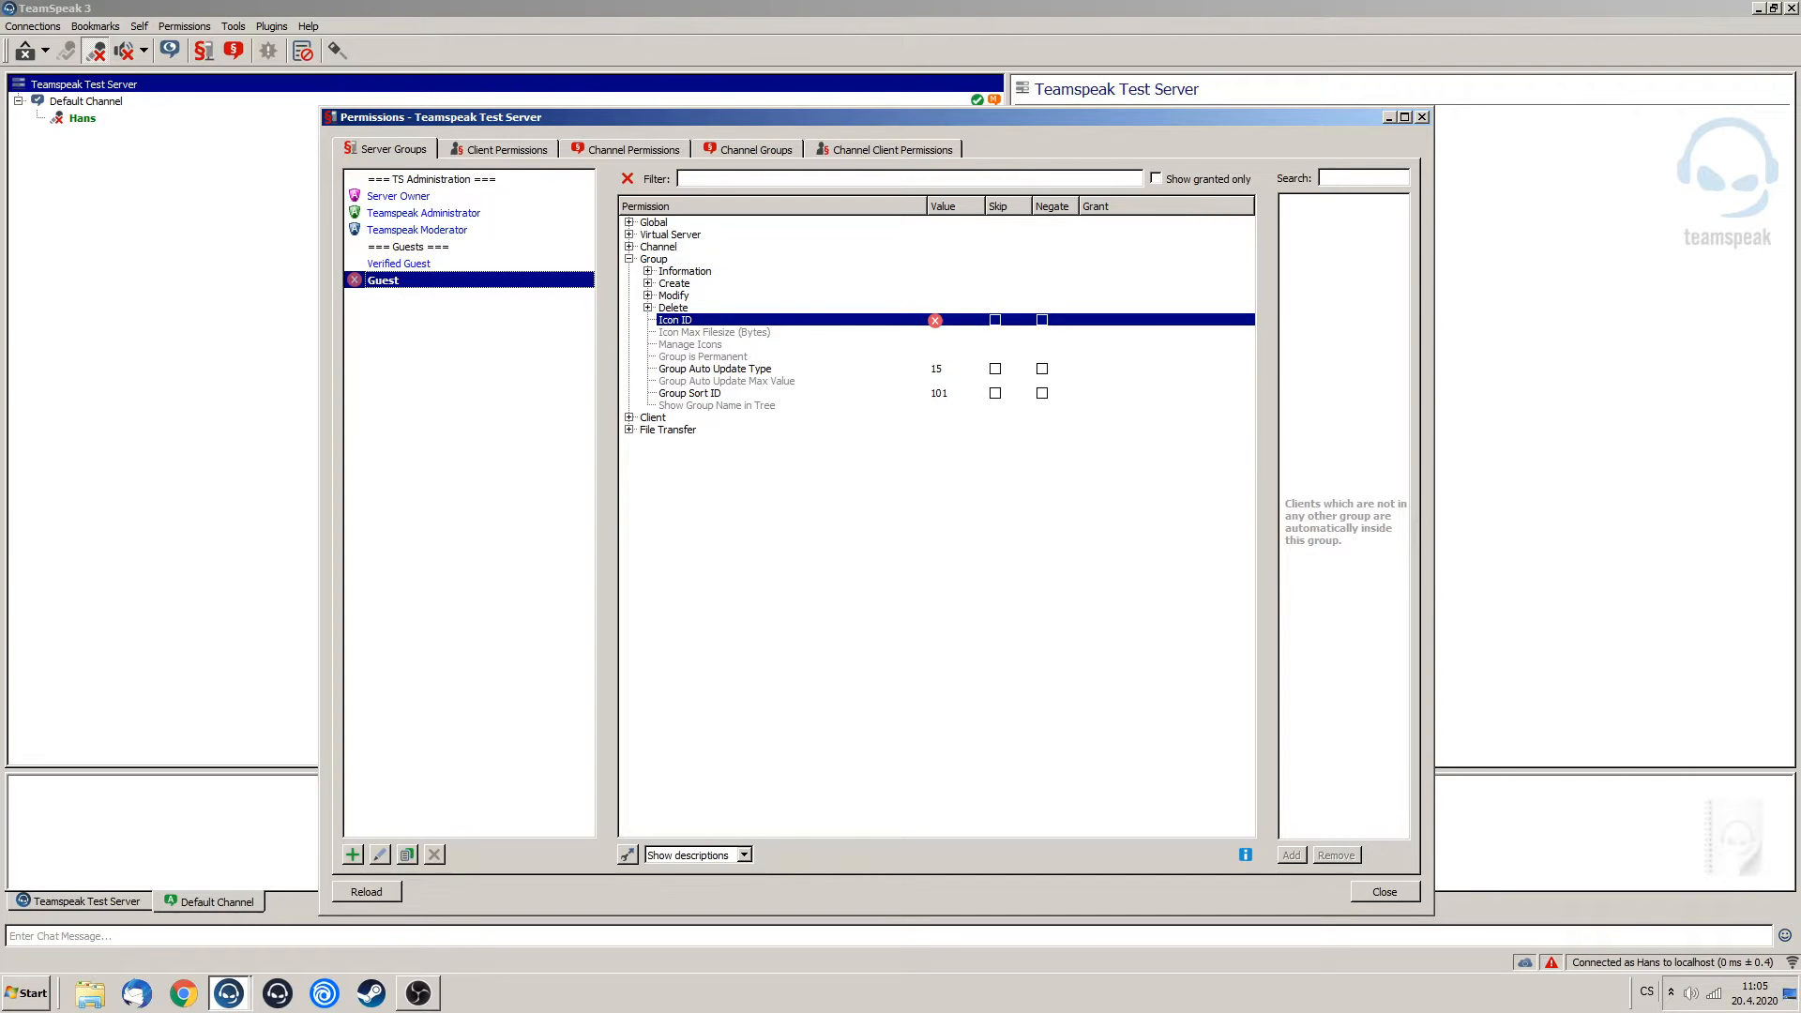
Set the Group Icon ID of the Verified Guest server group to the green checkmark icon.
{"action": "left_click", "coordinate": [400, 263]}
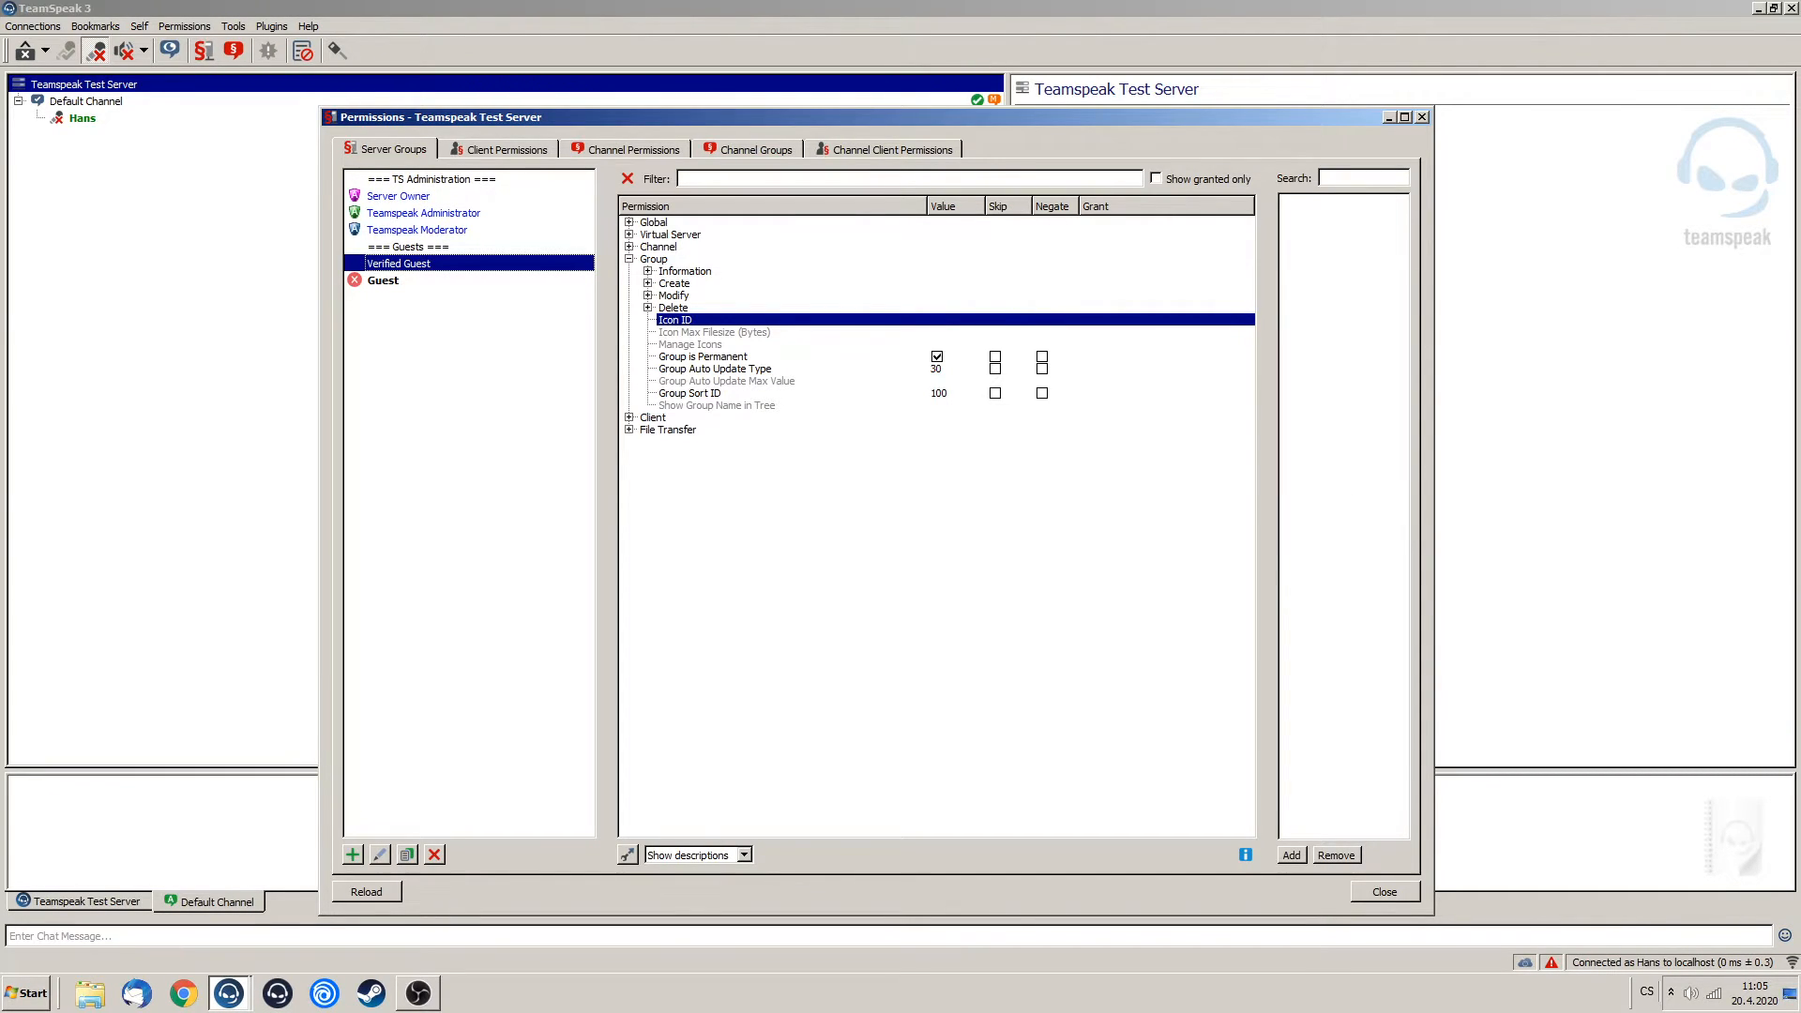
{"action": "double_click", "coordinate": [675, 320]}
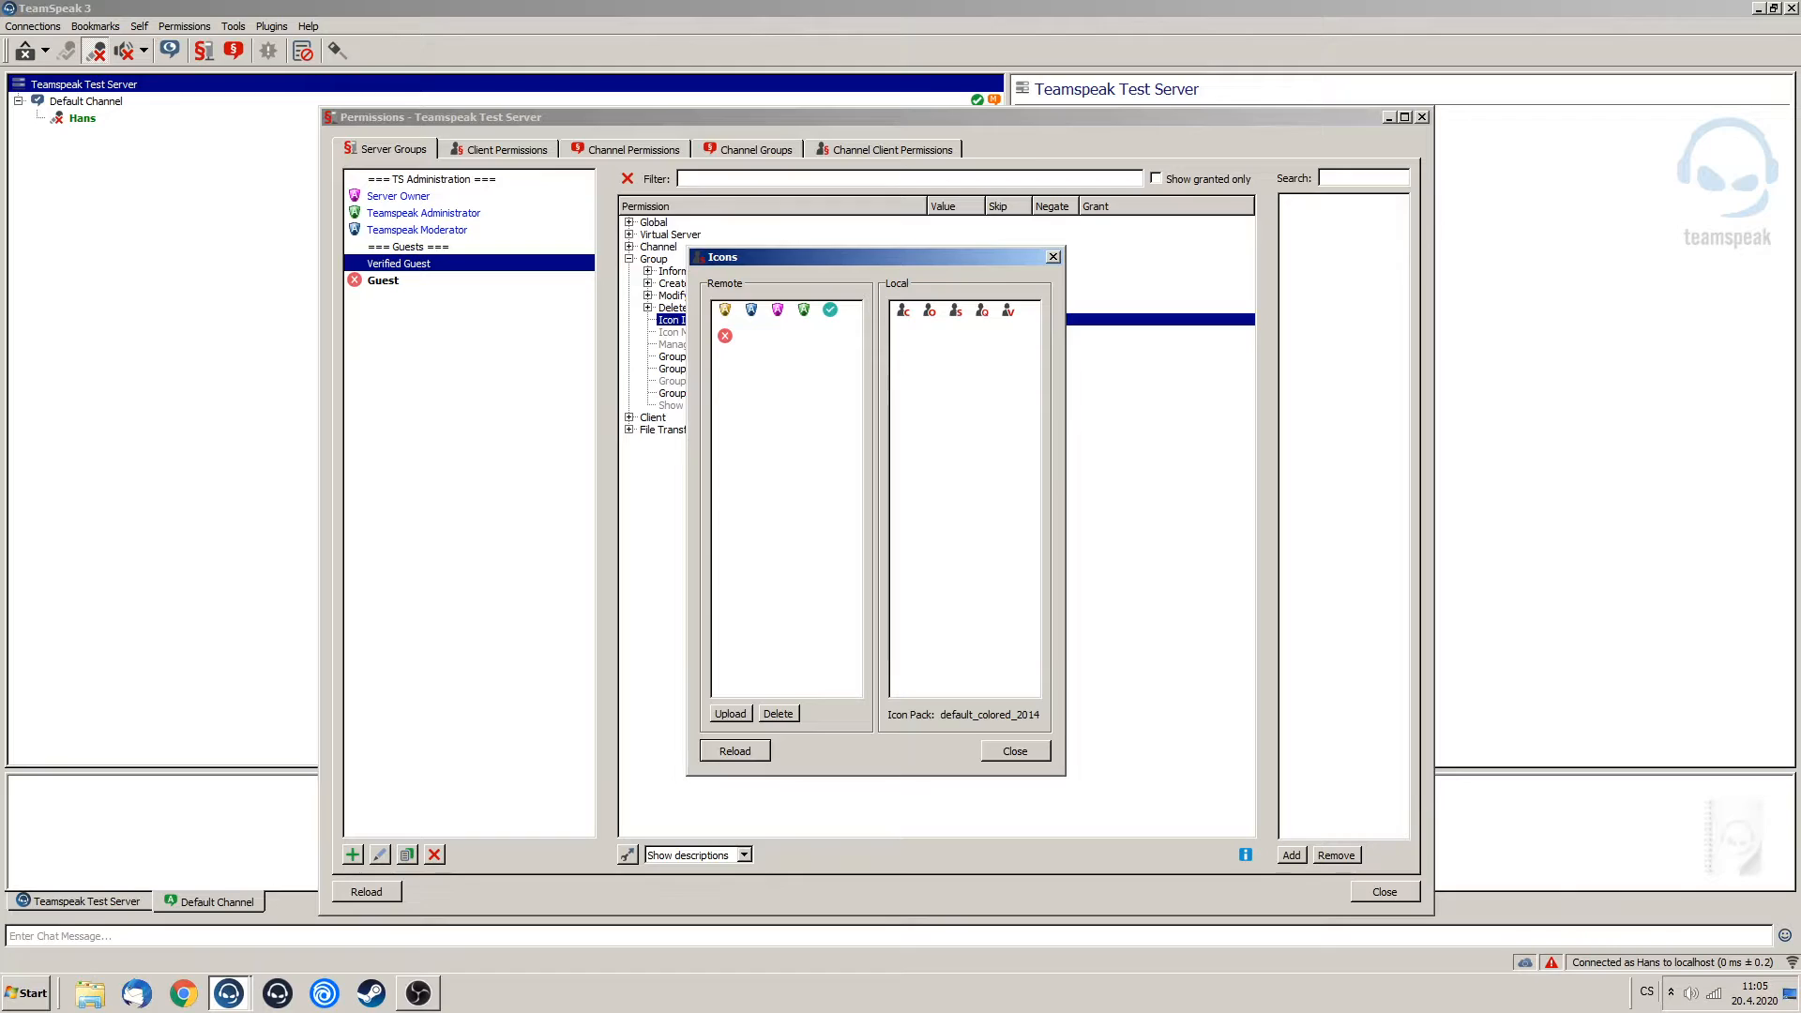
{"action": "double_click", "coordinate": [830, 309]}
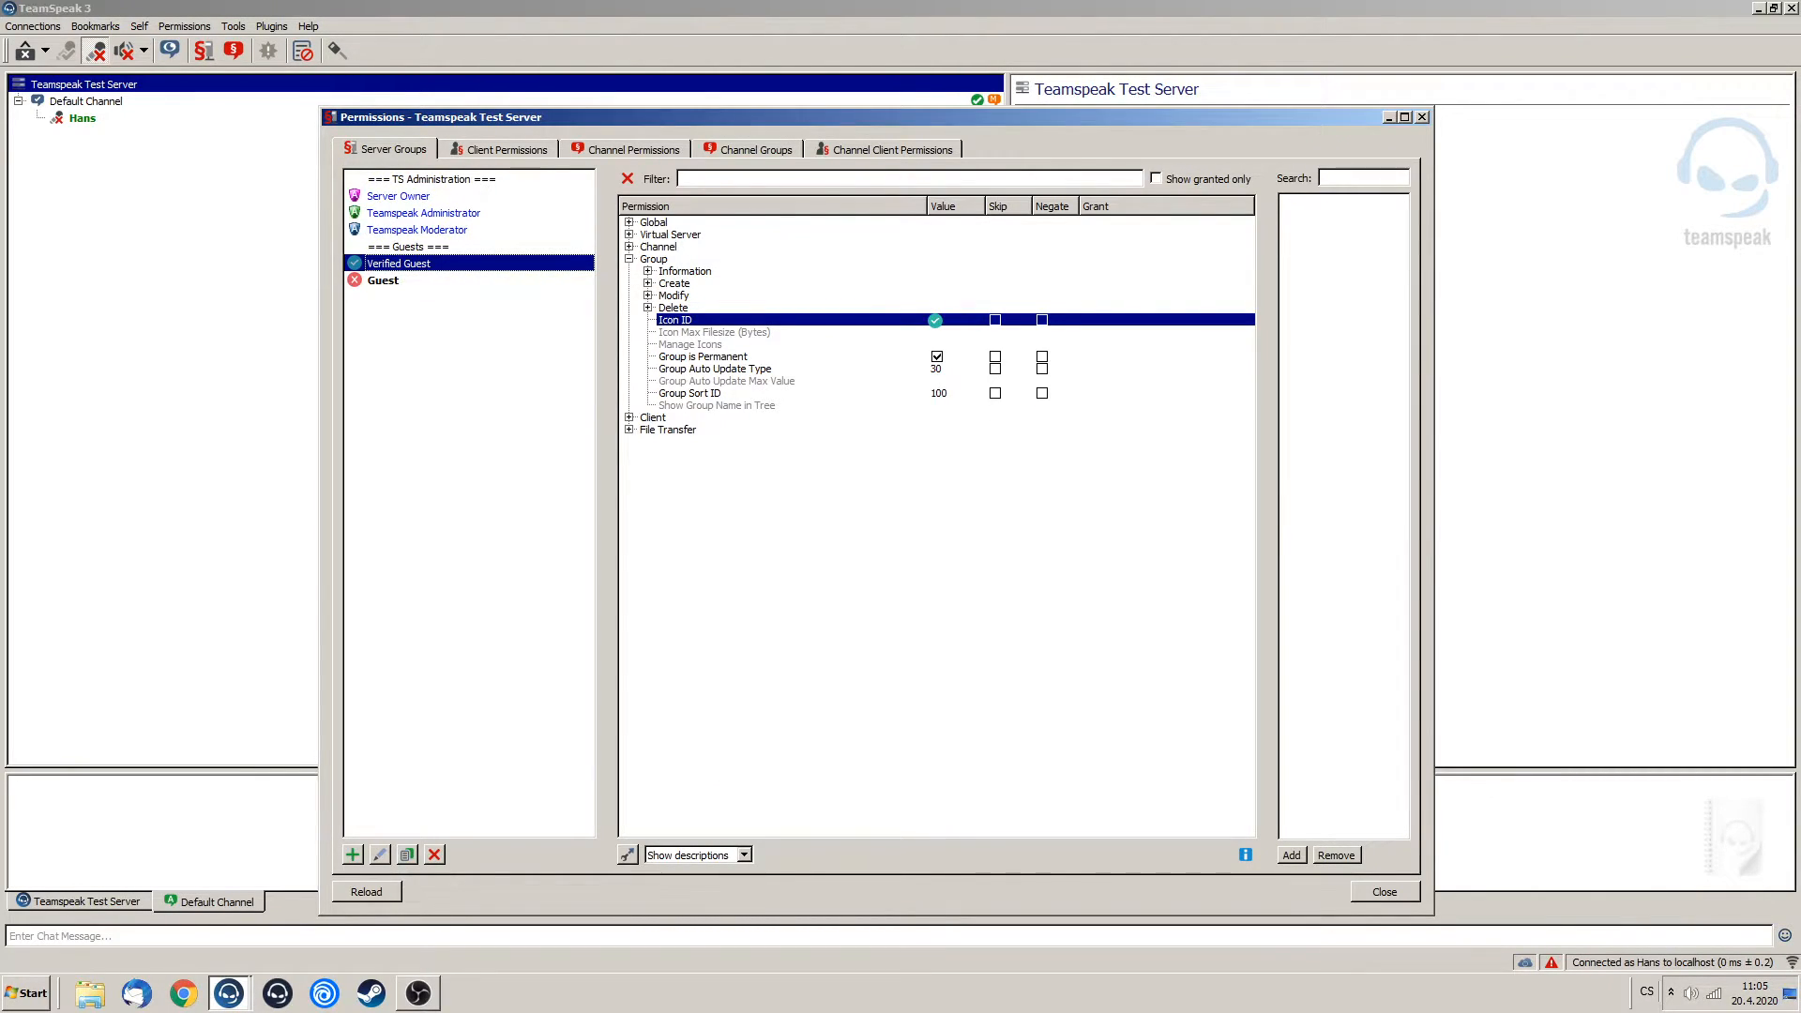
Show only the granted permissions of the Guest group and remove its Create permission group under Channel.
{"action": "left_click", "coordinate": [382, 281]}
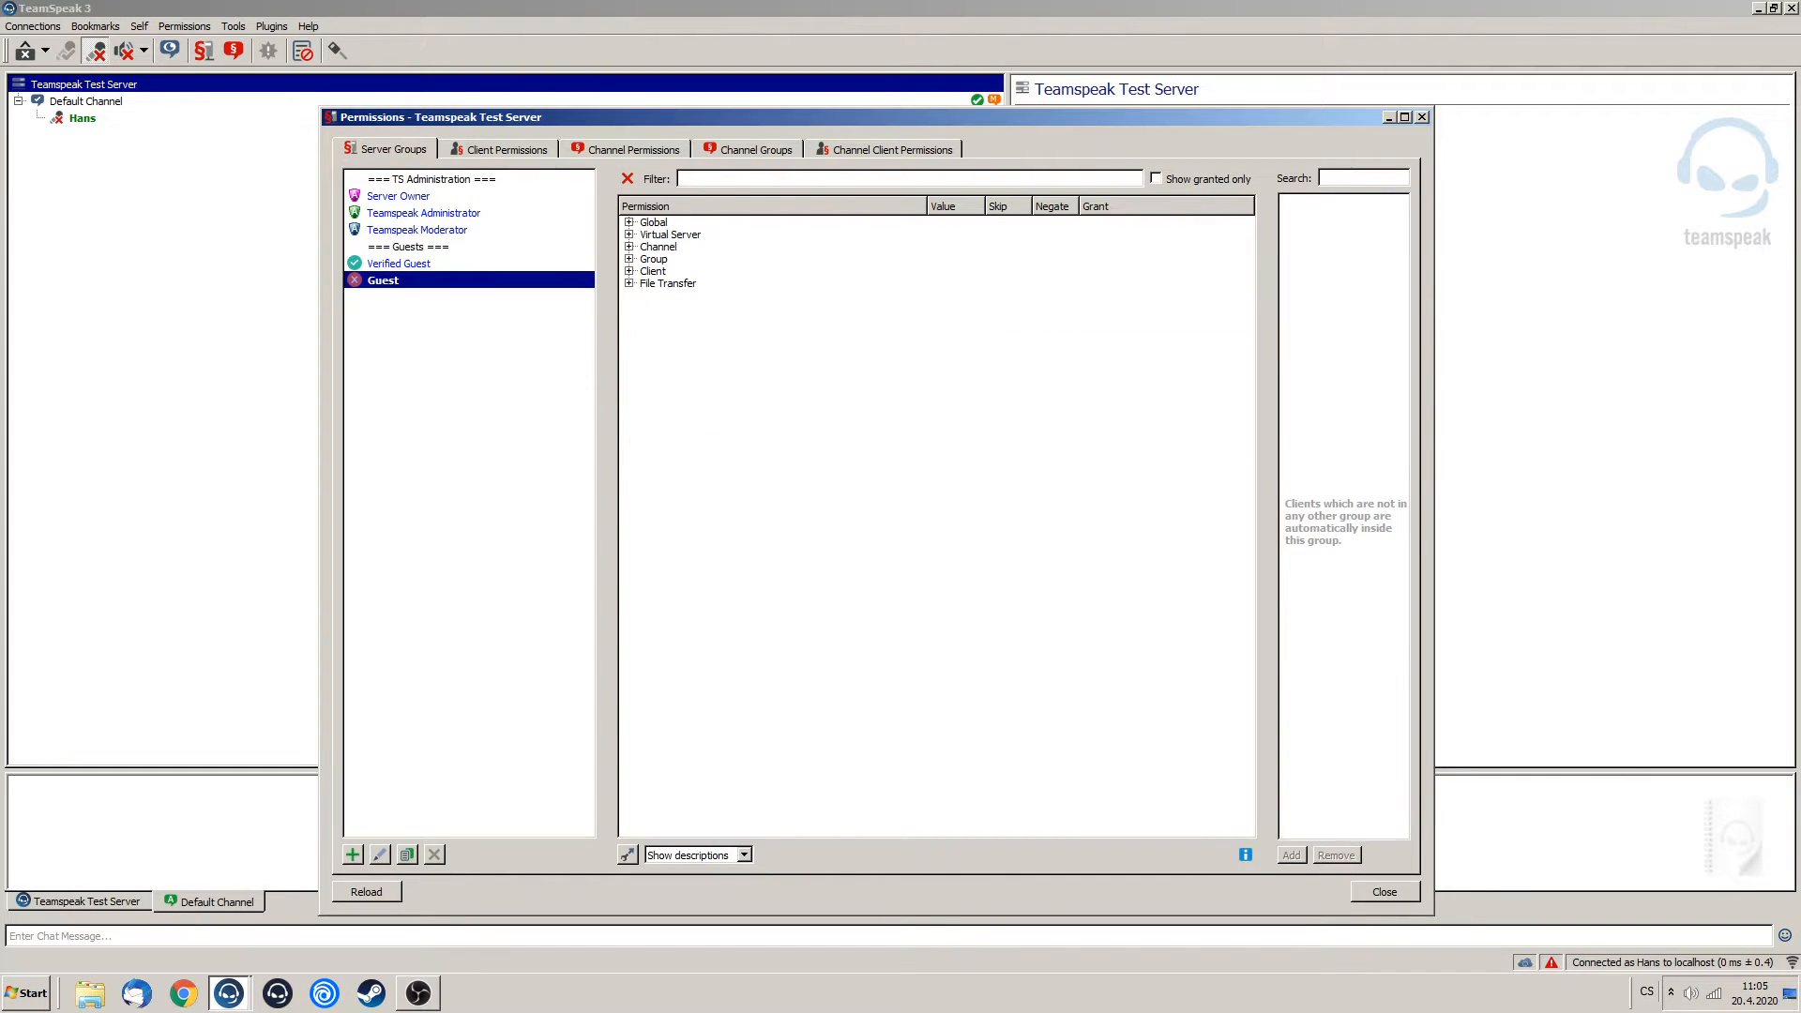
{"action": "left_click", "coordinate": [408, 247]}
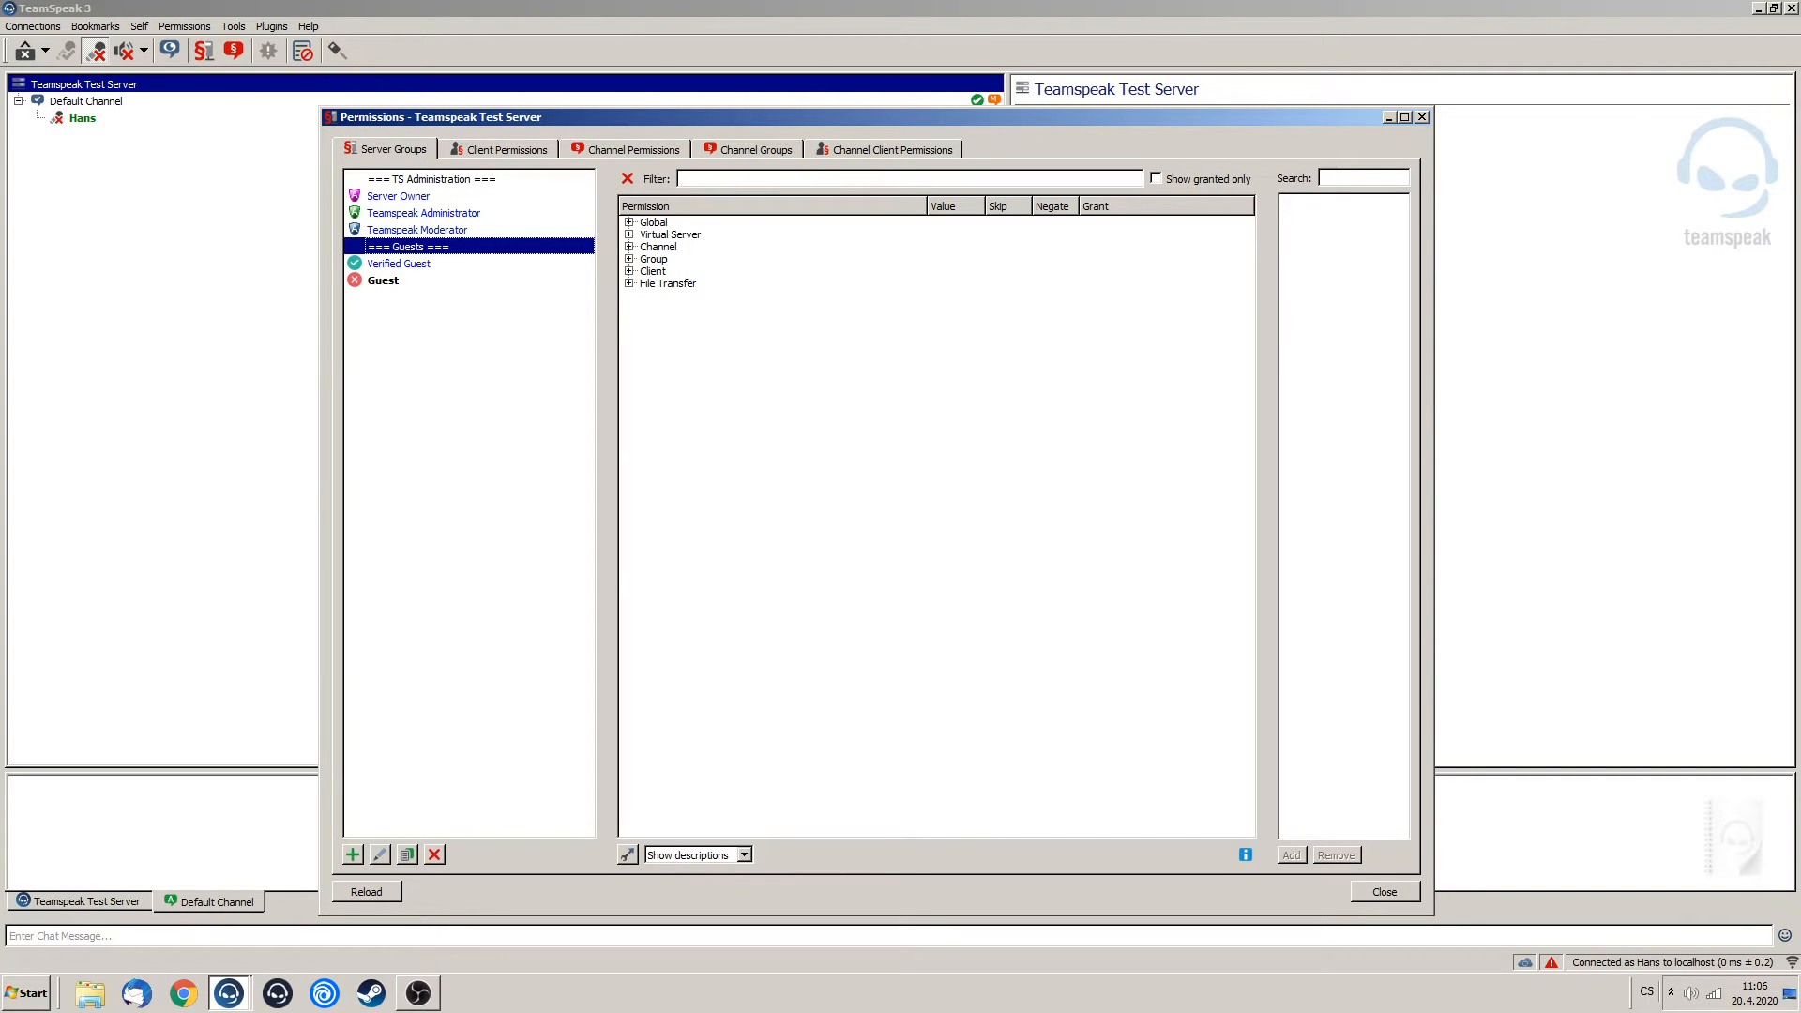
{"action": "left_click", "coordinate": [382, 280]}
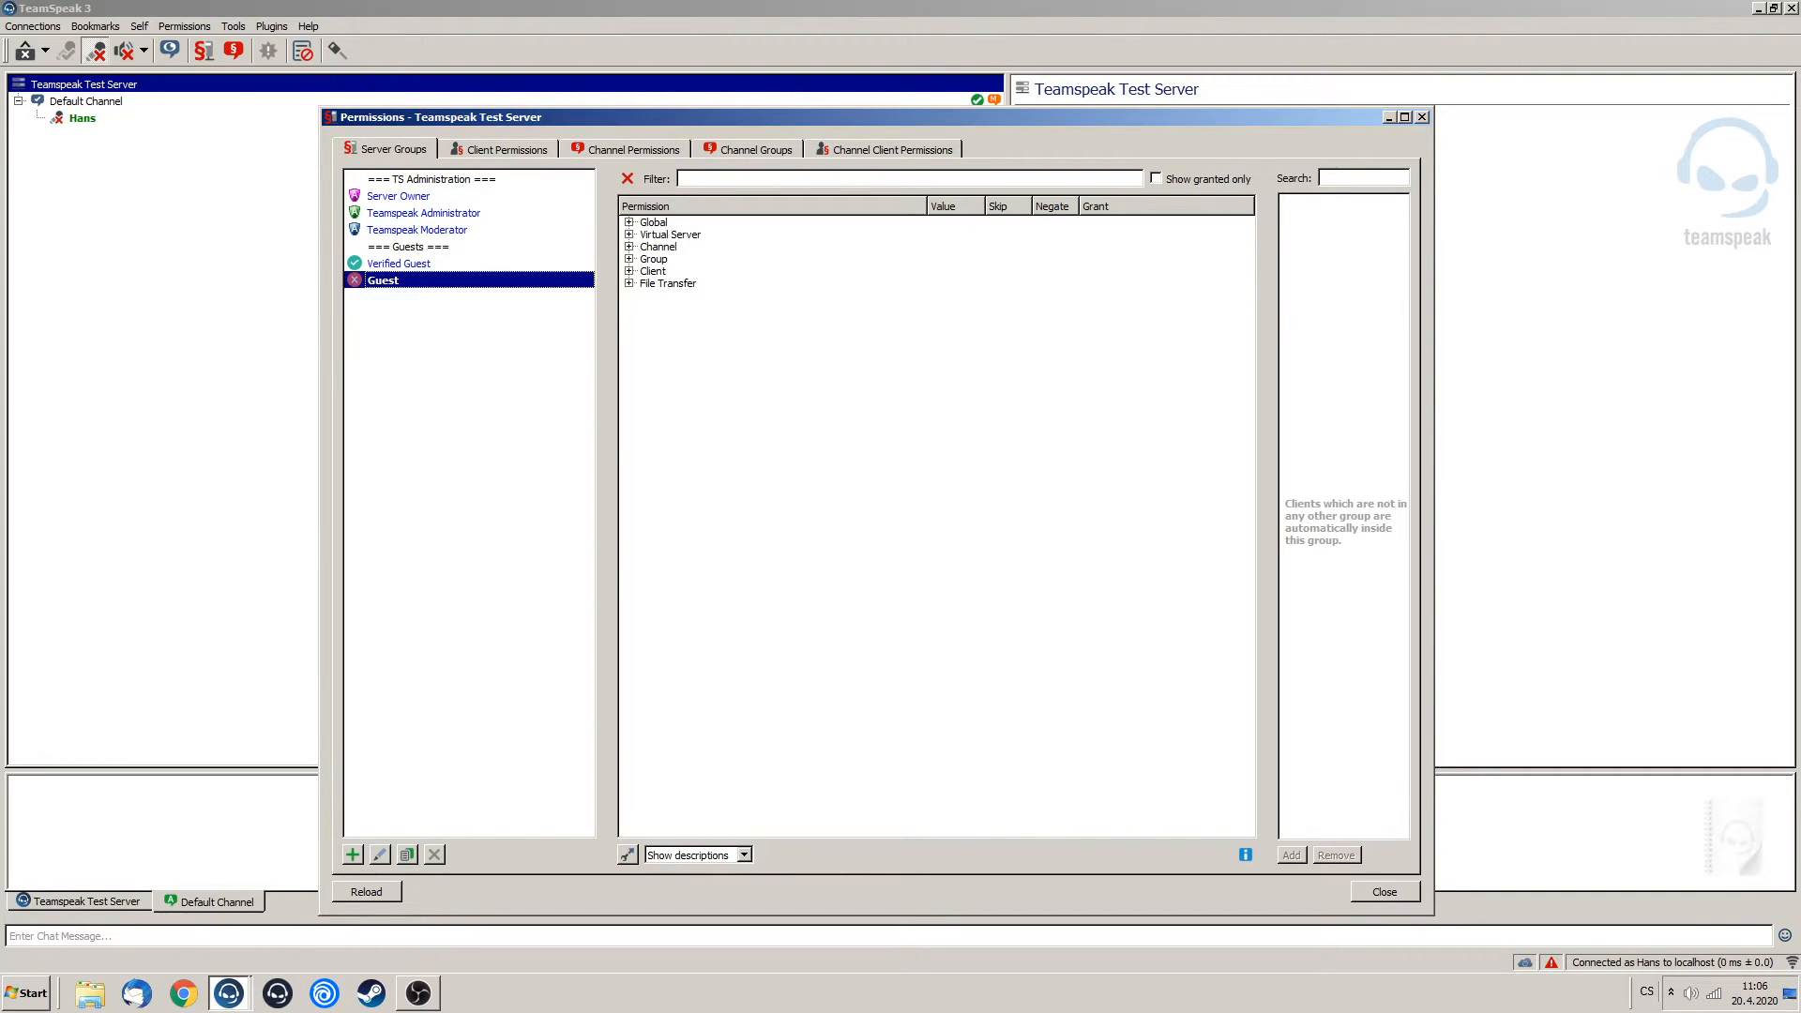
{"action": "left_click", "coordinate": [1156, 178]}
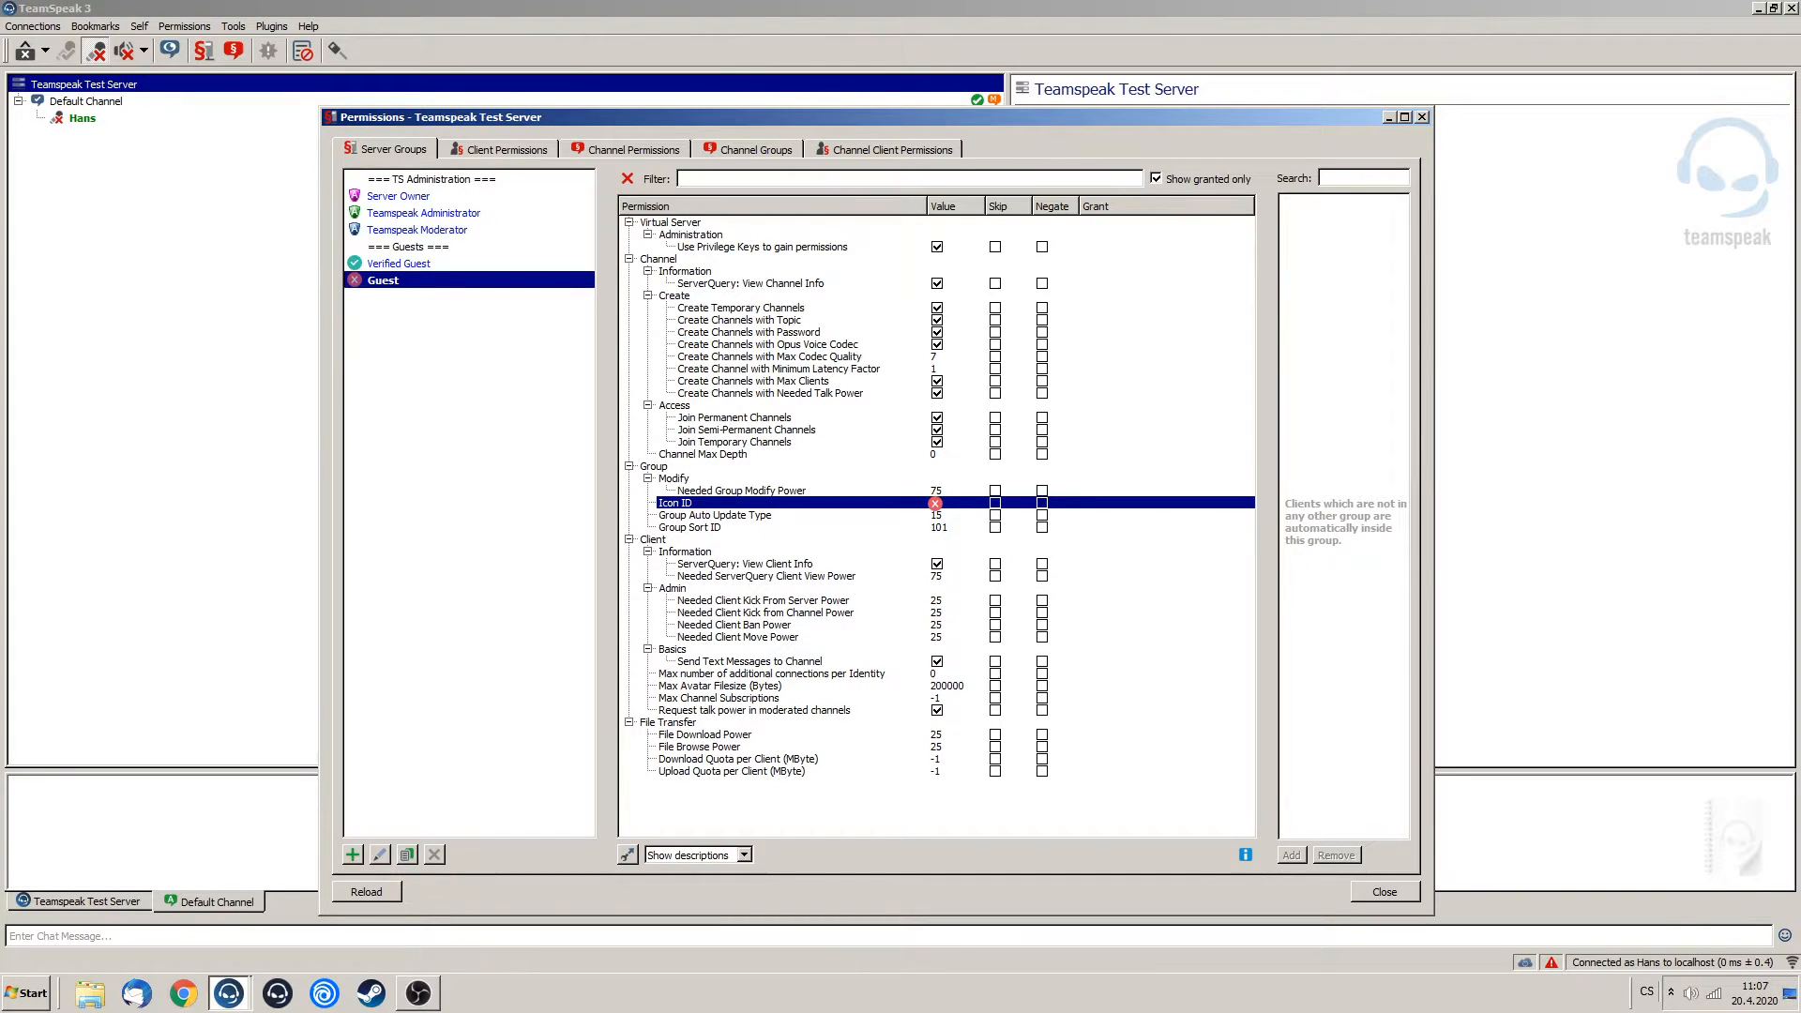
{"action": "right_click", "coordinate": [697, 296]}
{"action": "left_click", "coordinate": [736, 341]}
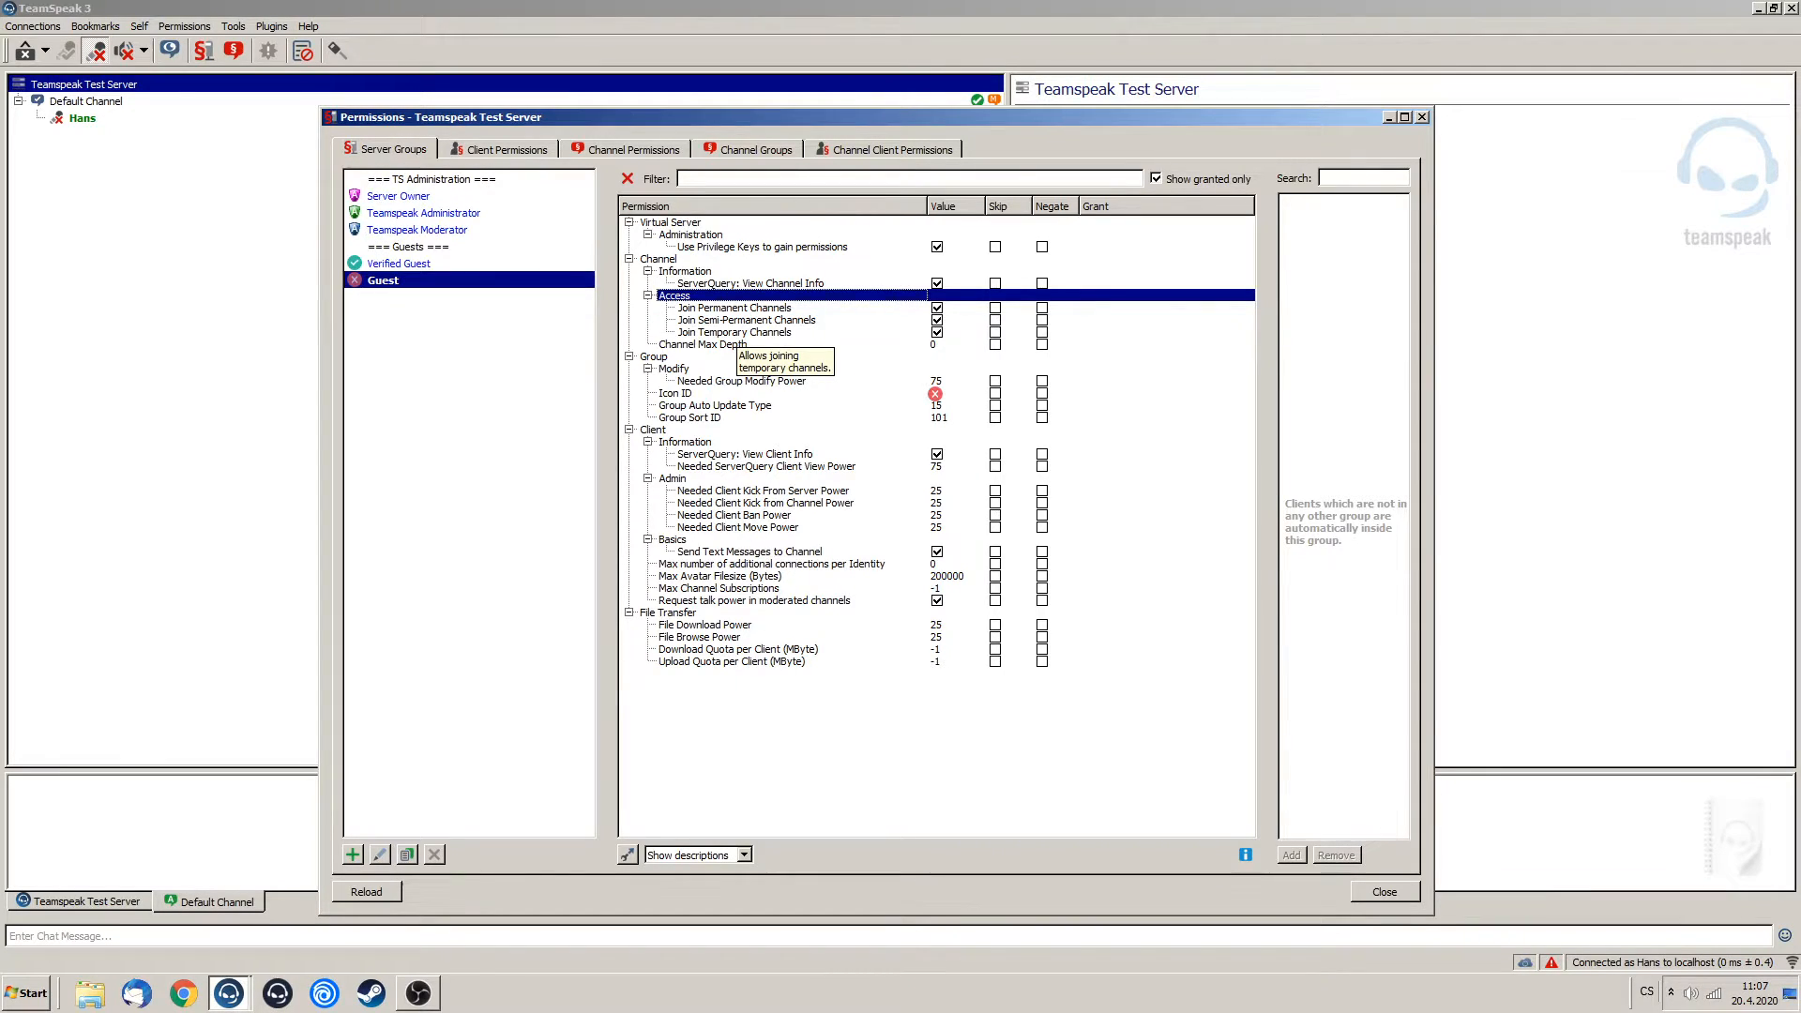
Remove the remaining Channel permissions from the Guest group, including Information, Access and Channel Max Depth.
{"action": "left_click", "coordinate": [686, 271]}
{"action": "right_click", "coordinate": [723, 270]}
{"action": "left_click", "coordinate": [778, 316]}
{"action": "right_click", "coordinate": [699, 270]}
{"action": "left_click", "coordinate": [750, 316]}
{"action": "right_click", "coordinate": [698, 270]}
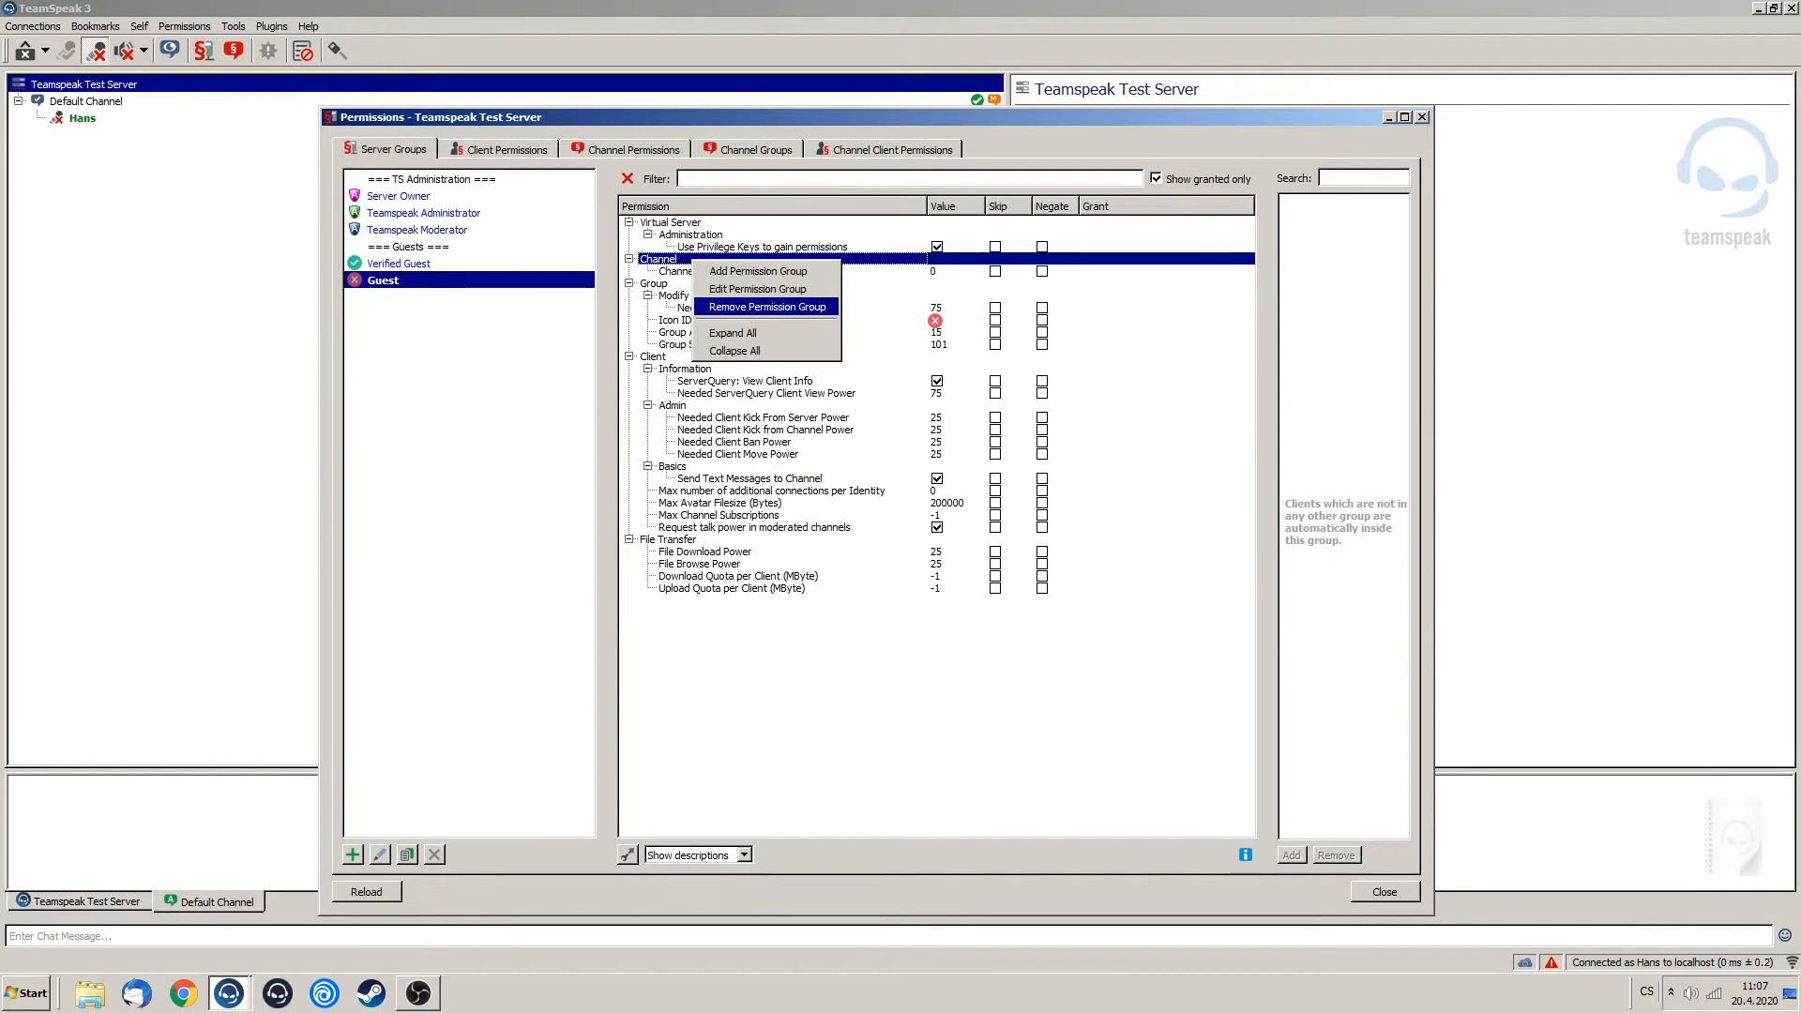
{"action": "left_click", "coordinate": [760, 317]}
{"action": "right_click", "coordinate": [696, 260]}
{"action": "left_click", "coordinate": [675, 271]}
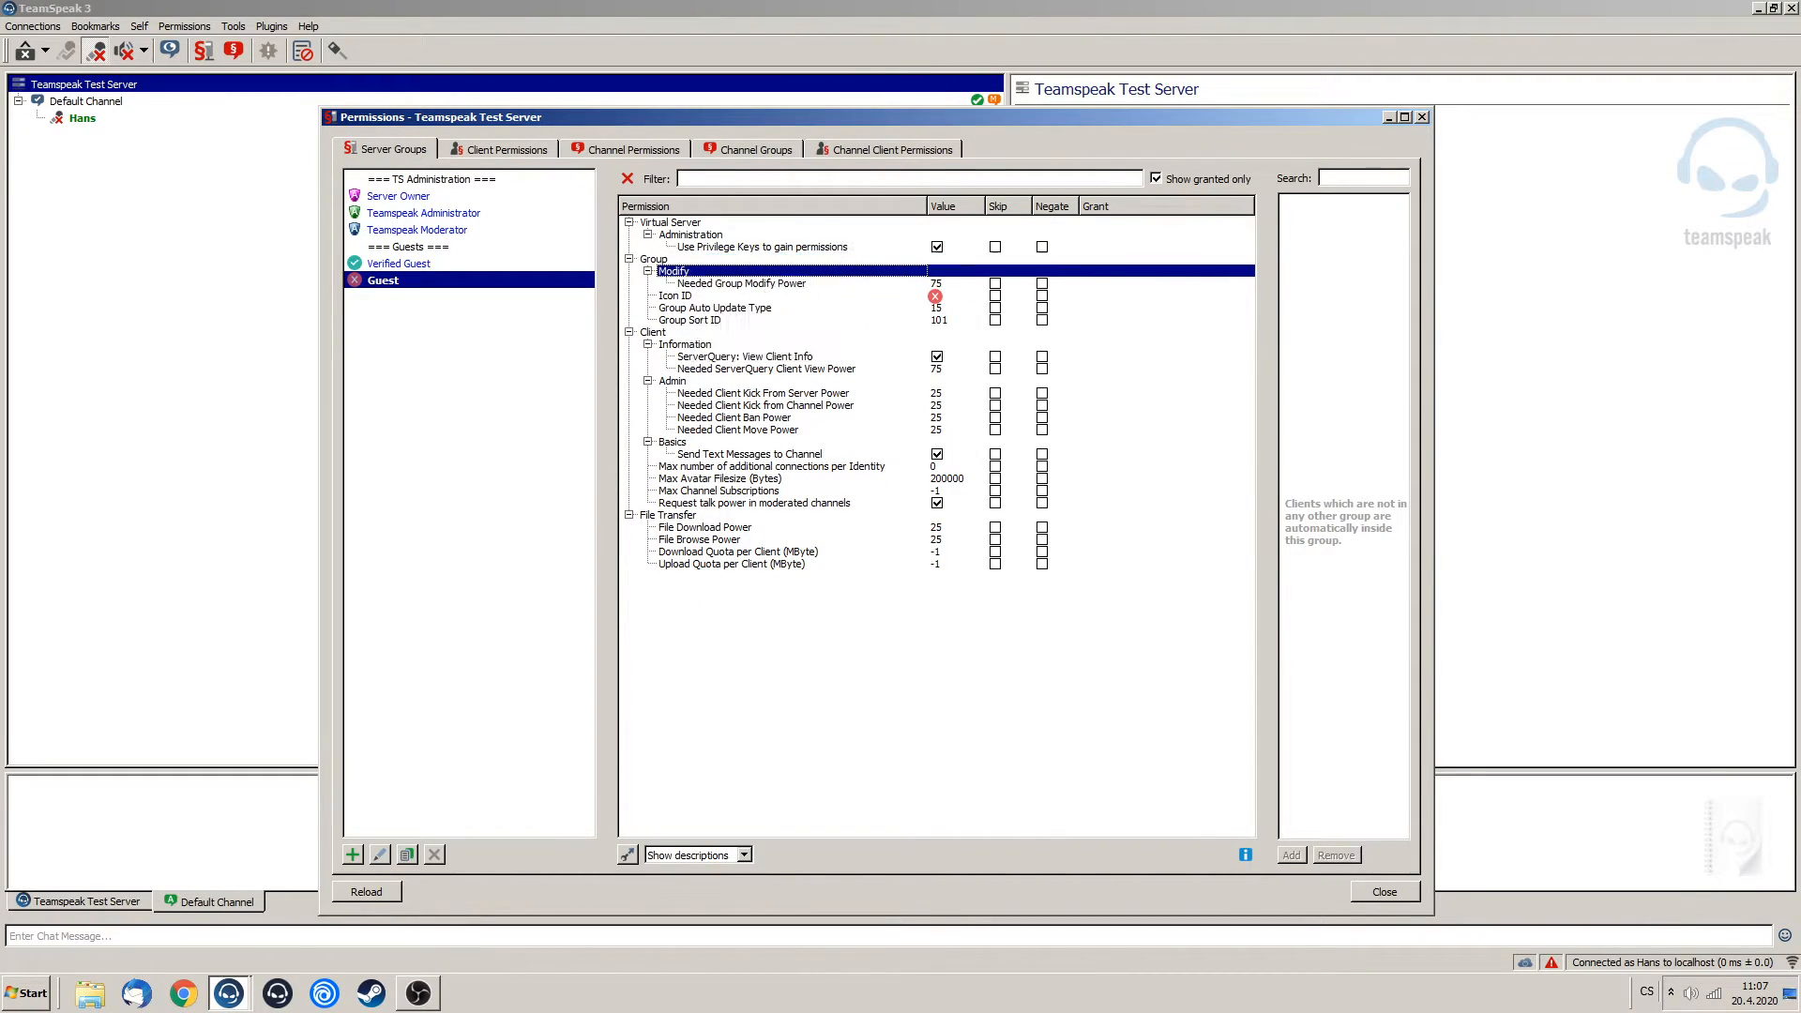
Remove the Client and File Transfer permission groups from the Guest server group.
{"action": "left_click", "coordinate": [699, 283]}
{"action": "left_click", "coordinate": [714, 308]}
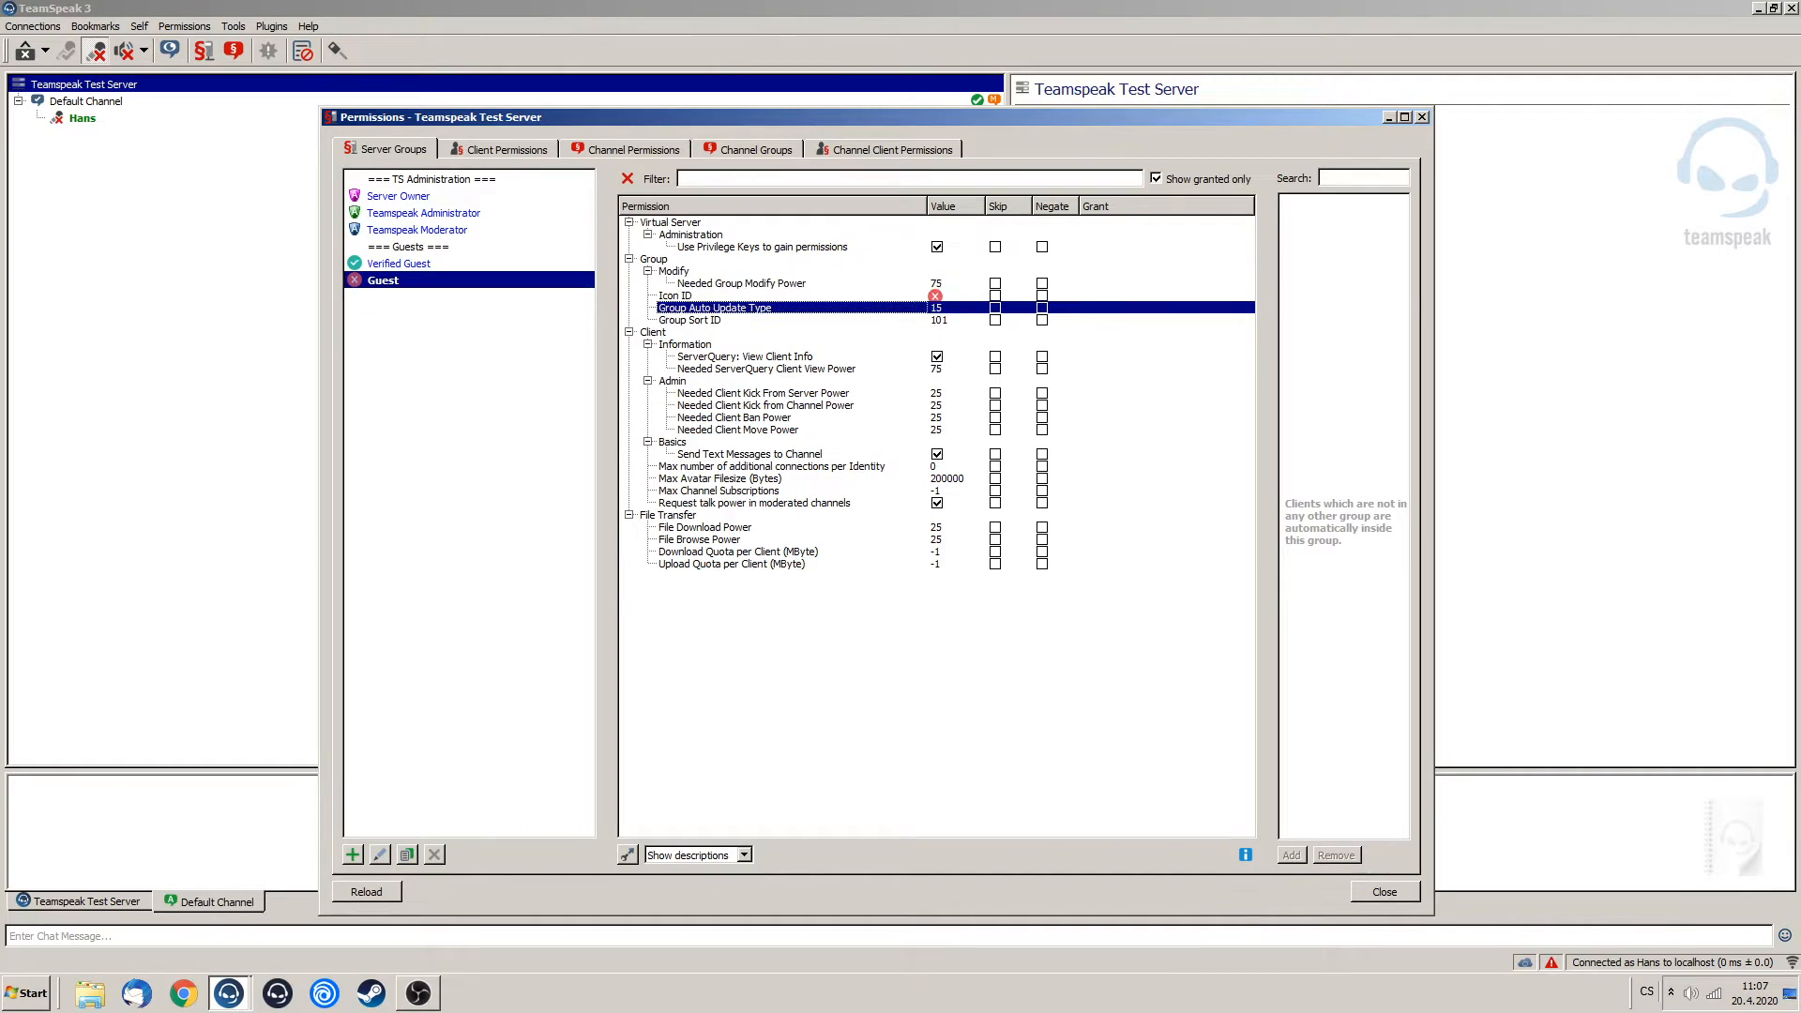
{"action": "right_click", "coordinate": [684, 332]}
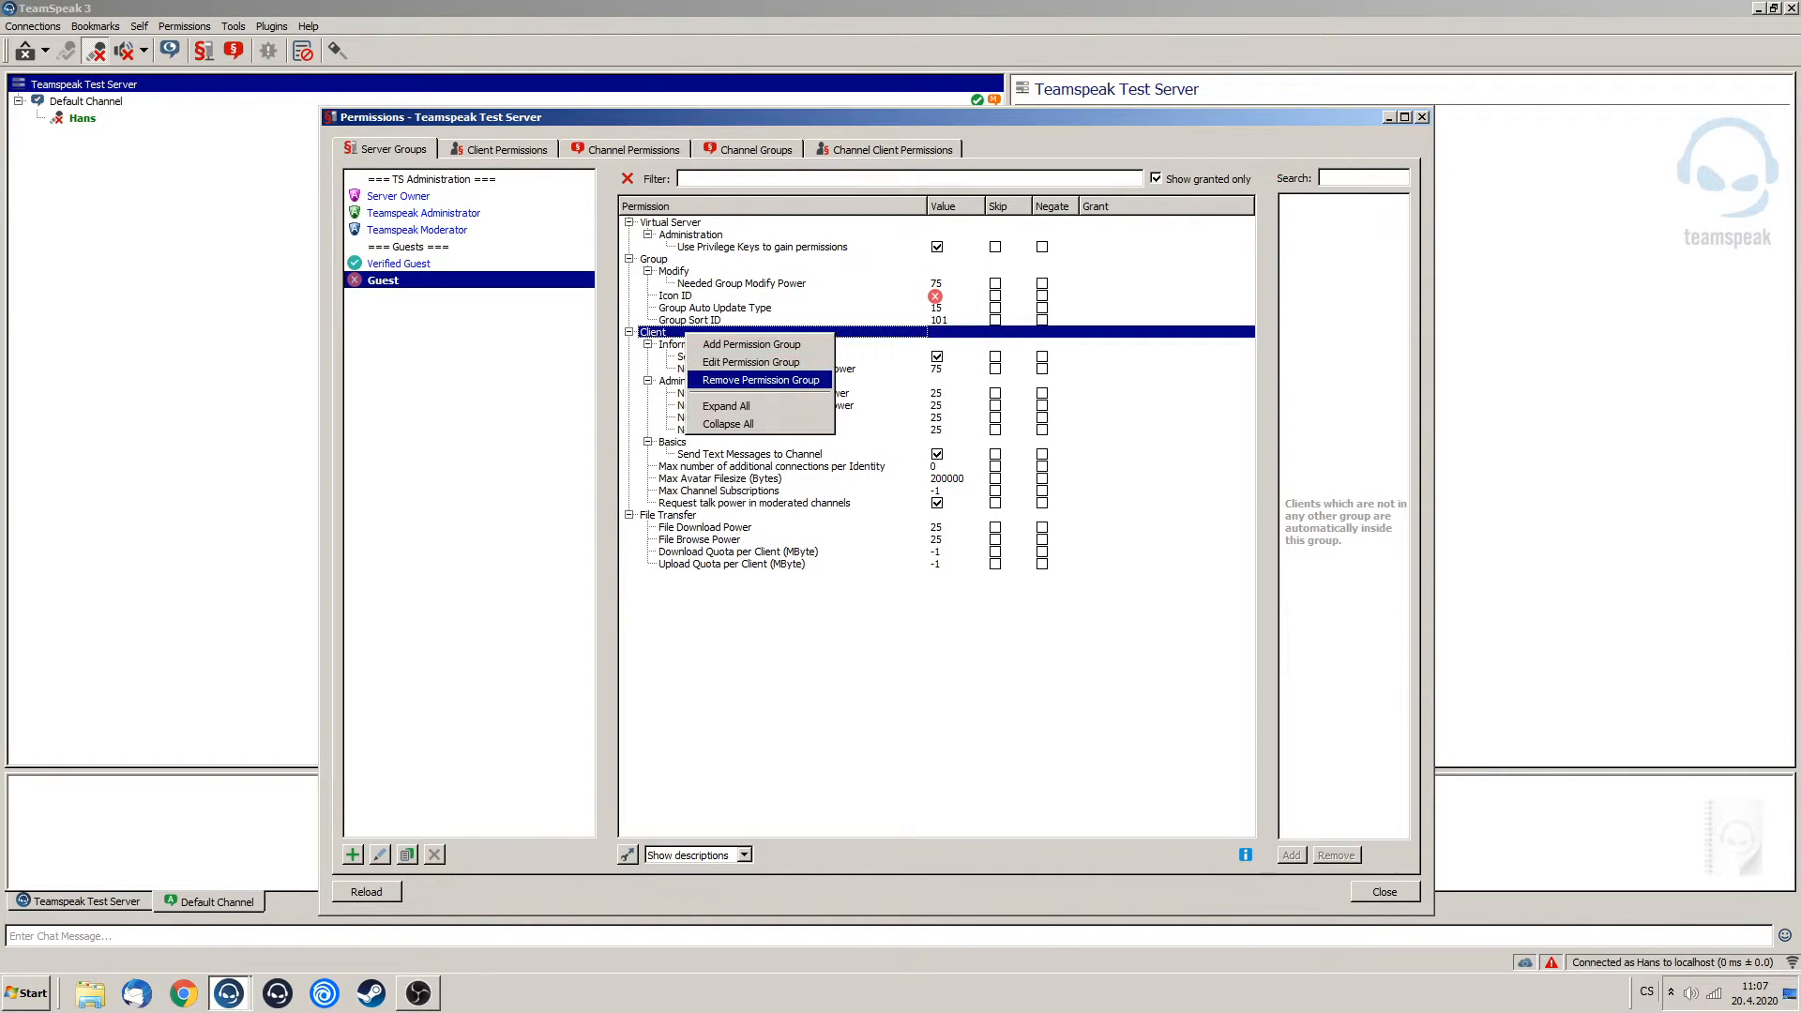
{"action": "left_click", "coordinate": [731, 379]}
{"action": "right_click", "coordinate": [684, 332]}
{"action": "left_click", "coordinate": [736, 386]}
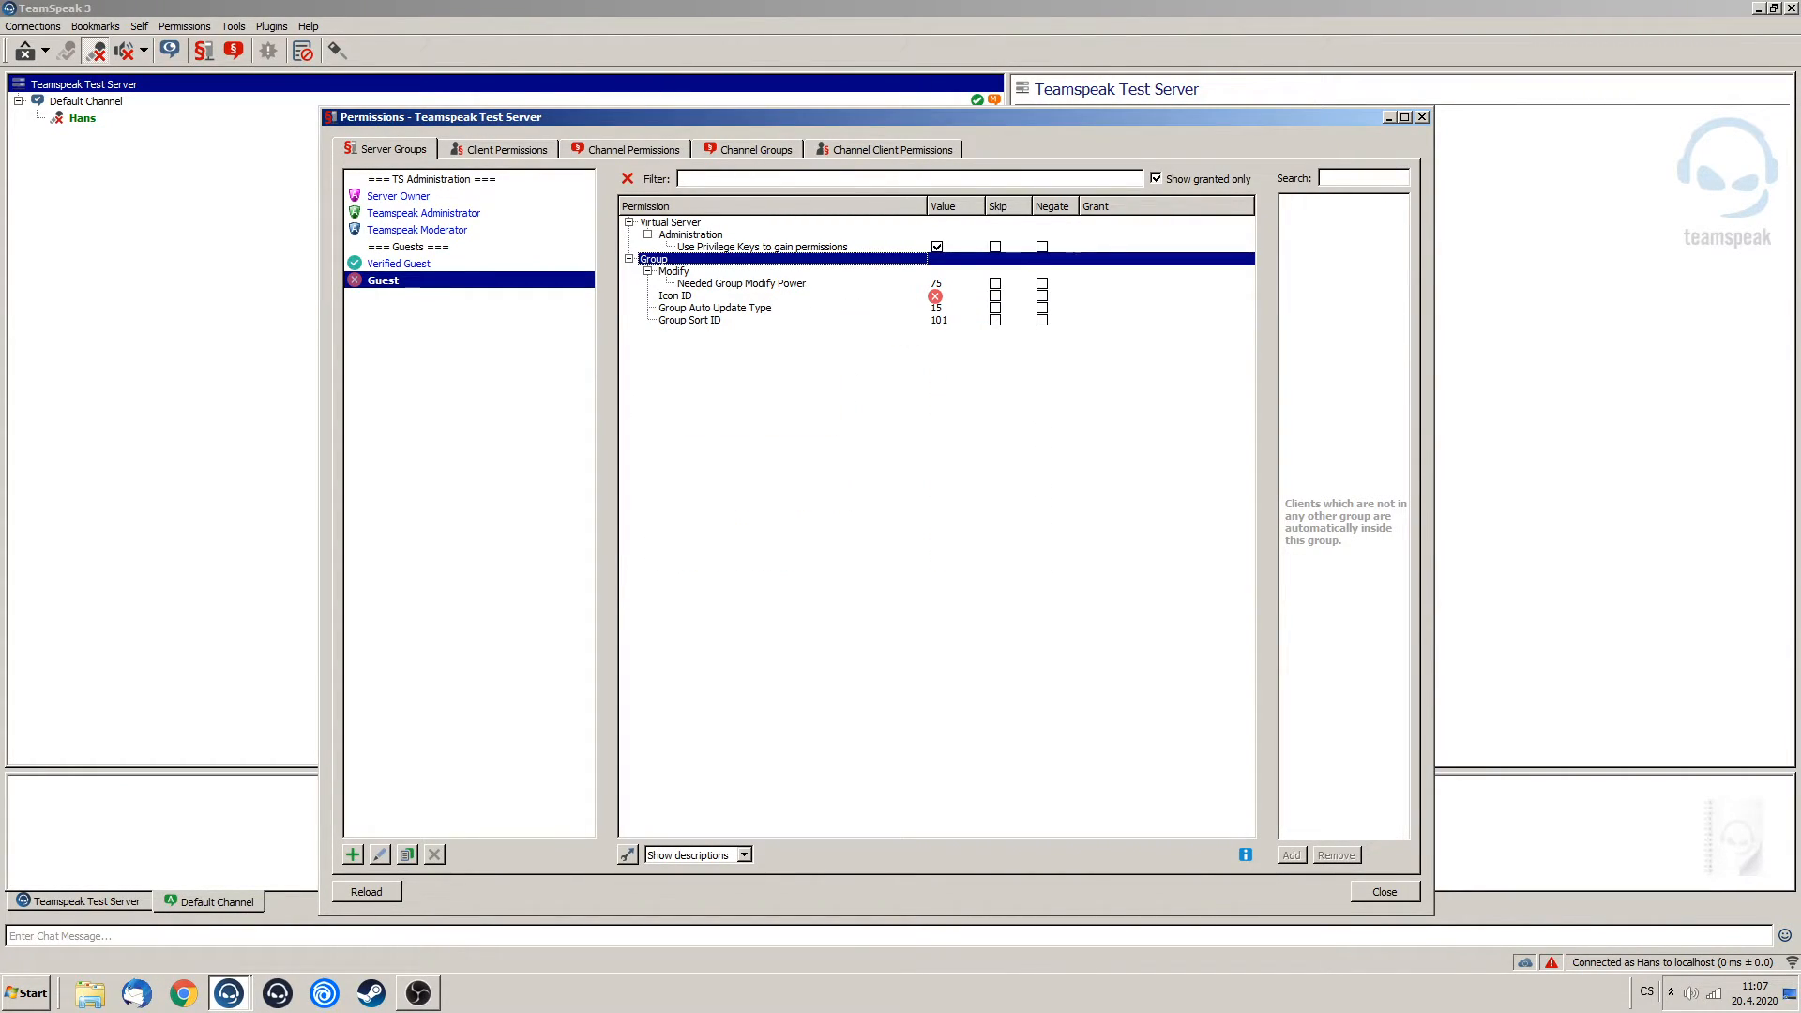
Remove the Virtual Server permission group from Guest, then list all permissions again with the categories collapsed.
{"action": "right_click", "coordinate": [670, 222]}
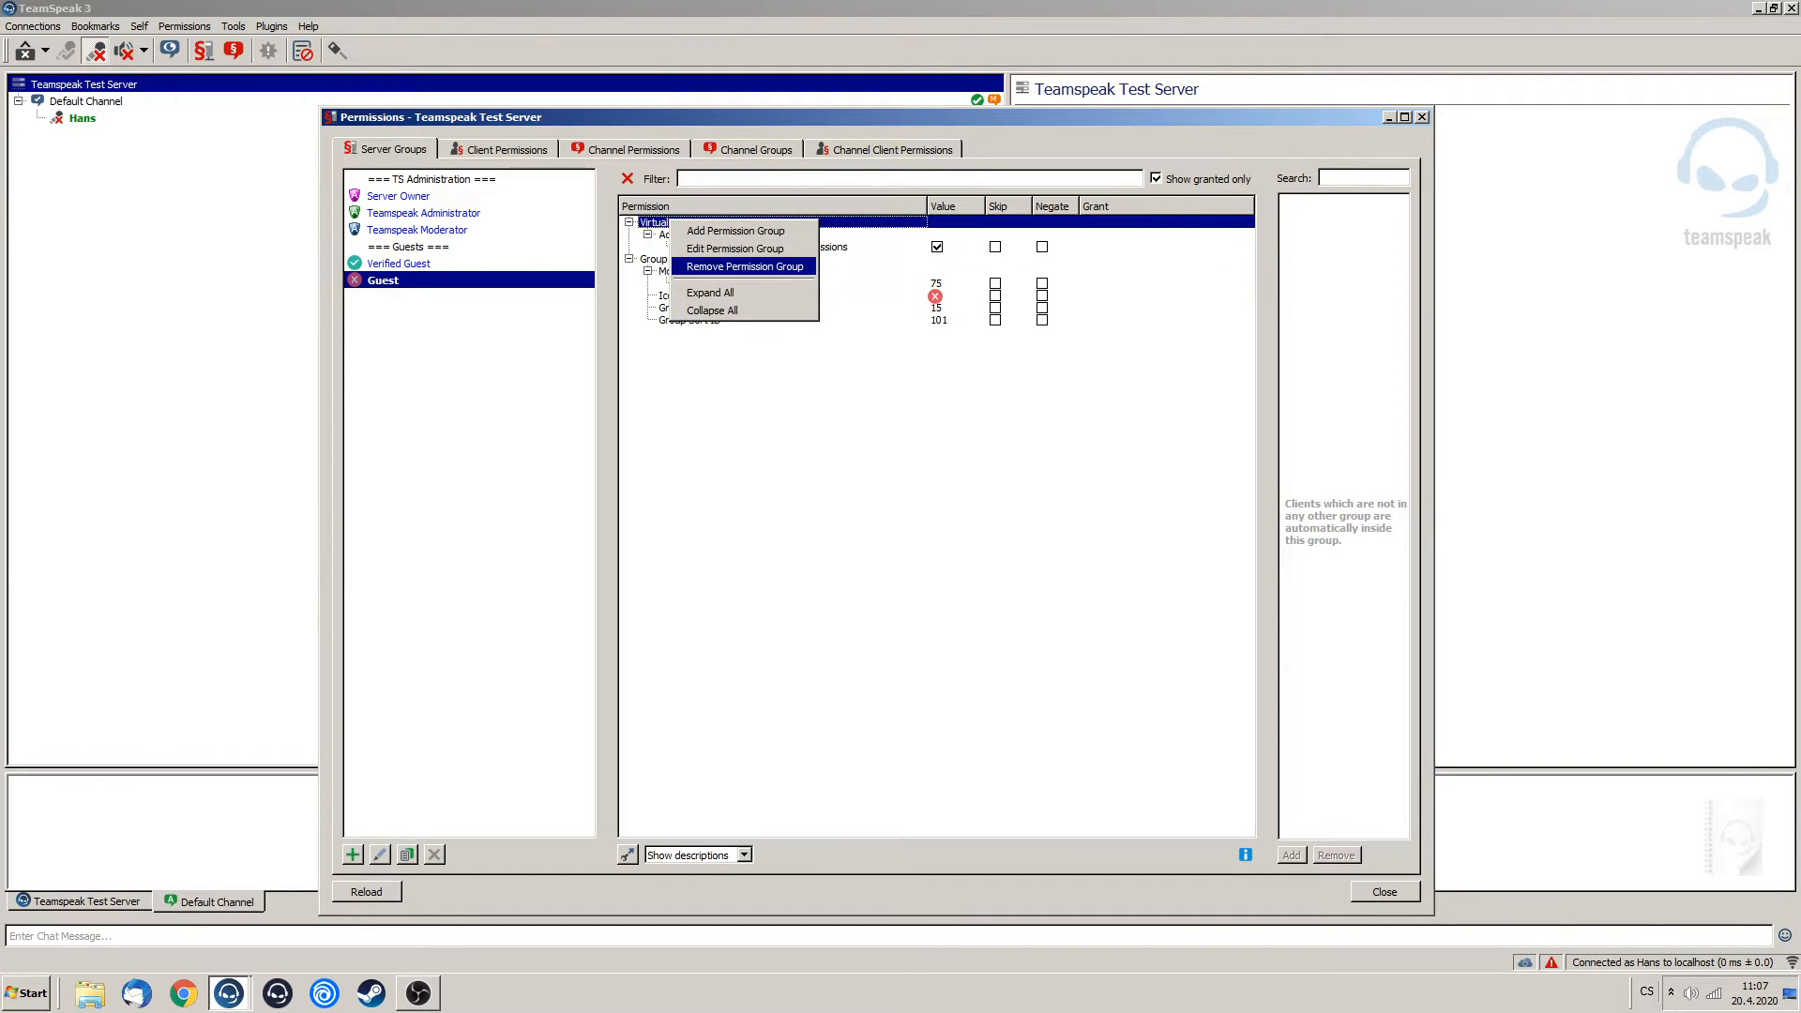
{"action": "left_click", "coordinate": [745, 267]}
{"action": "left_click", "coordinate": [1155, 178]}
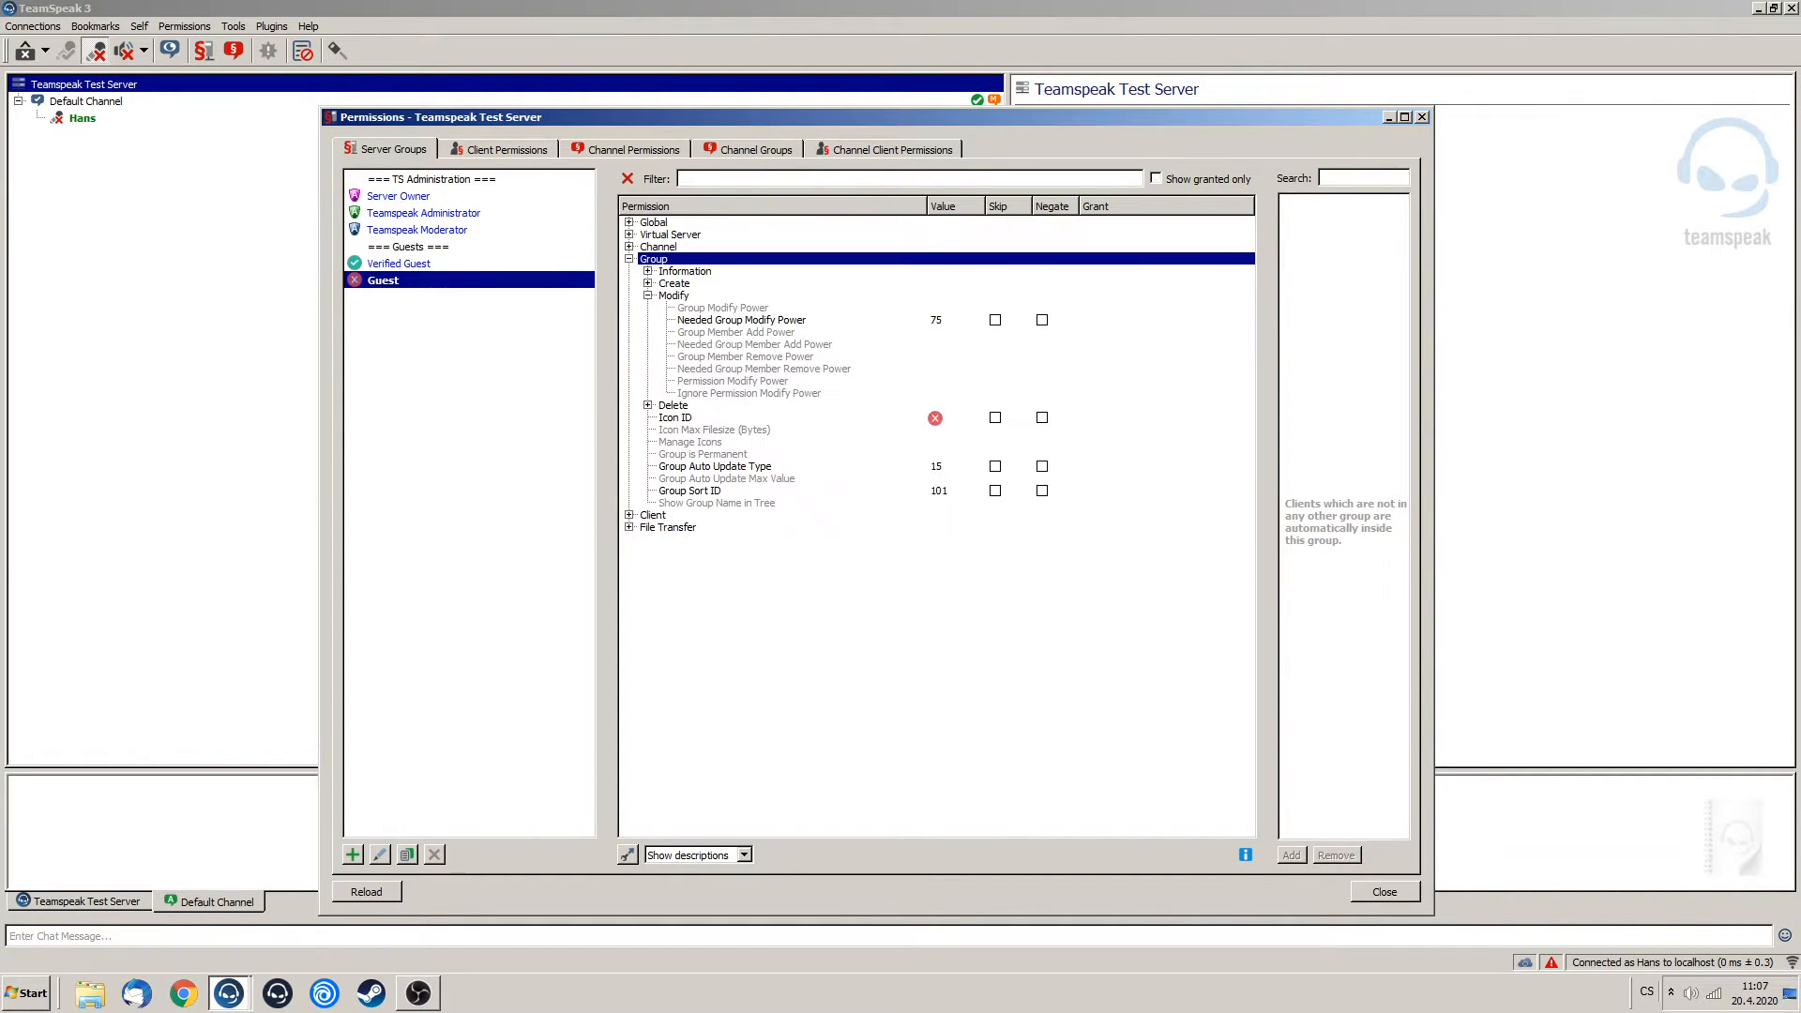
{"action": "left_click", "coordinate": [629, 259]}
{"action": "left_click", "coordinate": [629, 222]}
{"action": "left_click", "coordinate": [629, 222]}
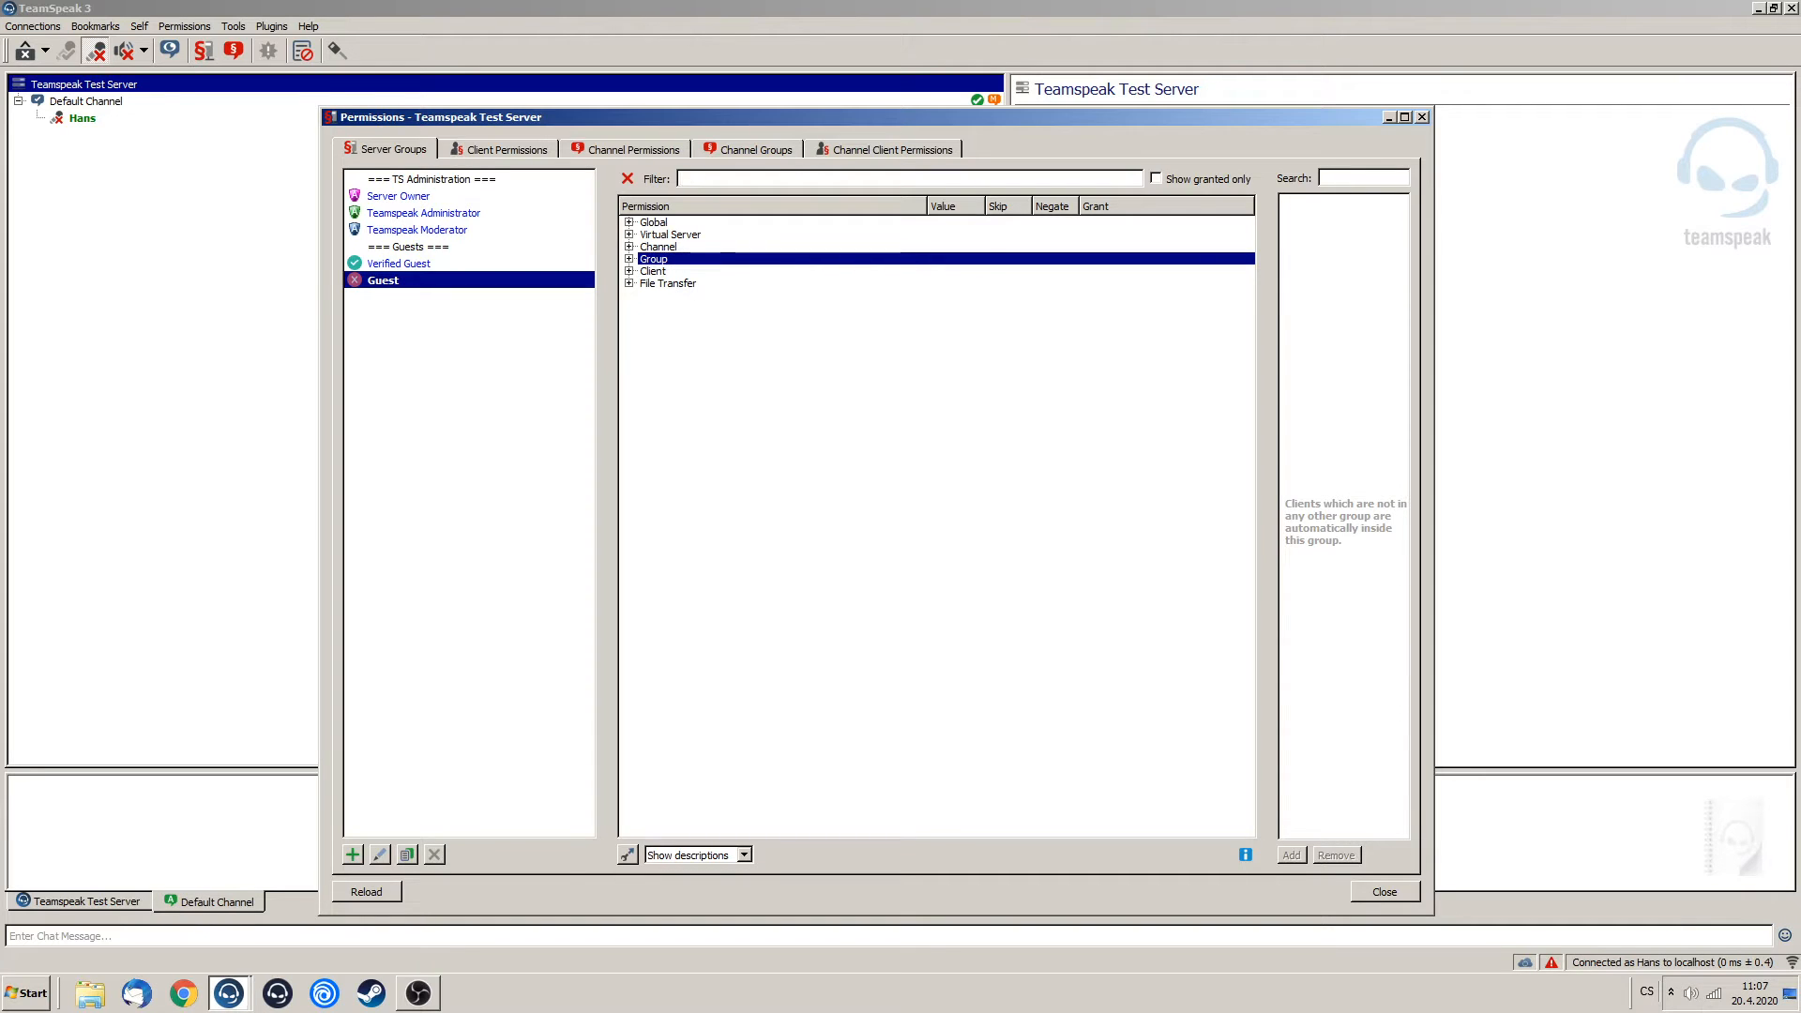
Filter the Guest permissions by "priv" and enable Use Privilege Keys to gain permissions.
{"action": "type", "text": "priv"}
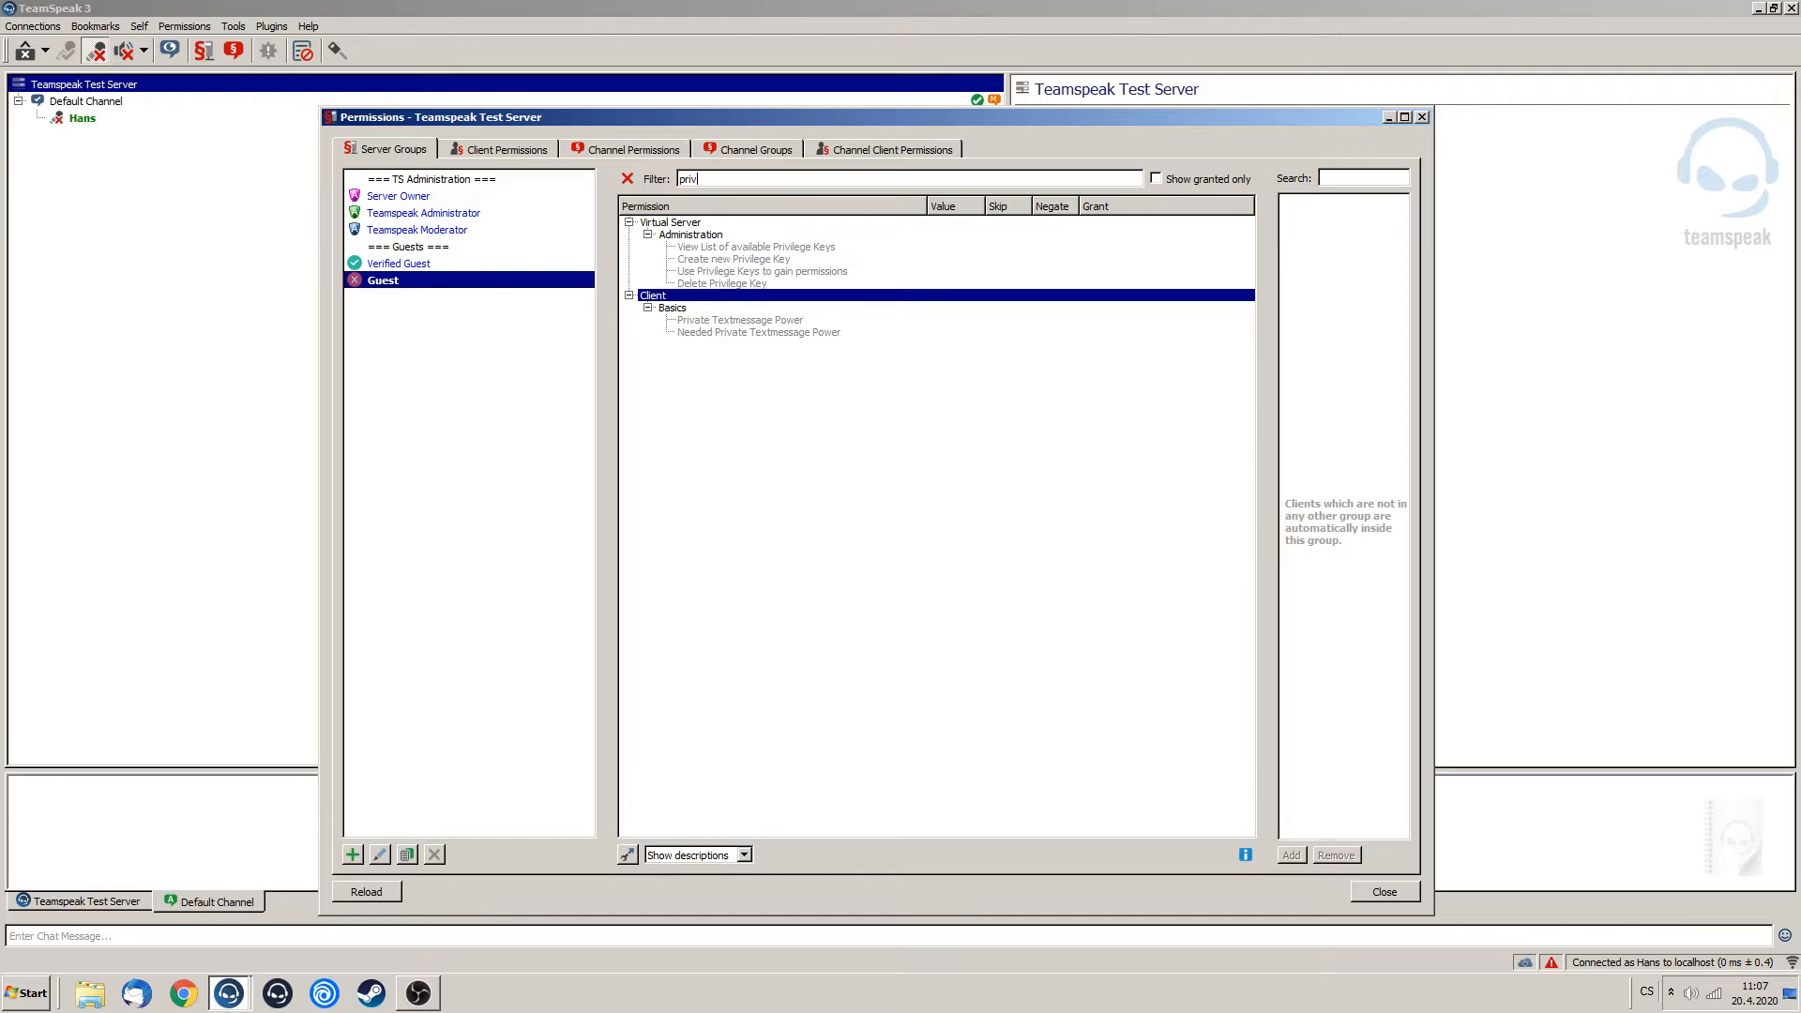
{"action": "left_click", "coordinate": [762, 271]}
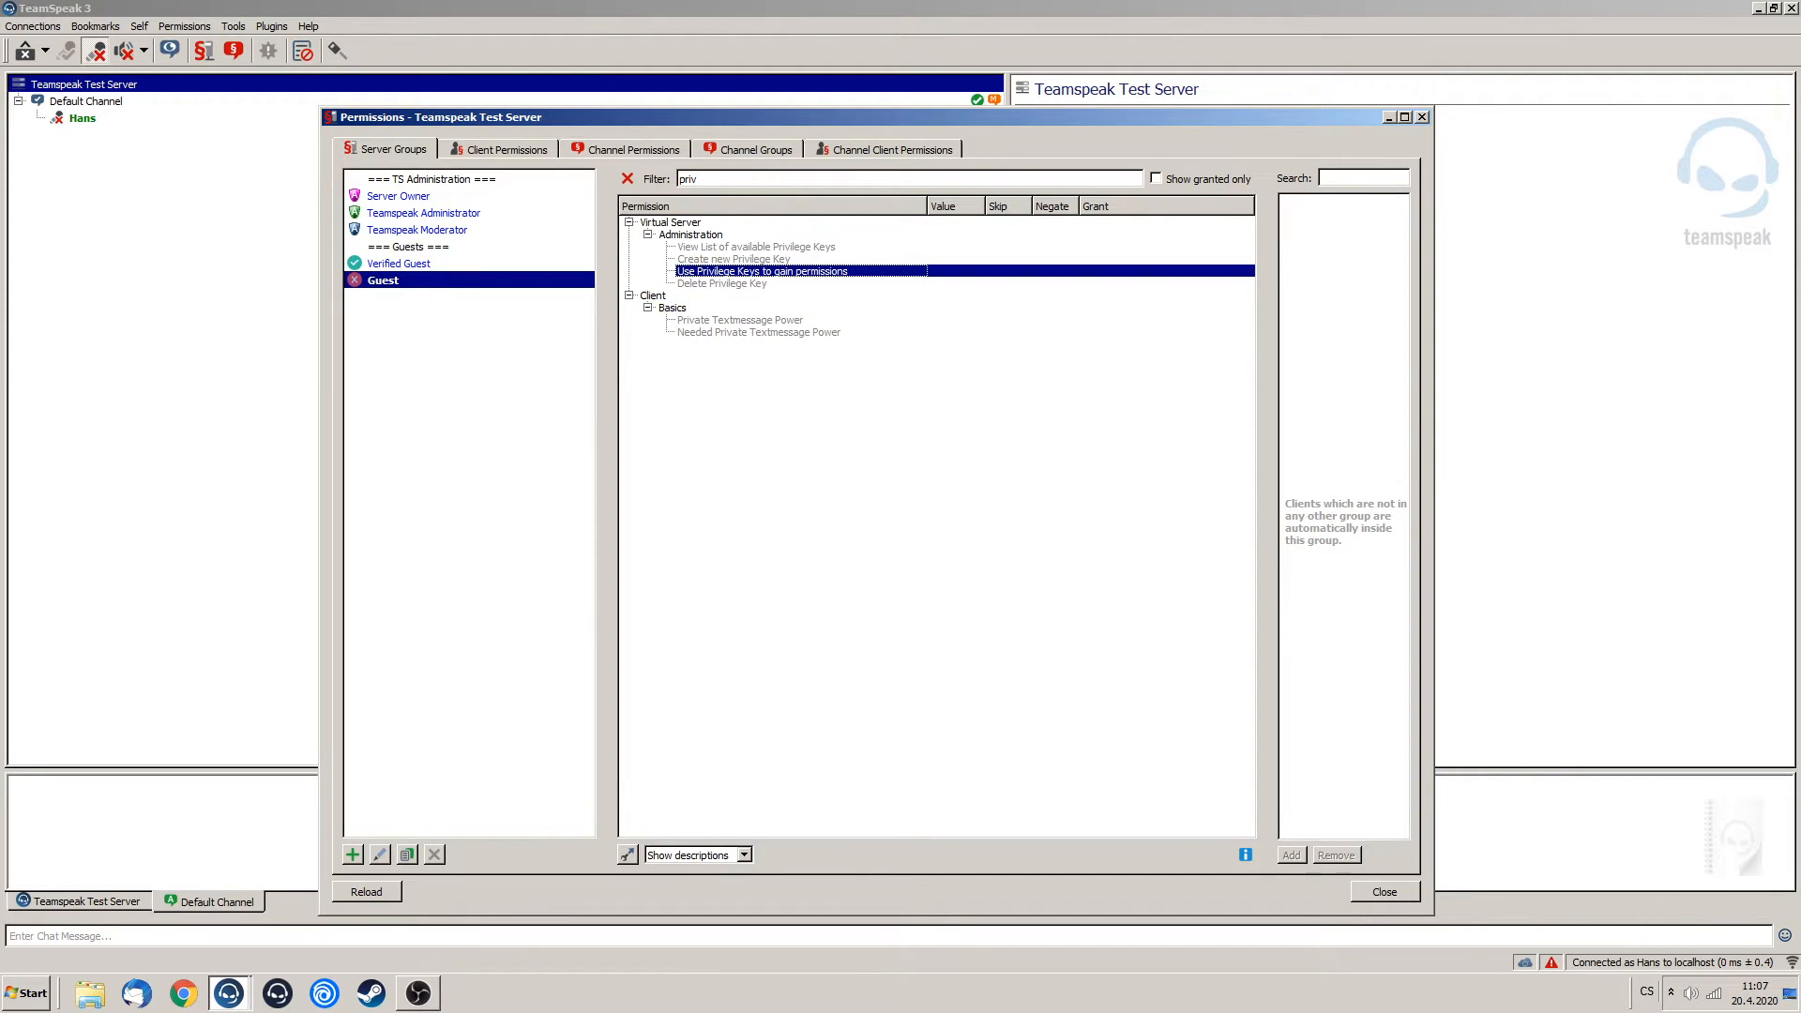
{"action": "double_click", "coordinate": [845, 271]}
{"action": "left_click", "coordinate": [762, 259]}
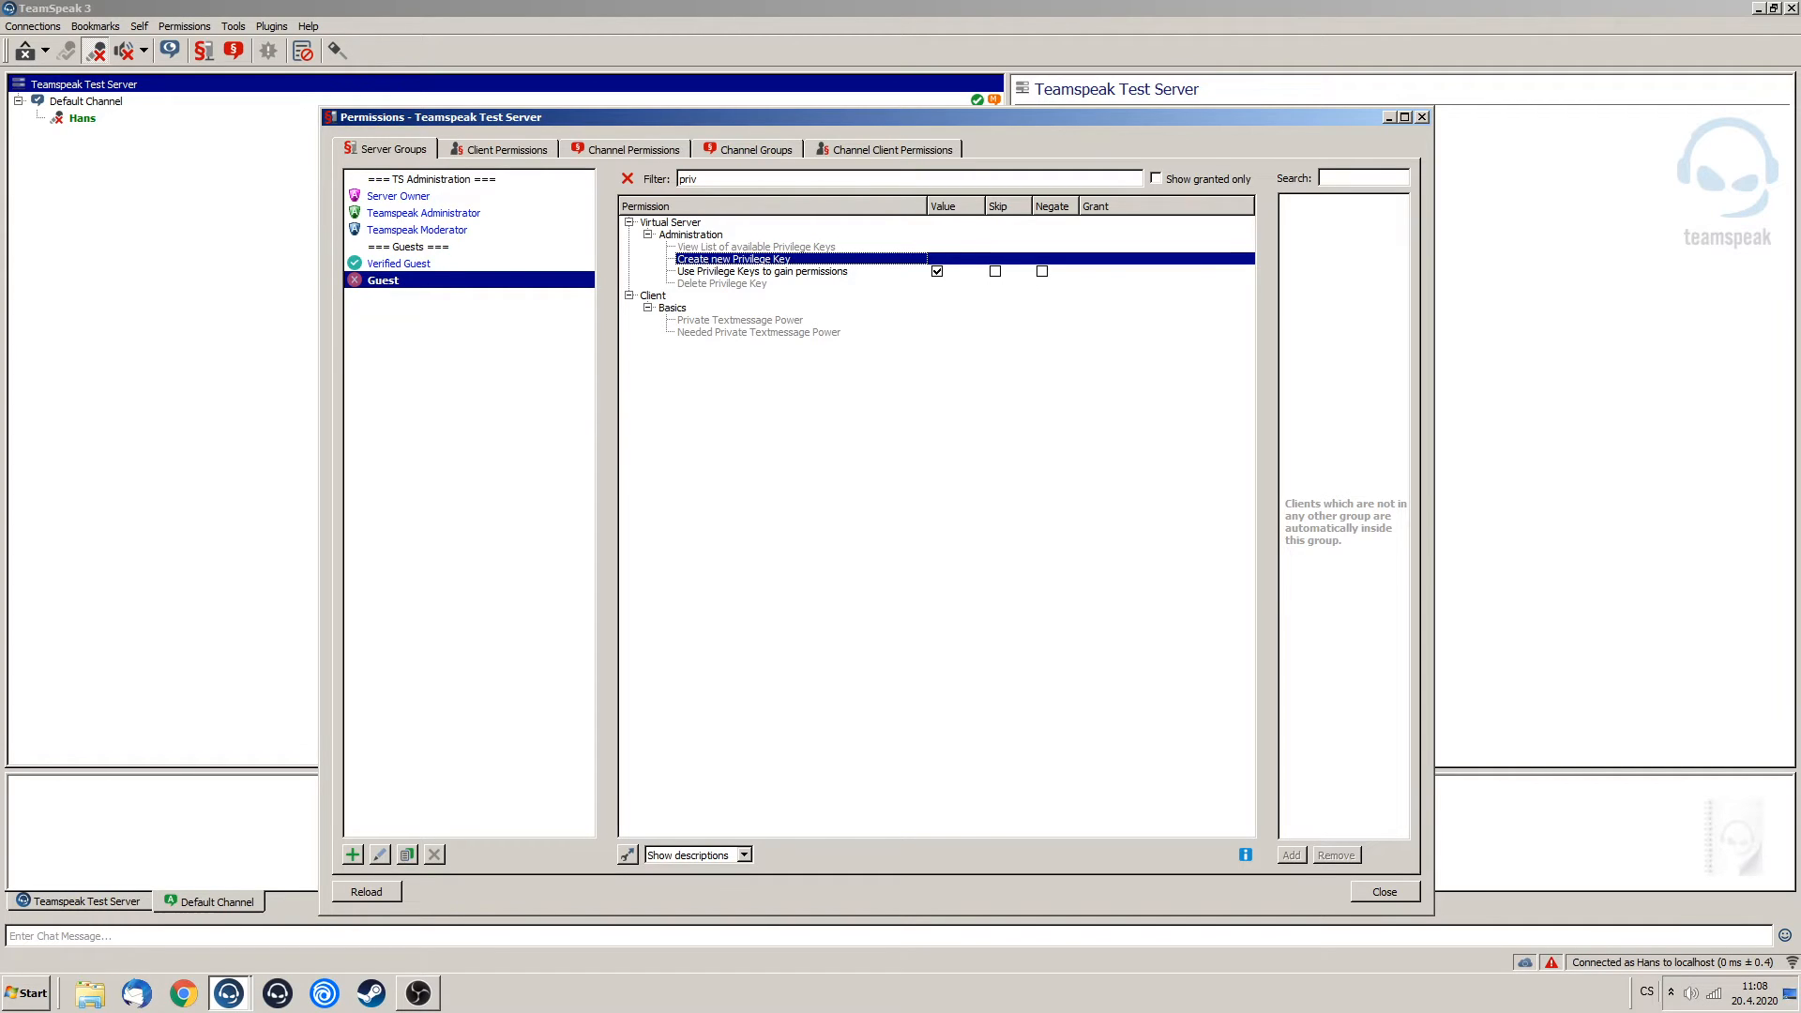
Create a server group privilege key for the Teamspeak Administrator group.
{"action": "left_click", "coordinate": [338, 50]}
{"action": "left_click", "coordinate": [618, 576]}
{"action": "left_click", "coordinate": [938, 432]}
{"action": "left_click", "coordinate": [919, 472]}
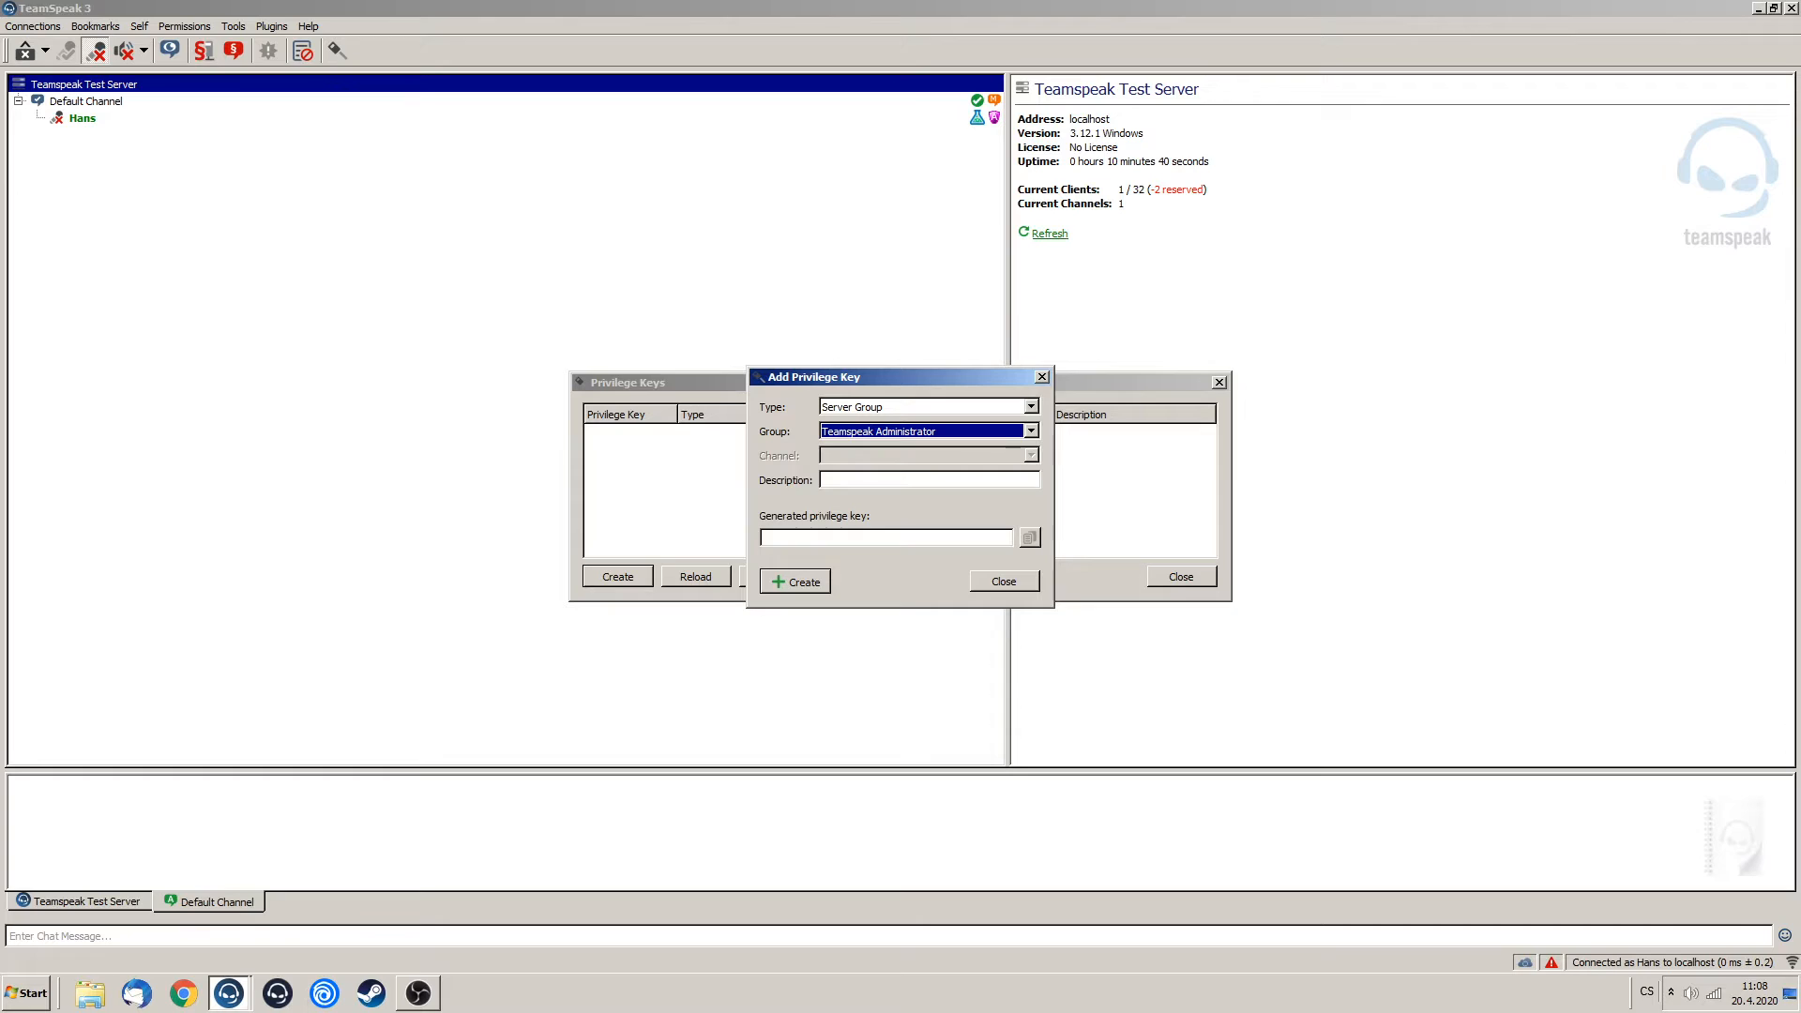
{"action": "left_click", "coordinate": [796, 582]}
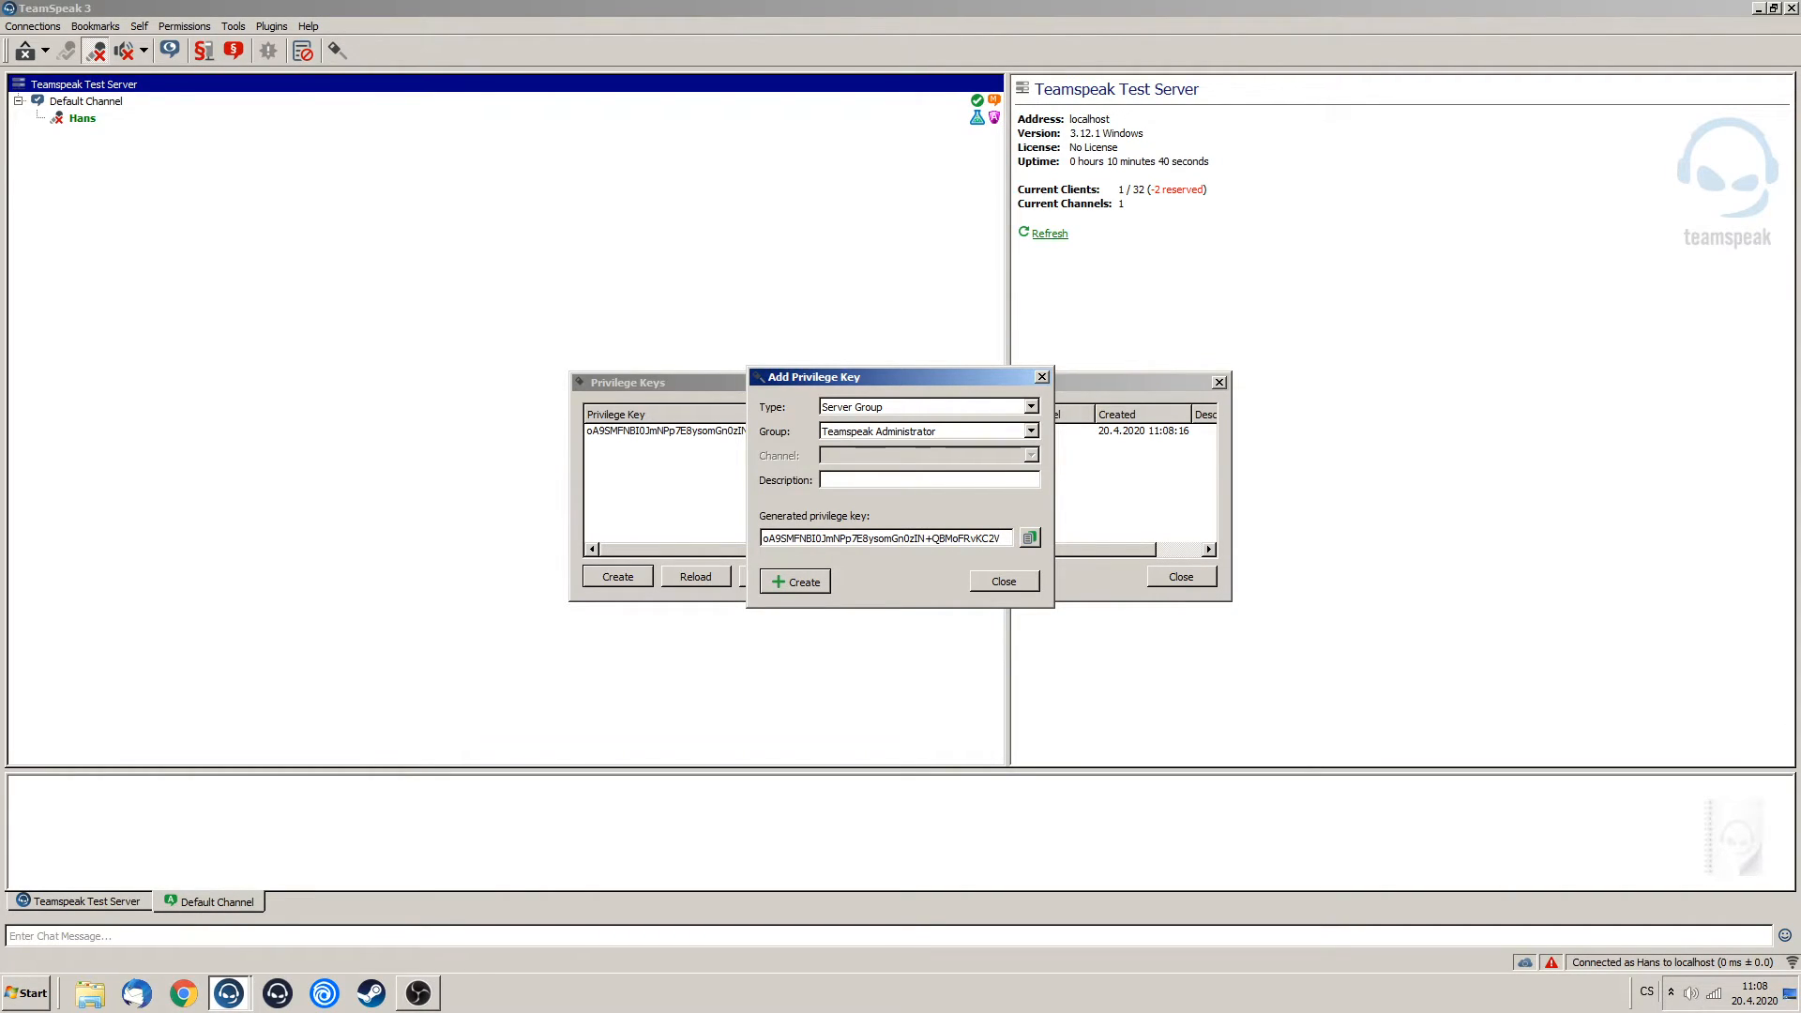
Delete the newly generated privilege key and return to the Guest server group permissions.
{"action": "left_click", "coordinate": [1003, 581]}
{"action": "left_click", "coordinate": [844, 431]}
{"action": "left_click", "coordinate": [774, 577]}
{"action": "left_click", "coordinate": [1181, 576]}
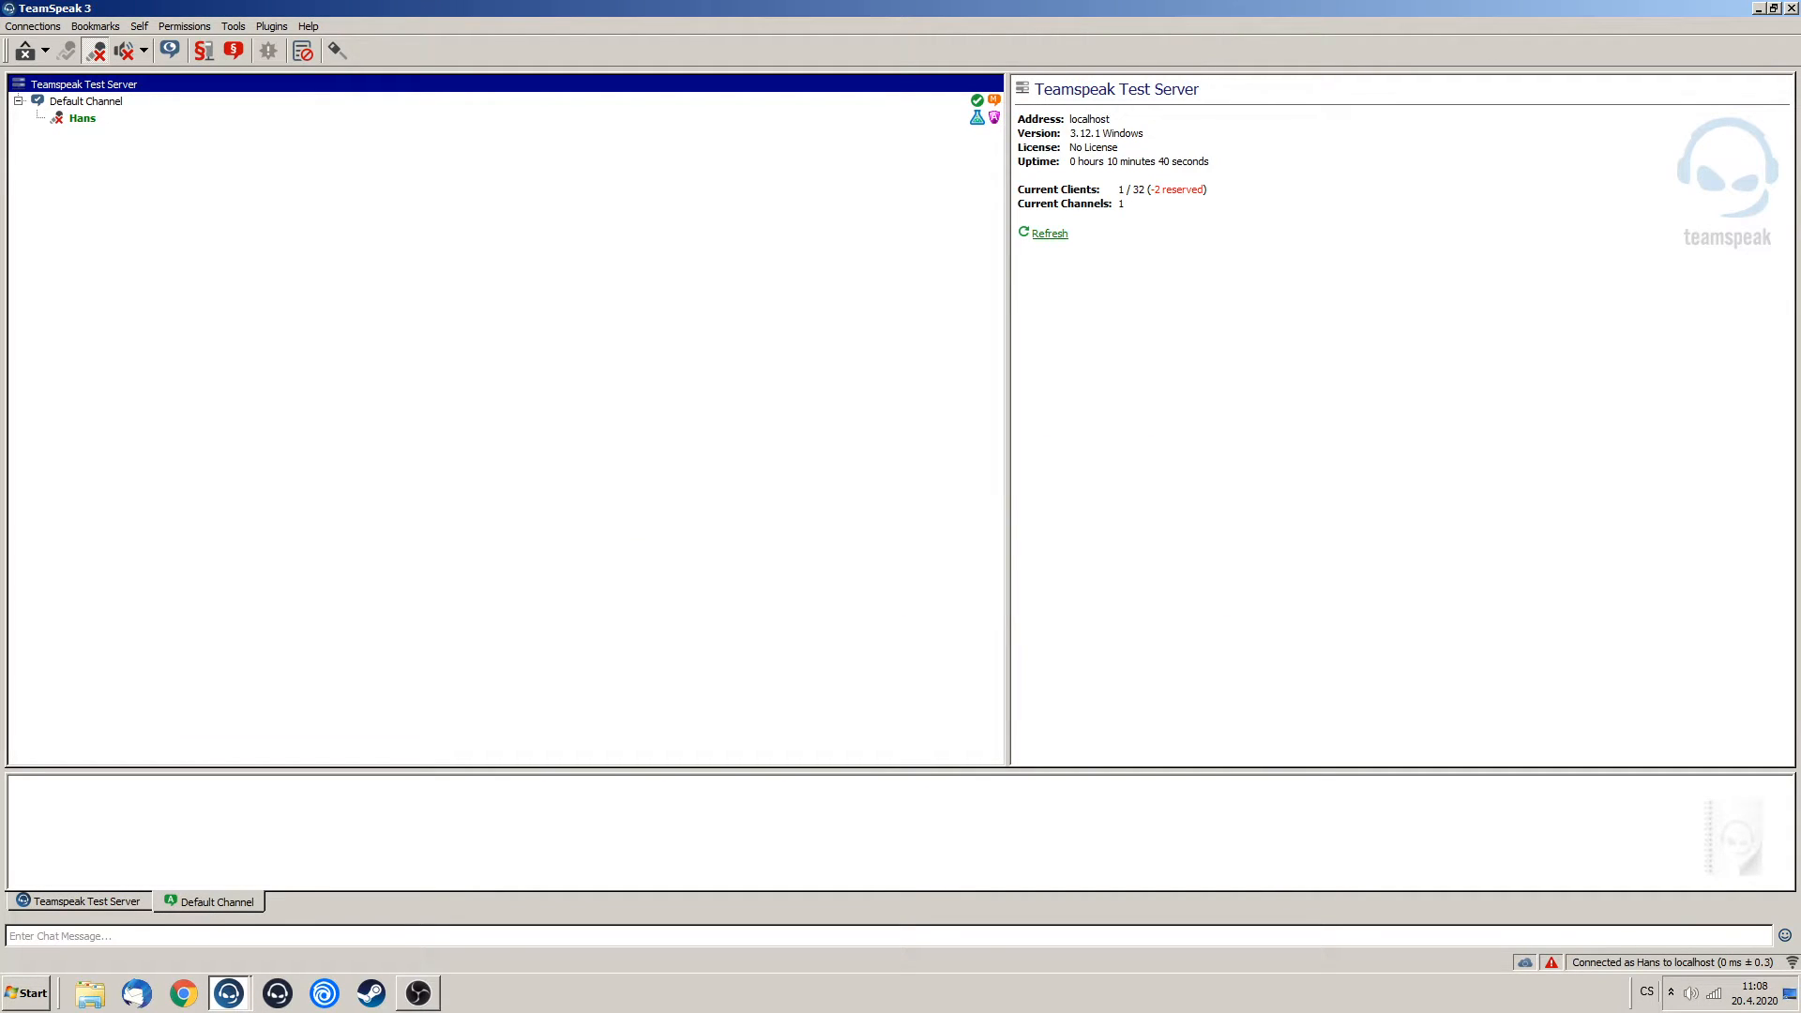
{"action": "key", "text": "alt+Tab"}
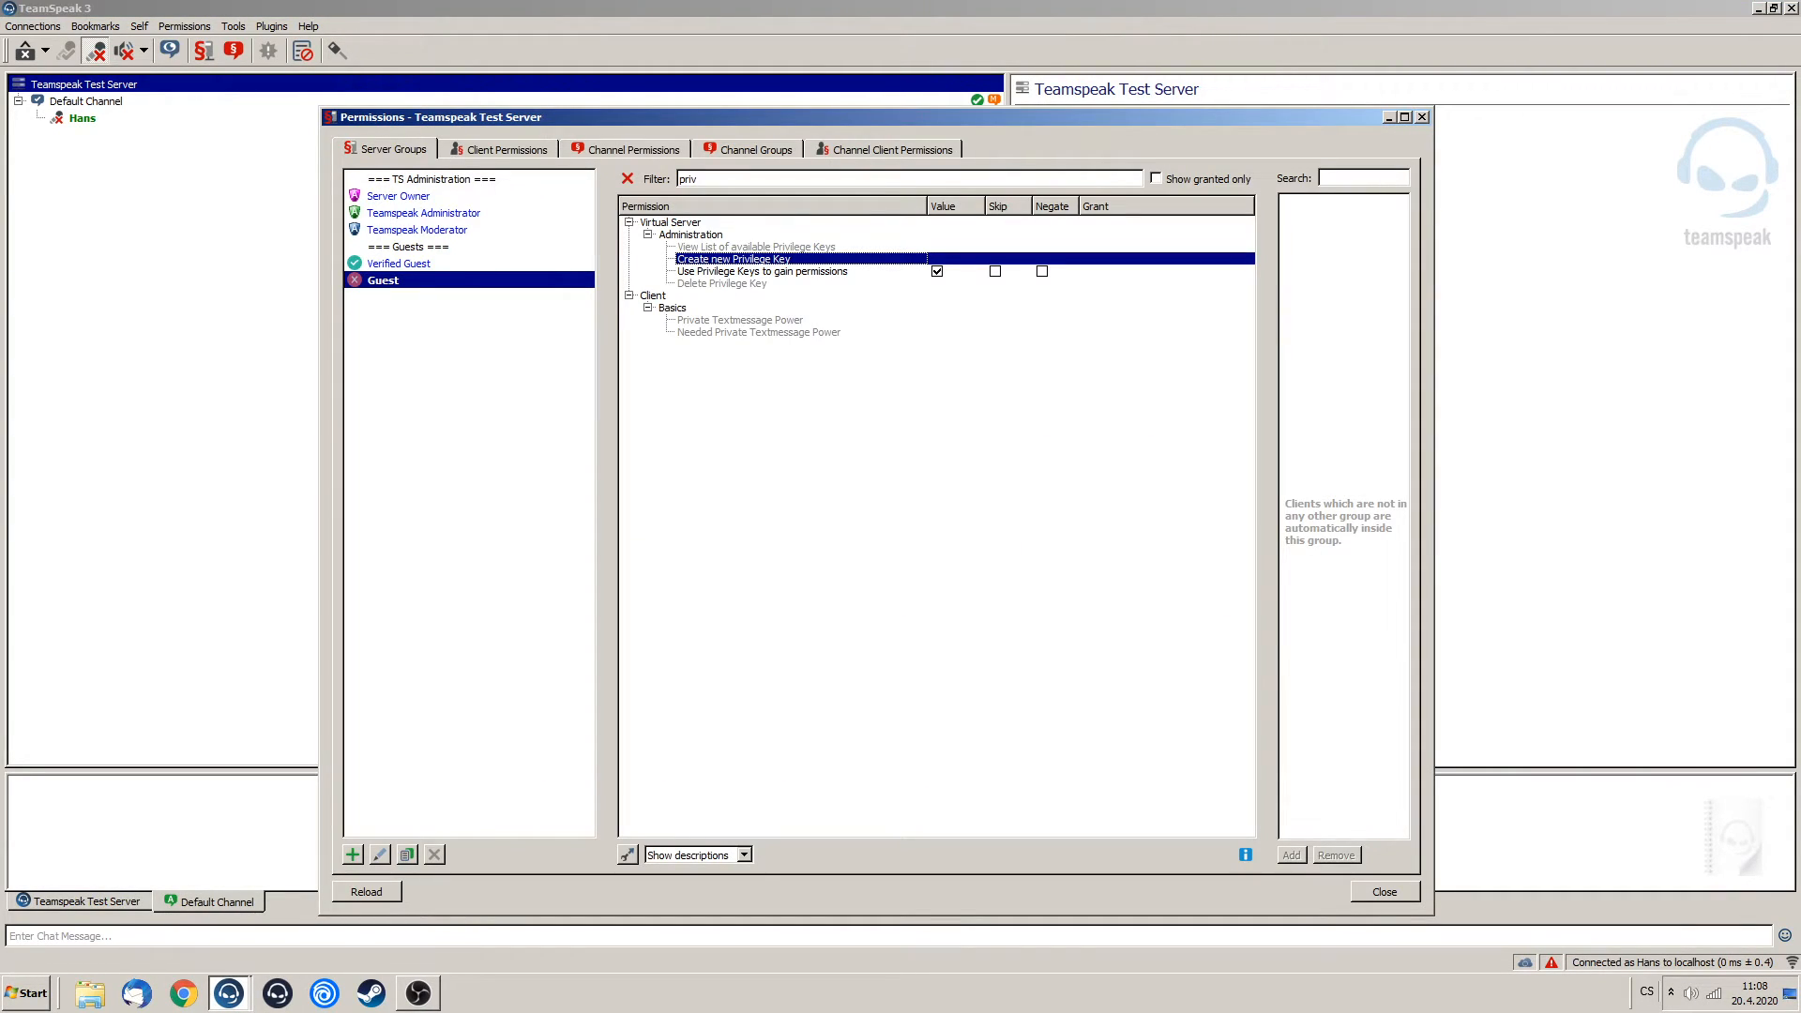
{"action": "left_click", "coordinate": [762, 271]}
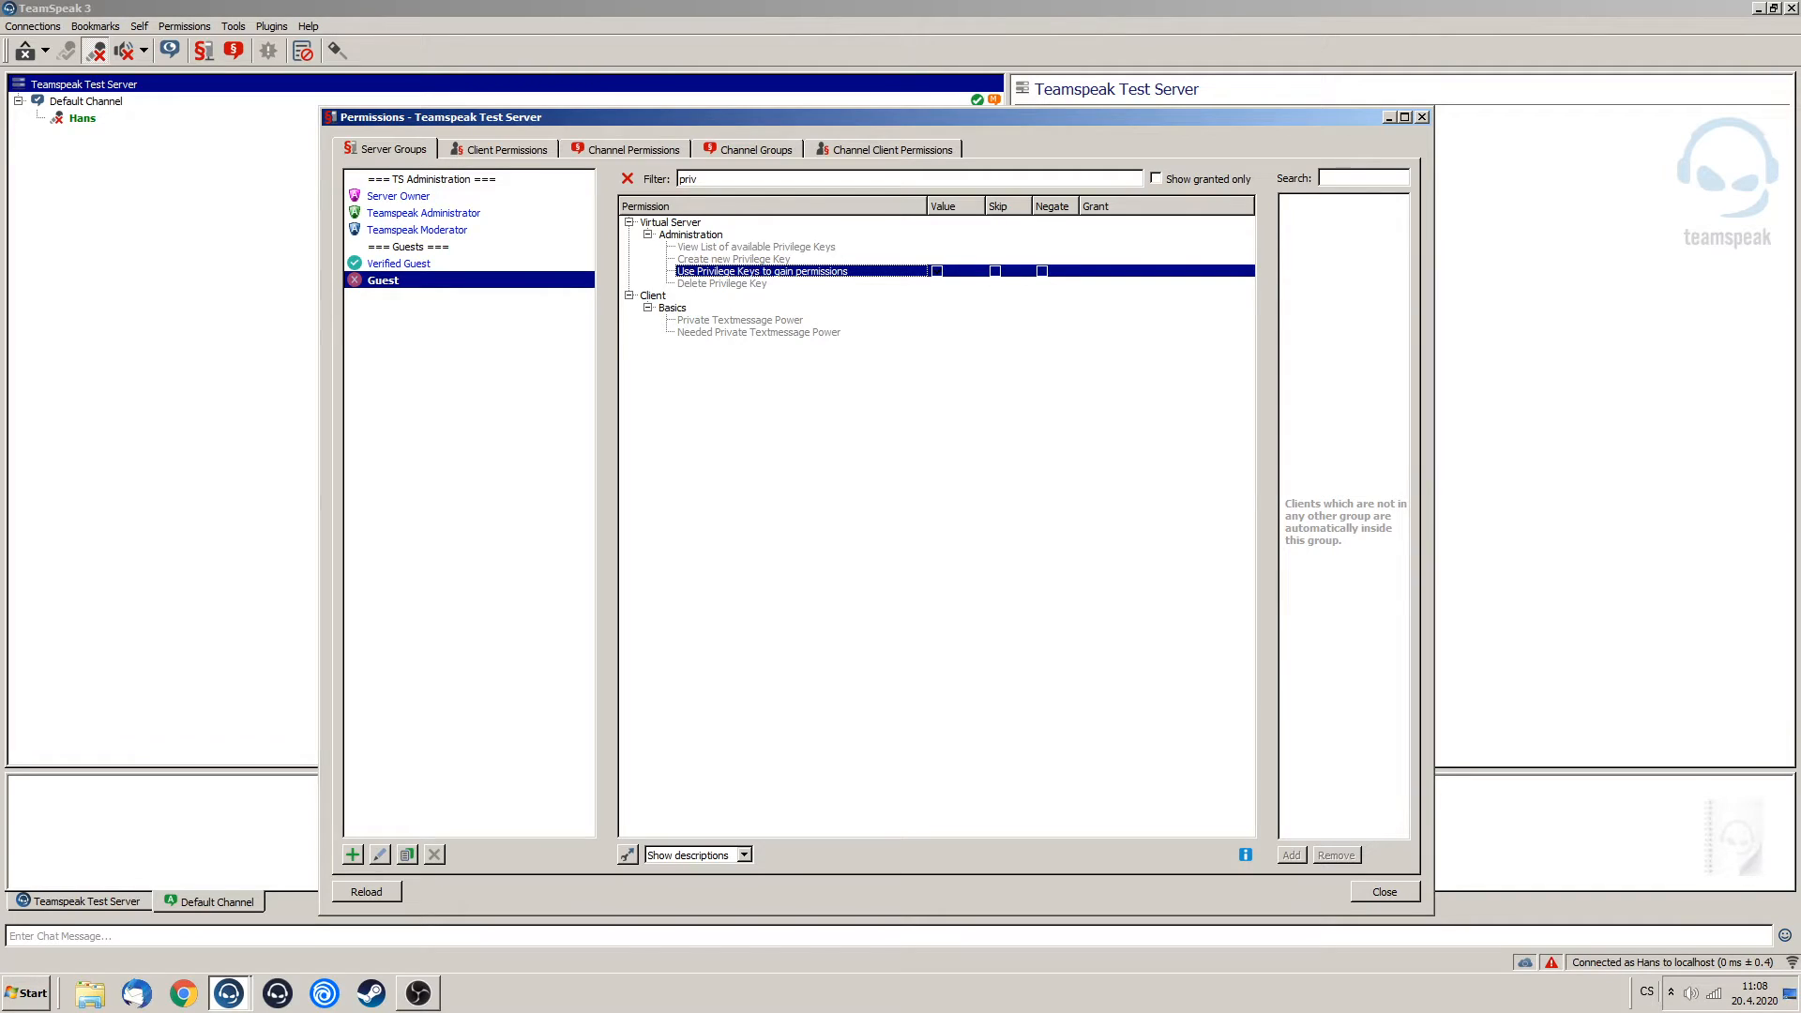
{"action": "left_click", "coordinate": [734, 259]}
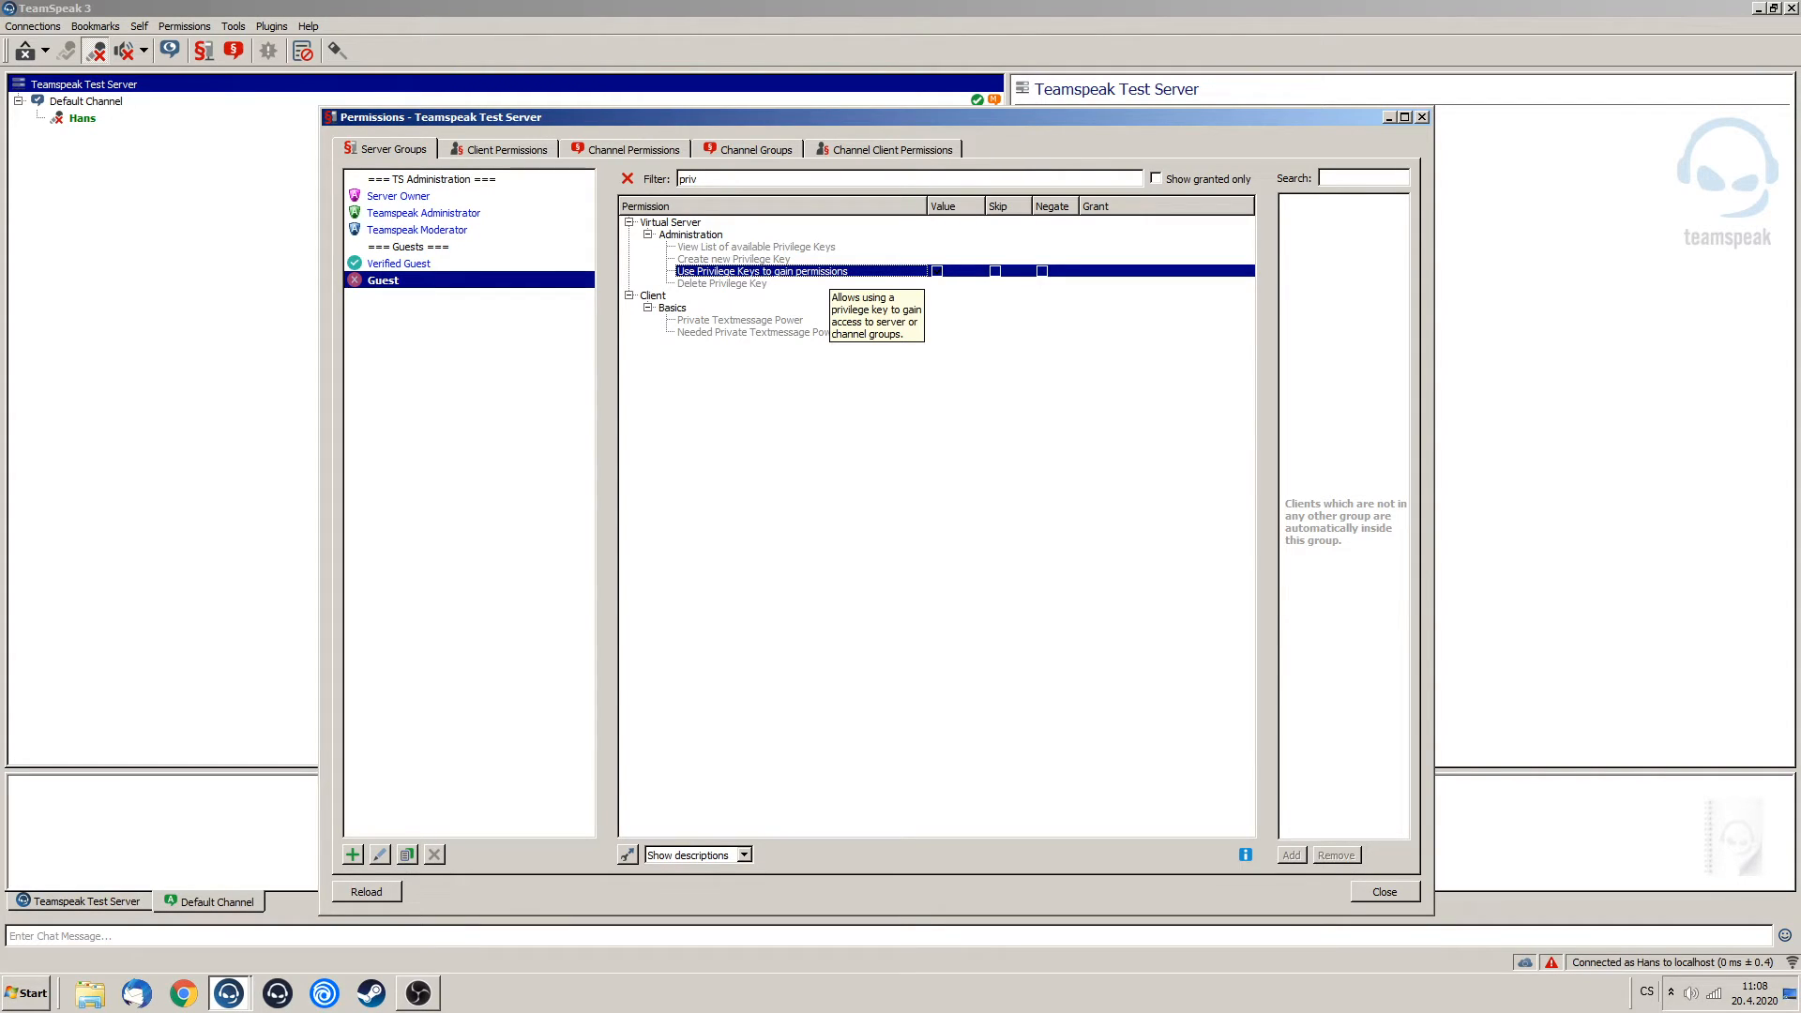
{"action": "left_click", "coordinate": [767, 259]}
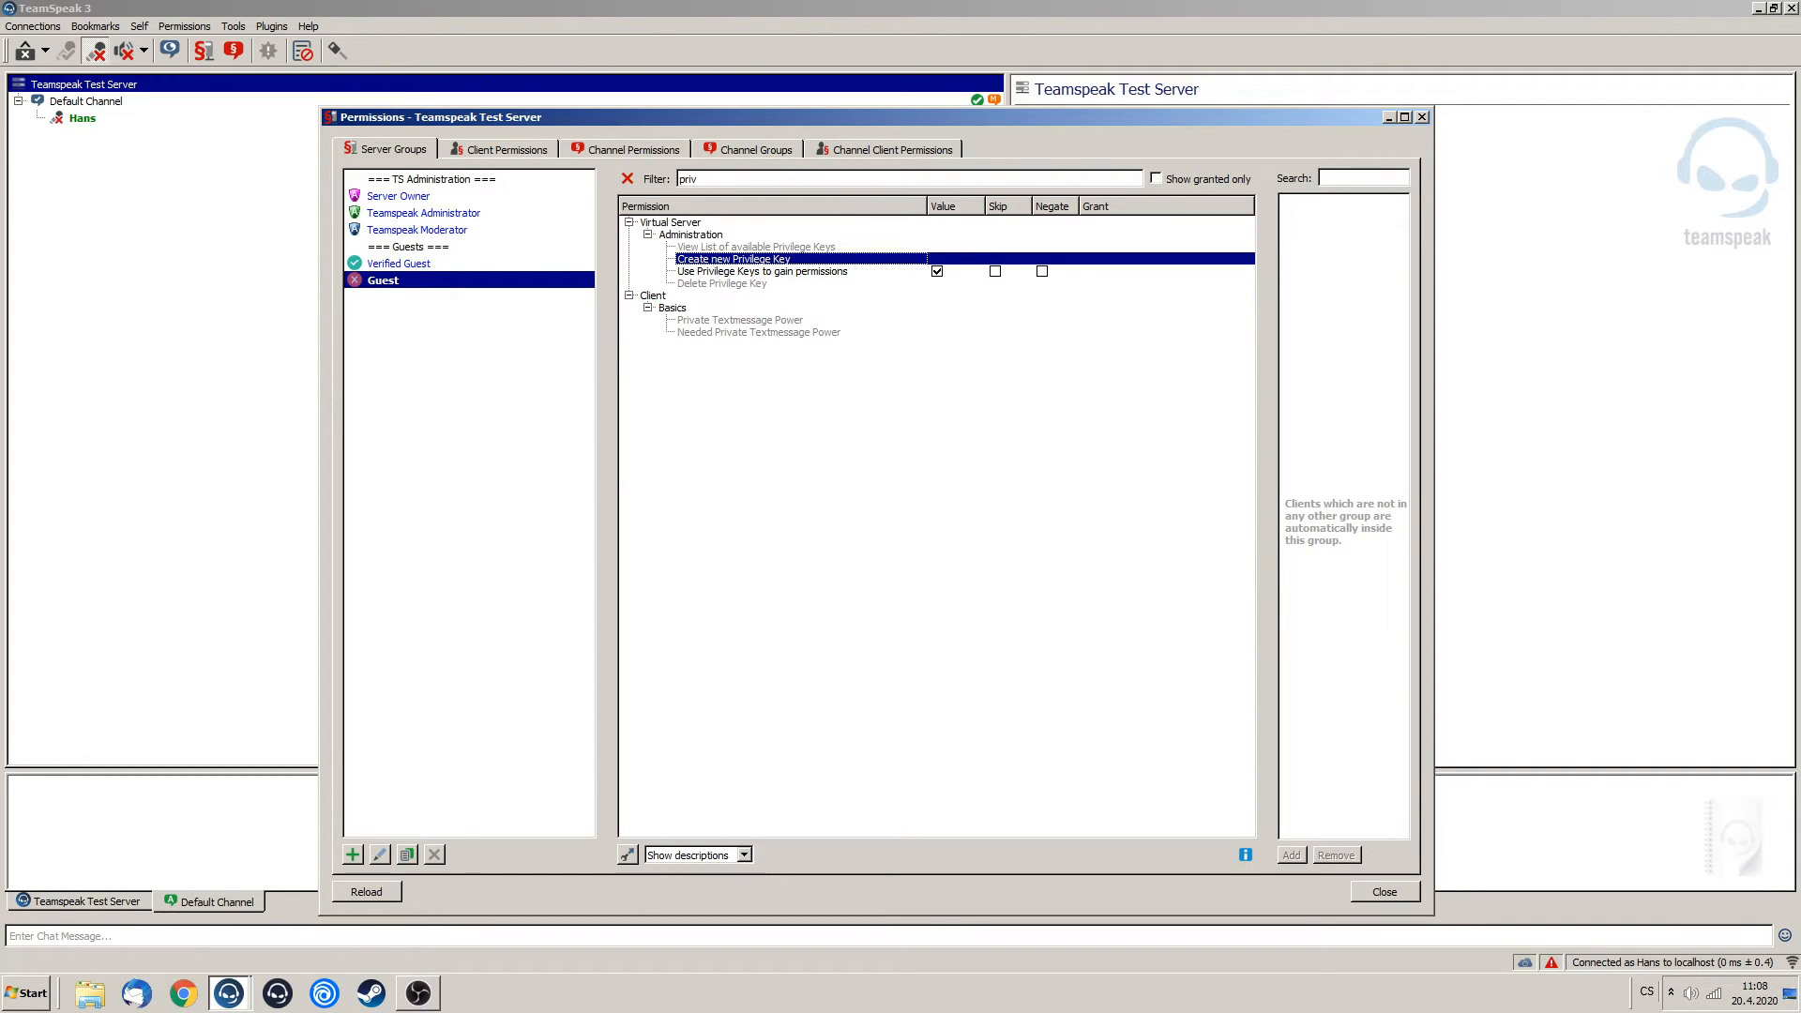
Clear the "priv" permission filter and collapse all permission categories of the Guest group.
{"action": "left_click", "coordinate": [627, 178]}
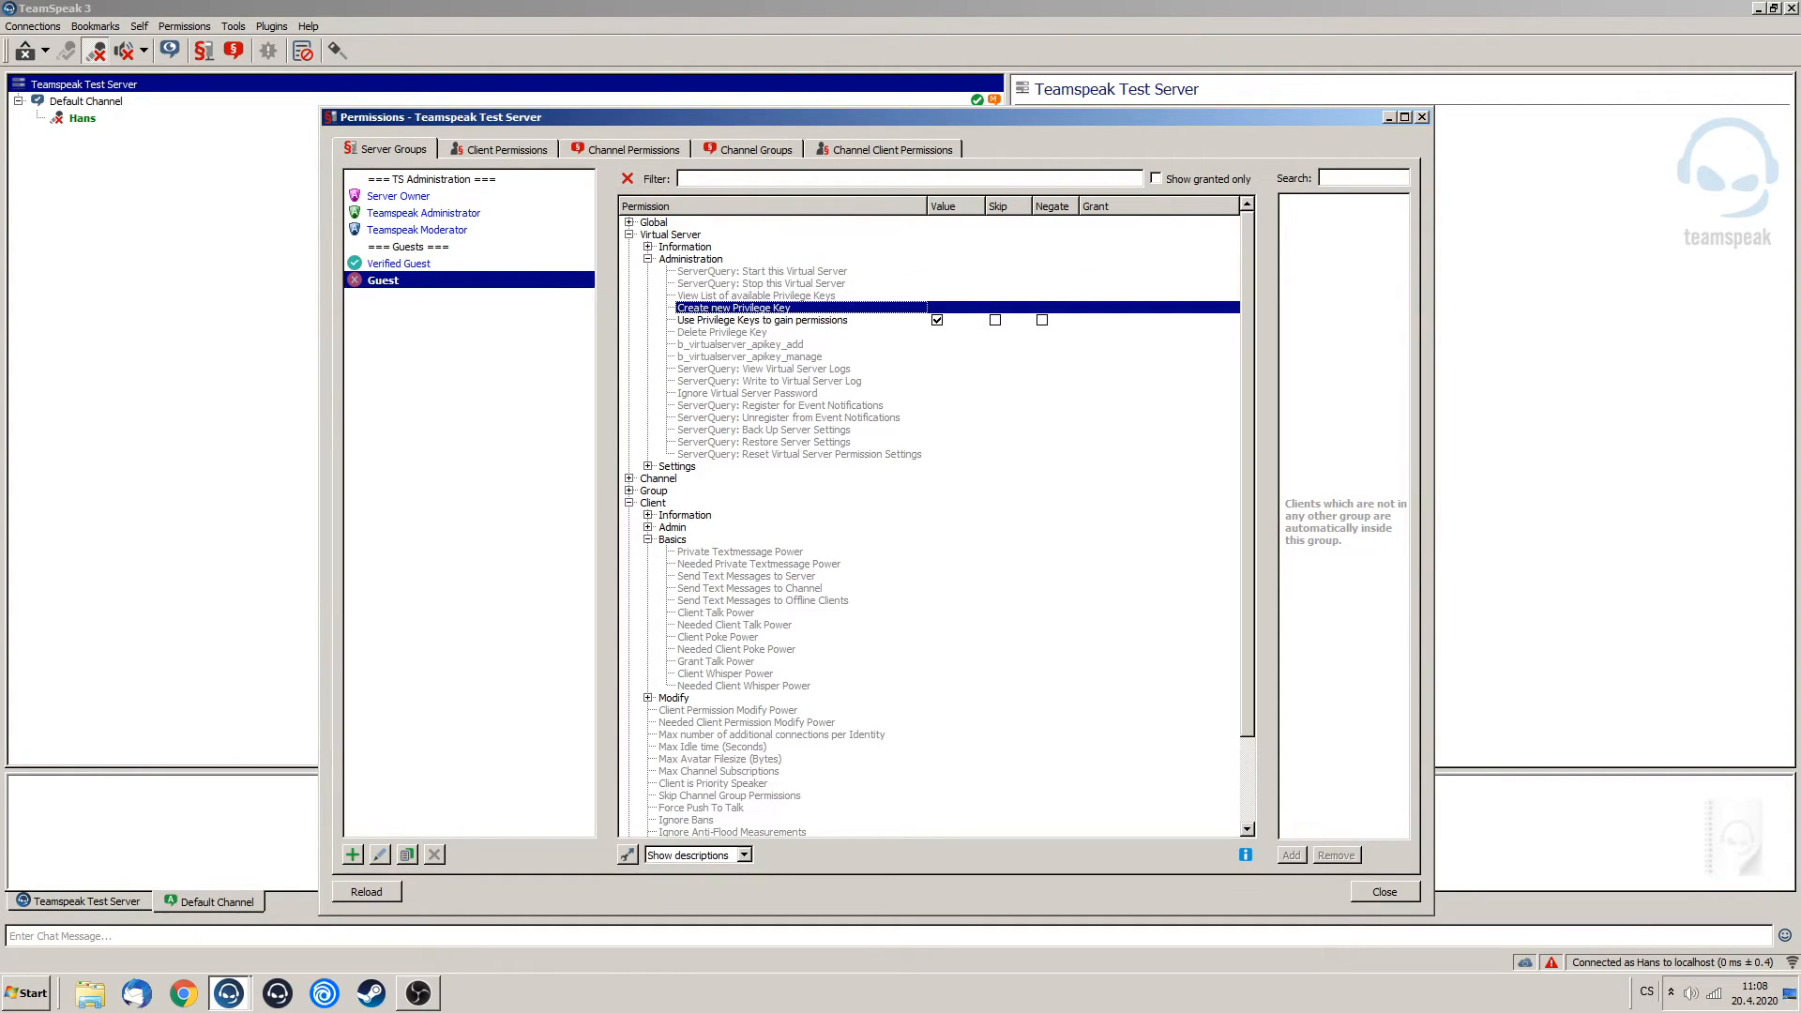
{"action": "right_click", "coordinate": [741, 248]}
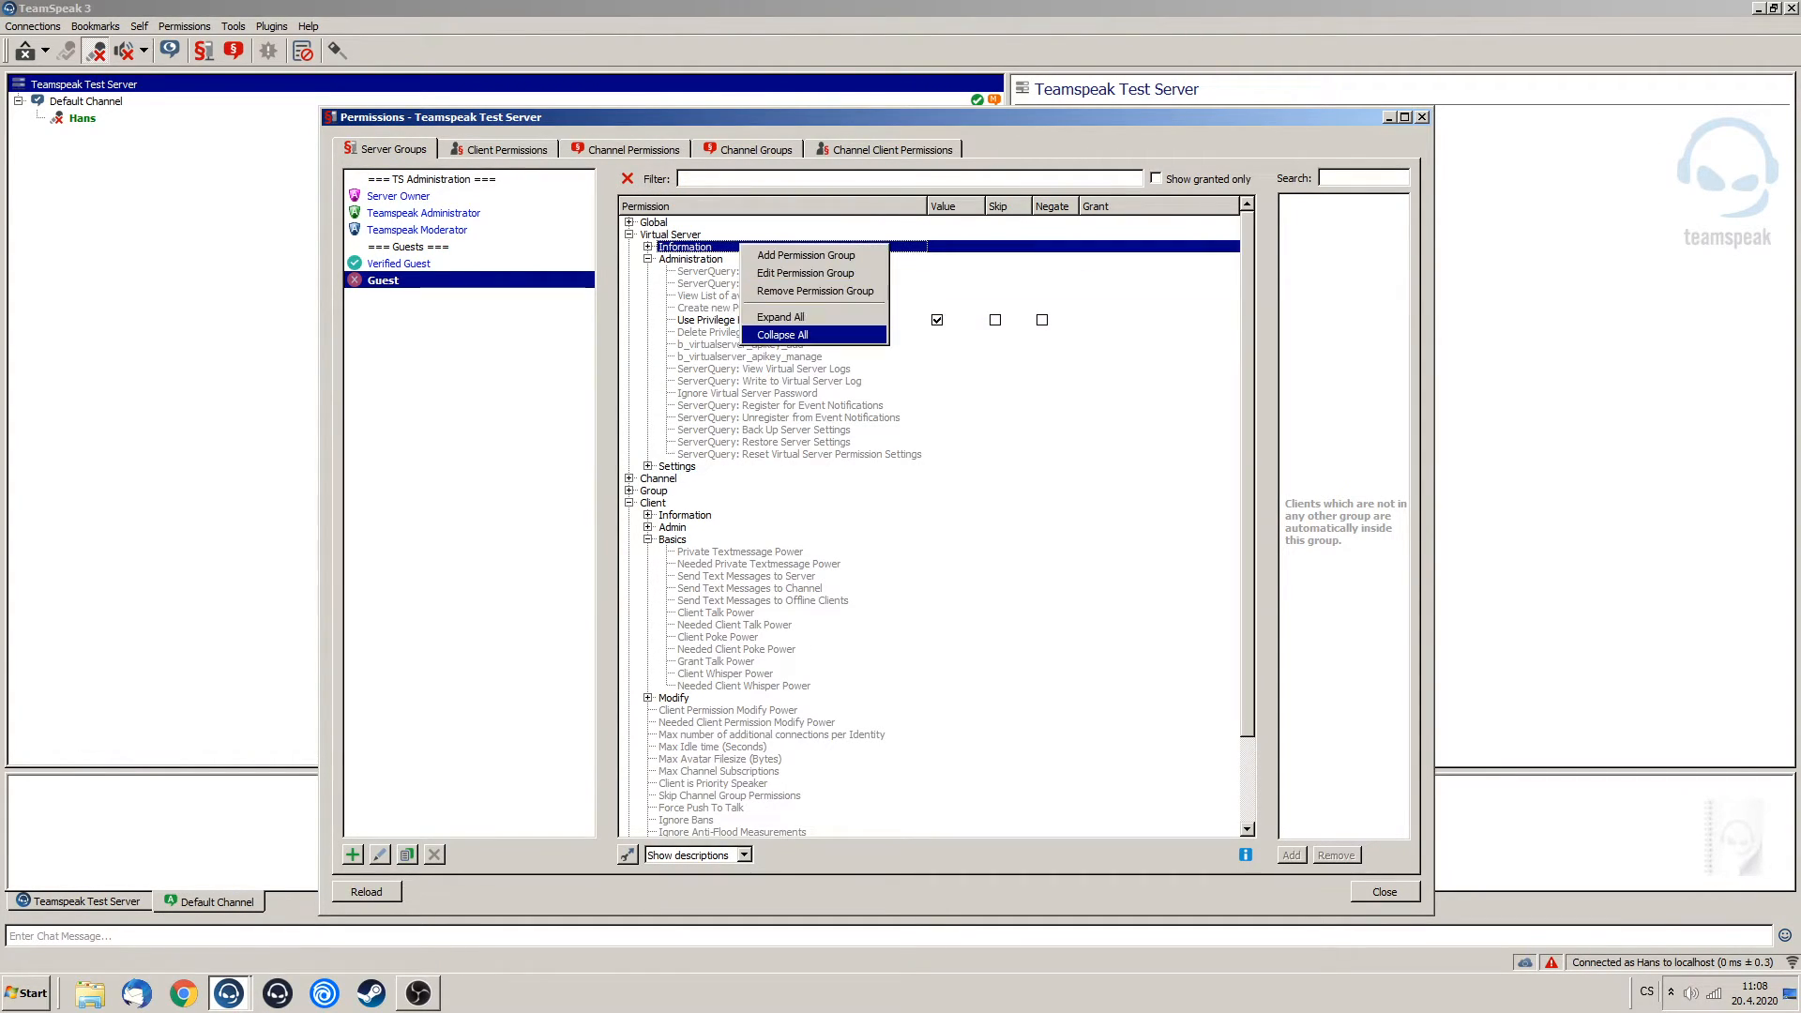
{"action": "left_click", "coordinate": [782, 335]}
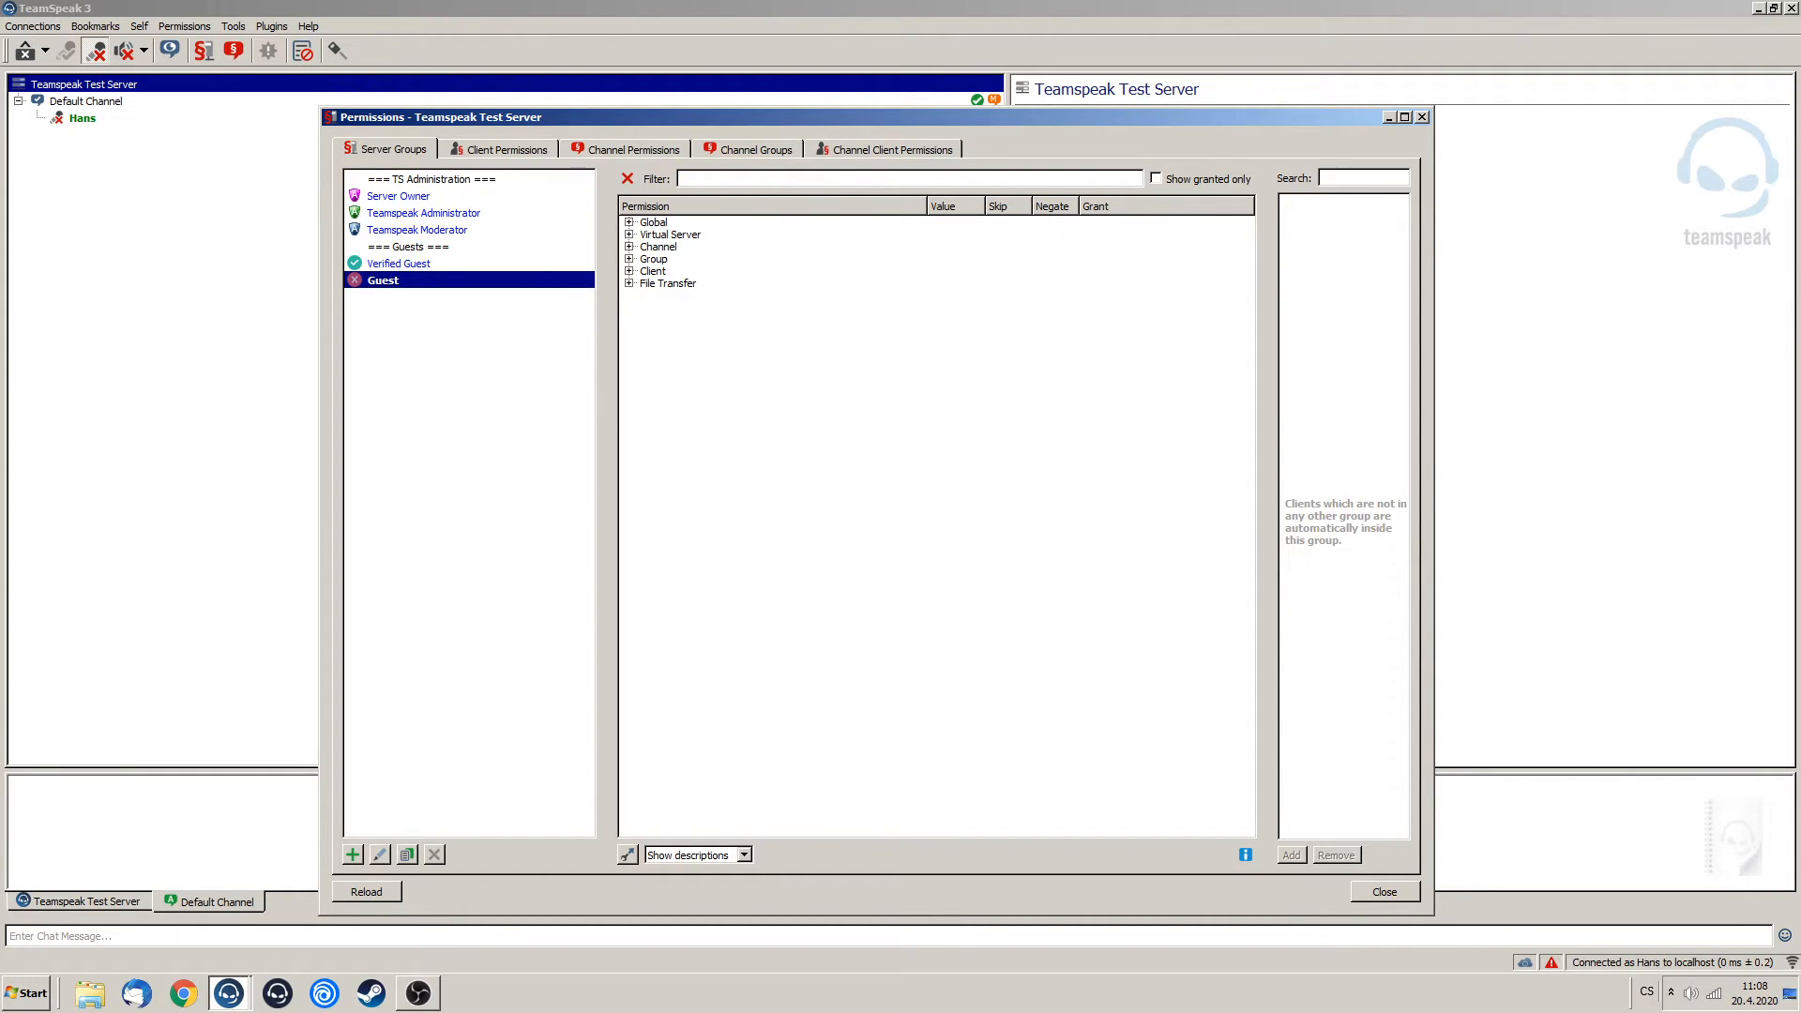
Enable Join Permanent Channels, Join Semi-Permanent Channels and Join Temporary Channels in Guest's Channel Access permissions.
{"action": "left_click", "coordinate": [630, 246]}
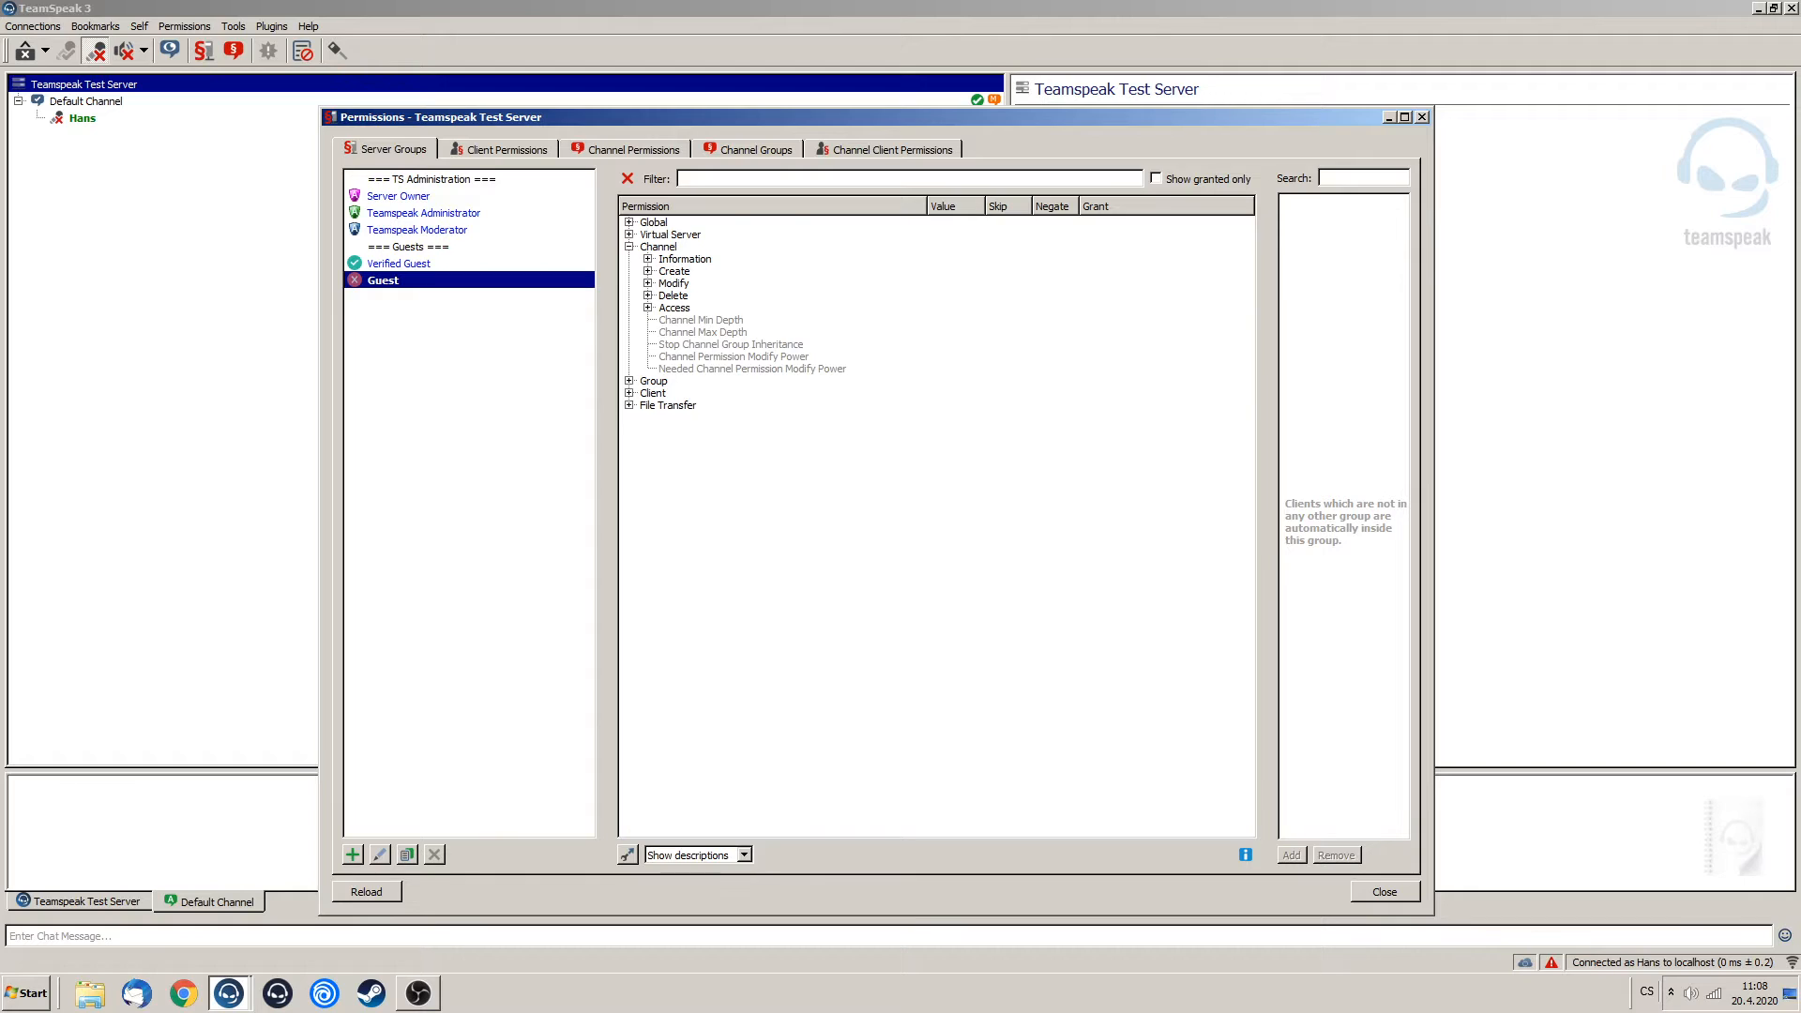
{"action": "left_click", "coordinate": [647, 307]}
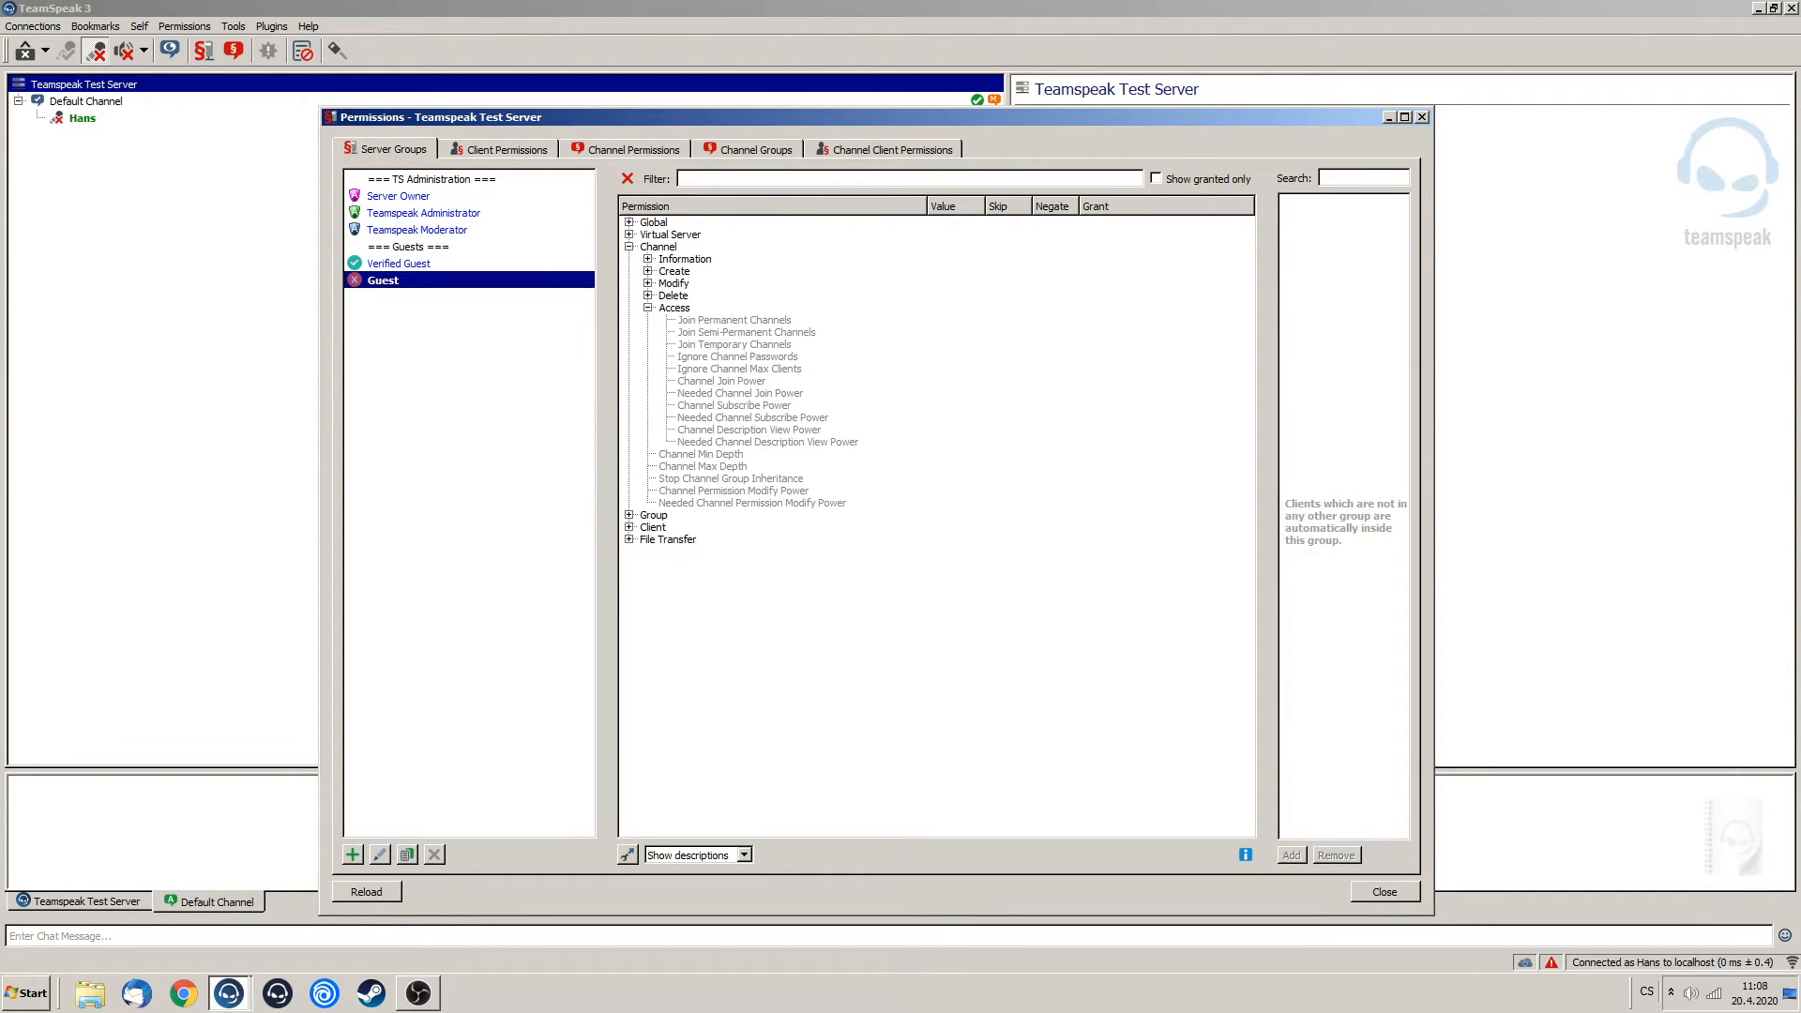
{"action": "double_click", "coordinate": [735, 320]}
{"action": "double_click", "coordinate": [734, 332]}
{"action": "double_click", "coordinate": [735, 345]}
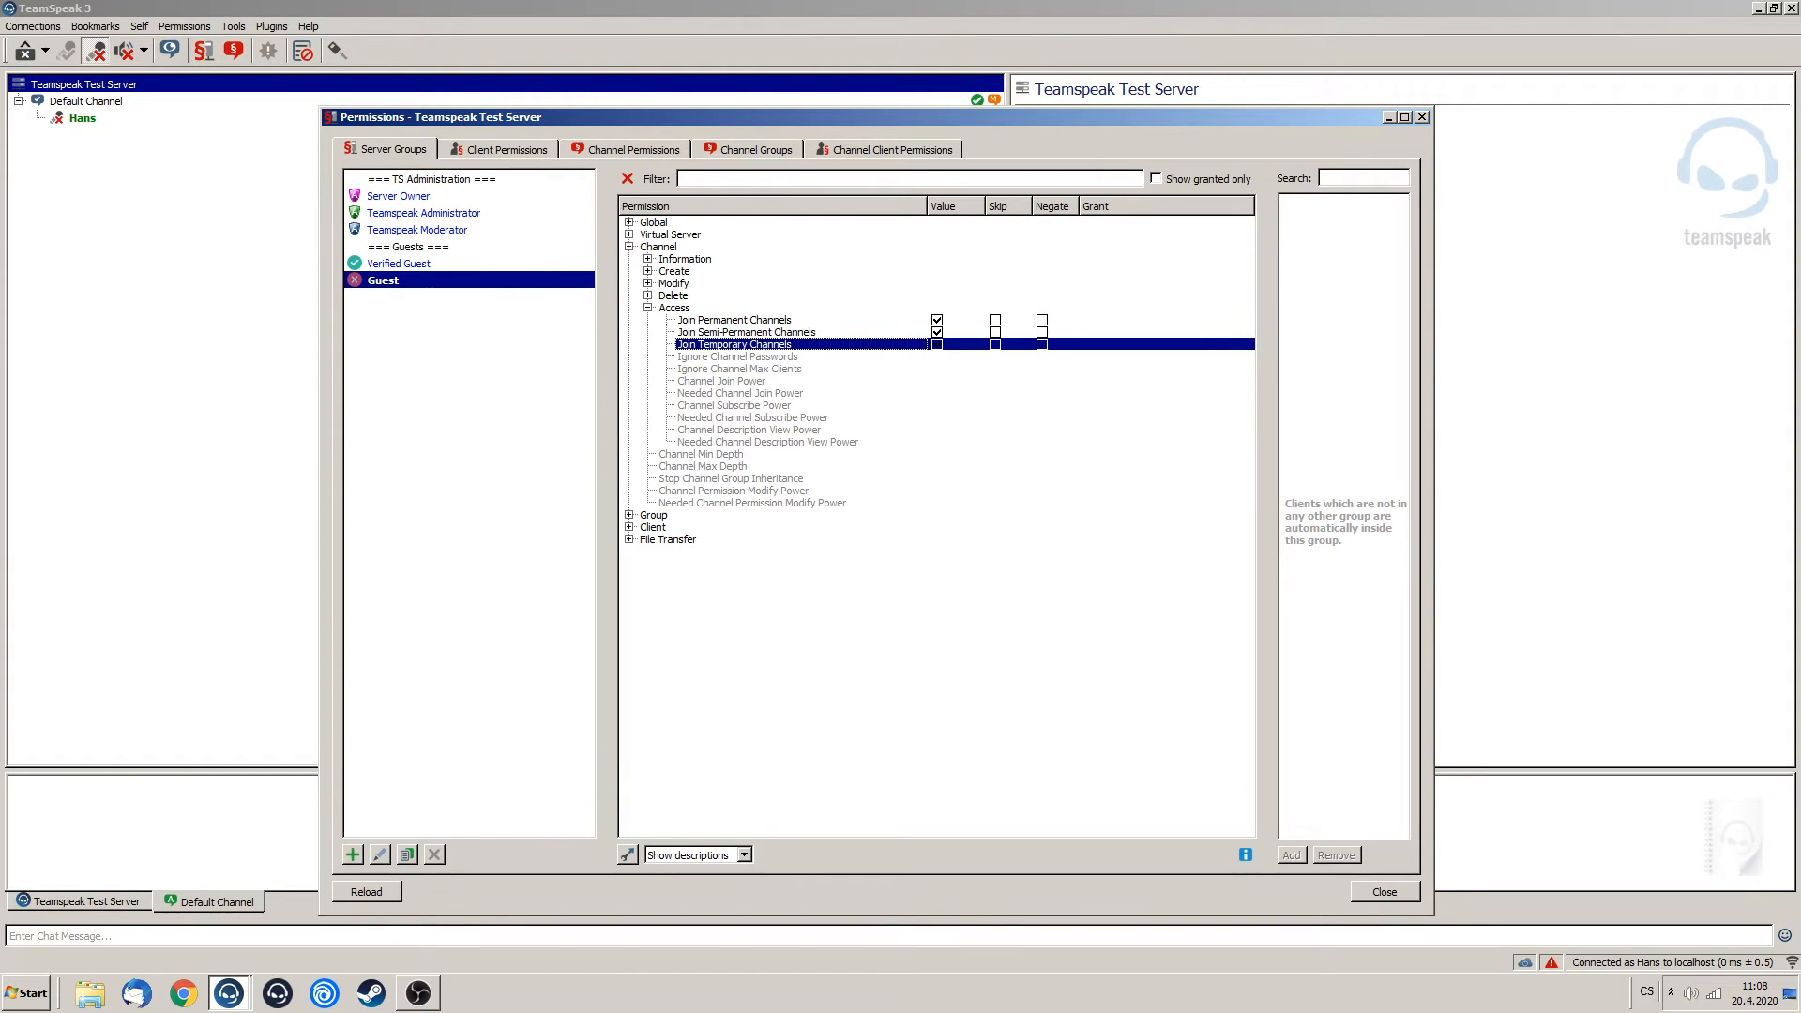
{"action": "left_click", "coordinate": [747, 332]}
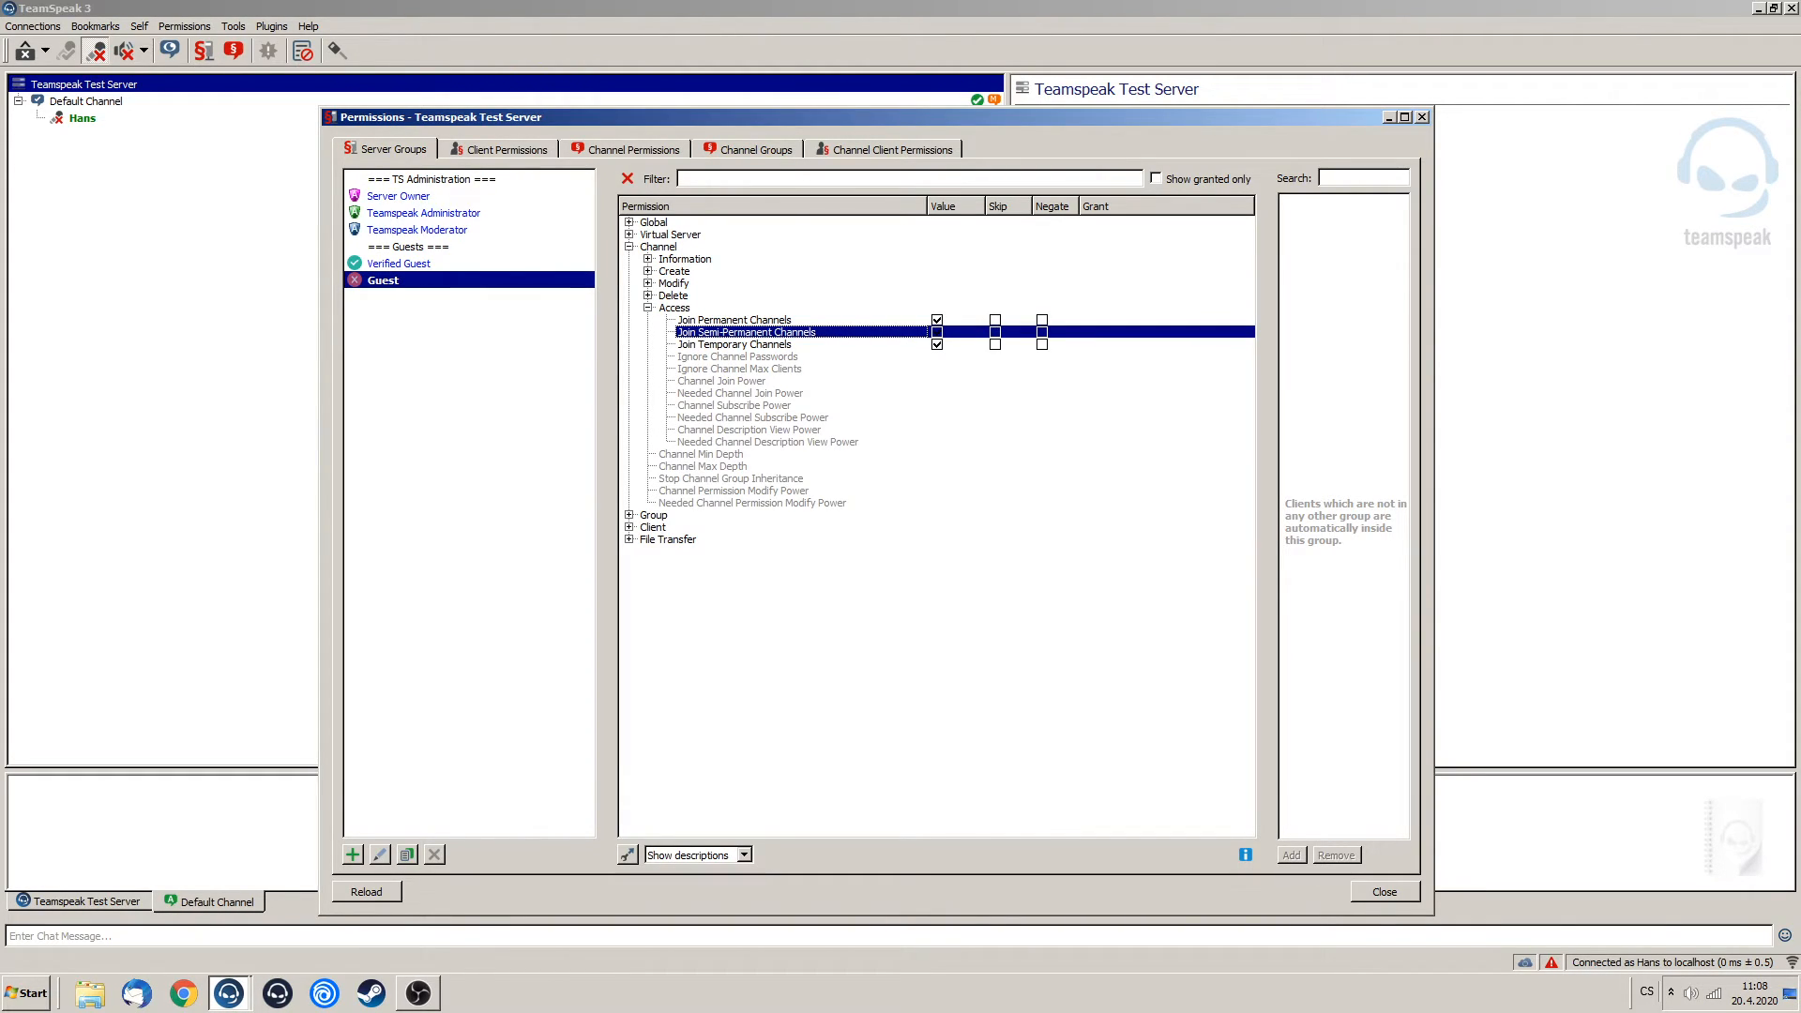
{"action": "left_click", "coordinate": [734, 344]}
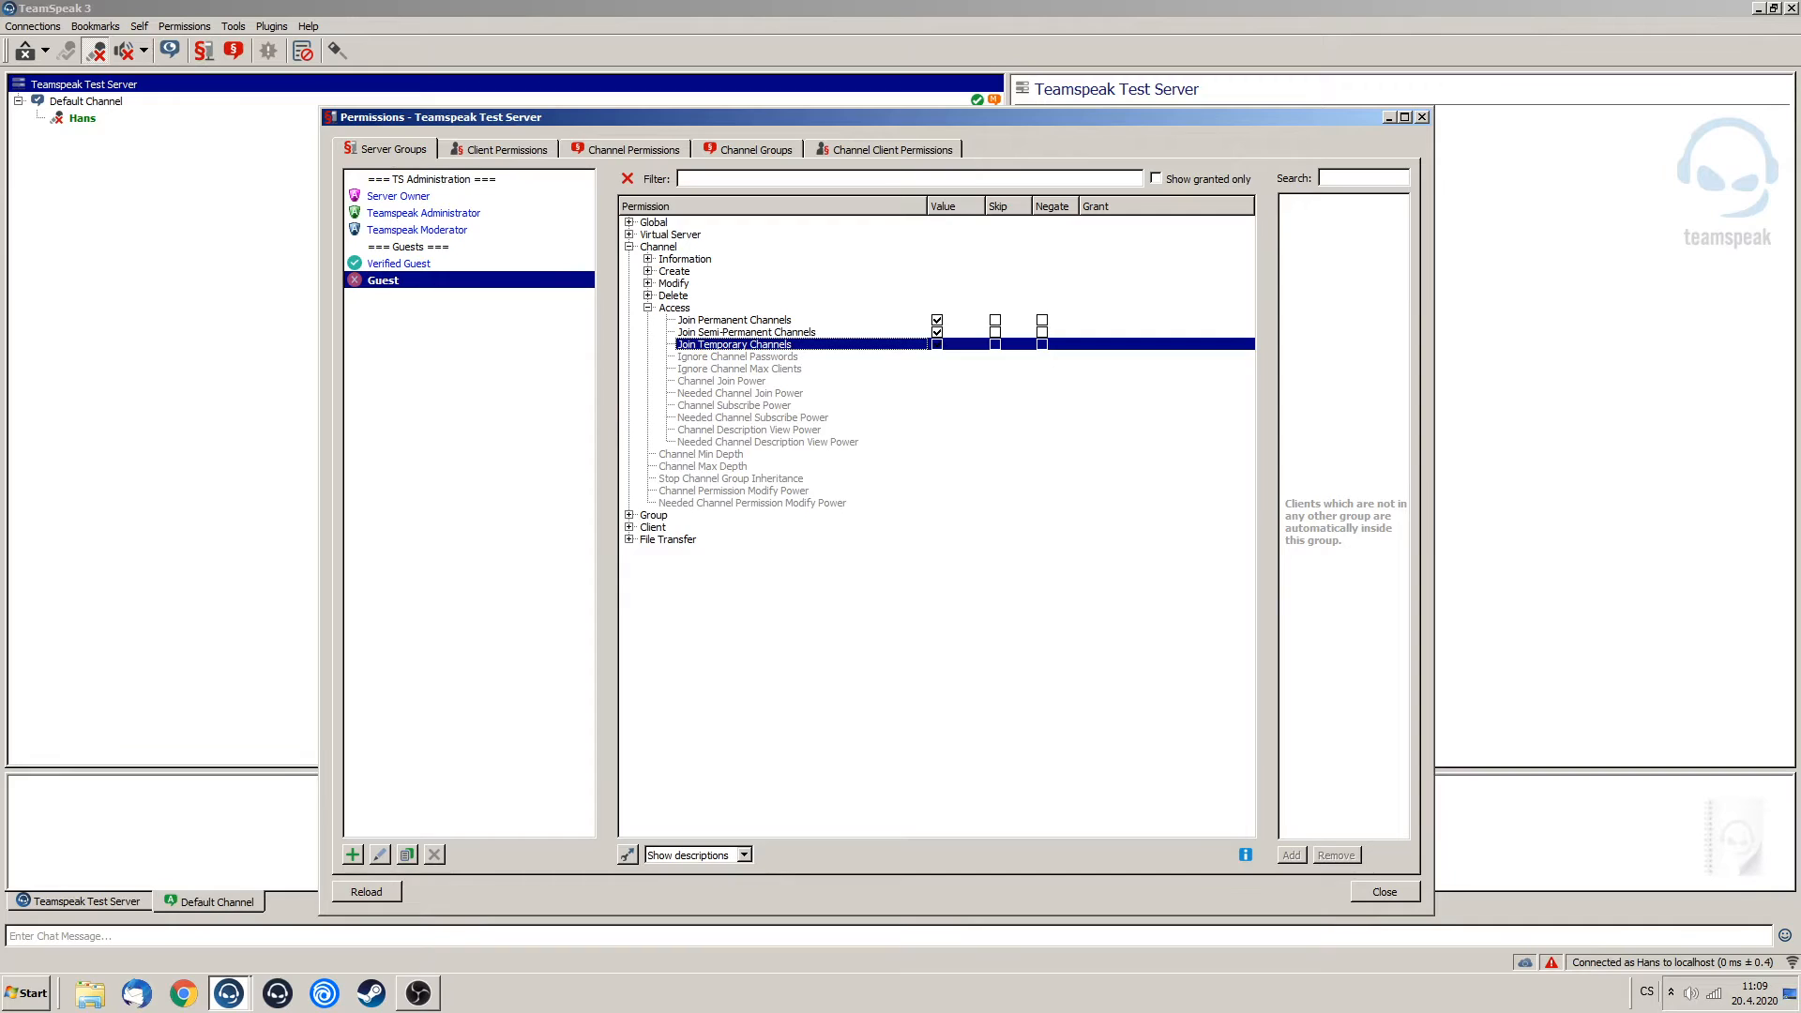
{"action": "left_click", "coordinate": [746, 332]}
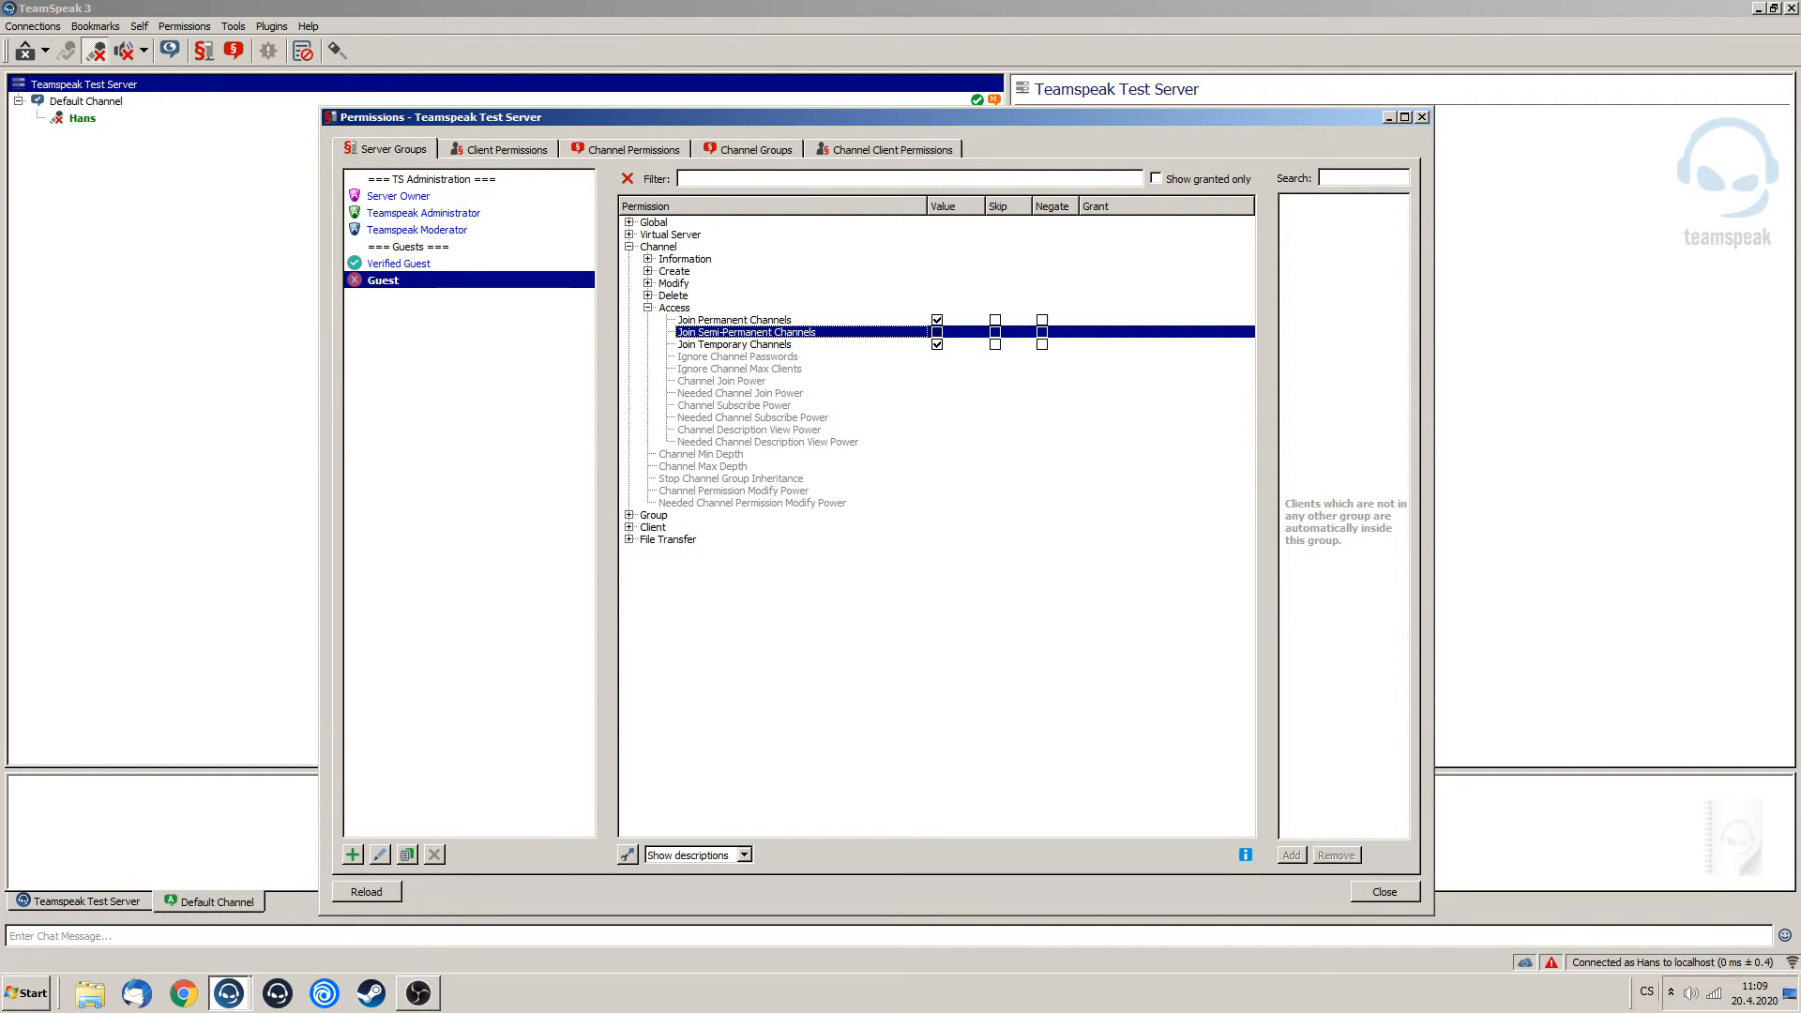
Compare the Channel Access powers of Teamspeak Moderator, Teamspeak Administrator and Server Owner, and return to the Guest group.
{"action": "left_click", "coordinate": [417, 230]}
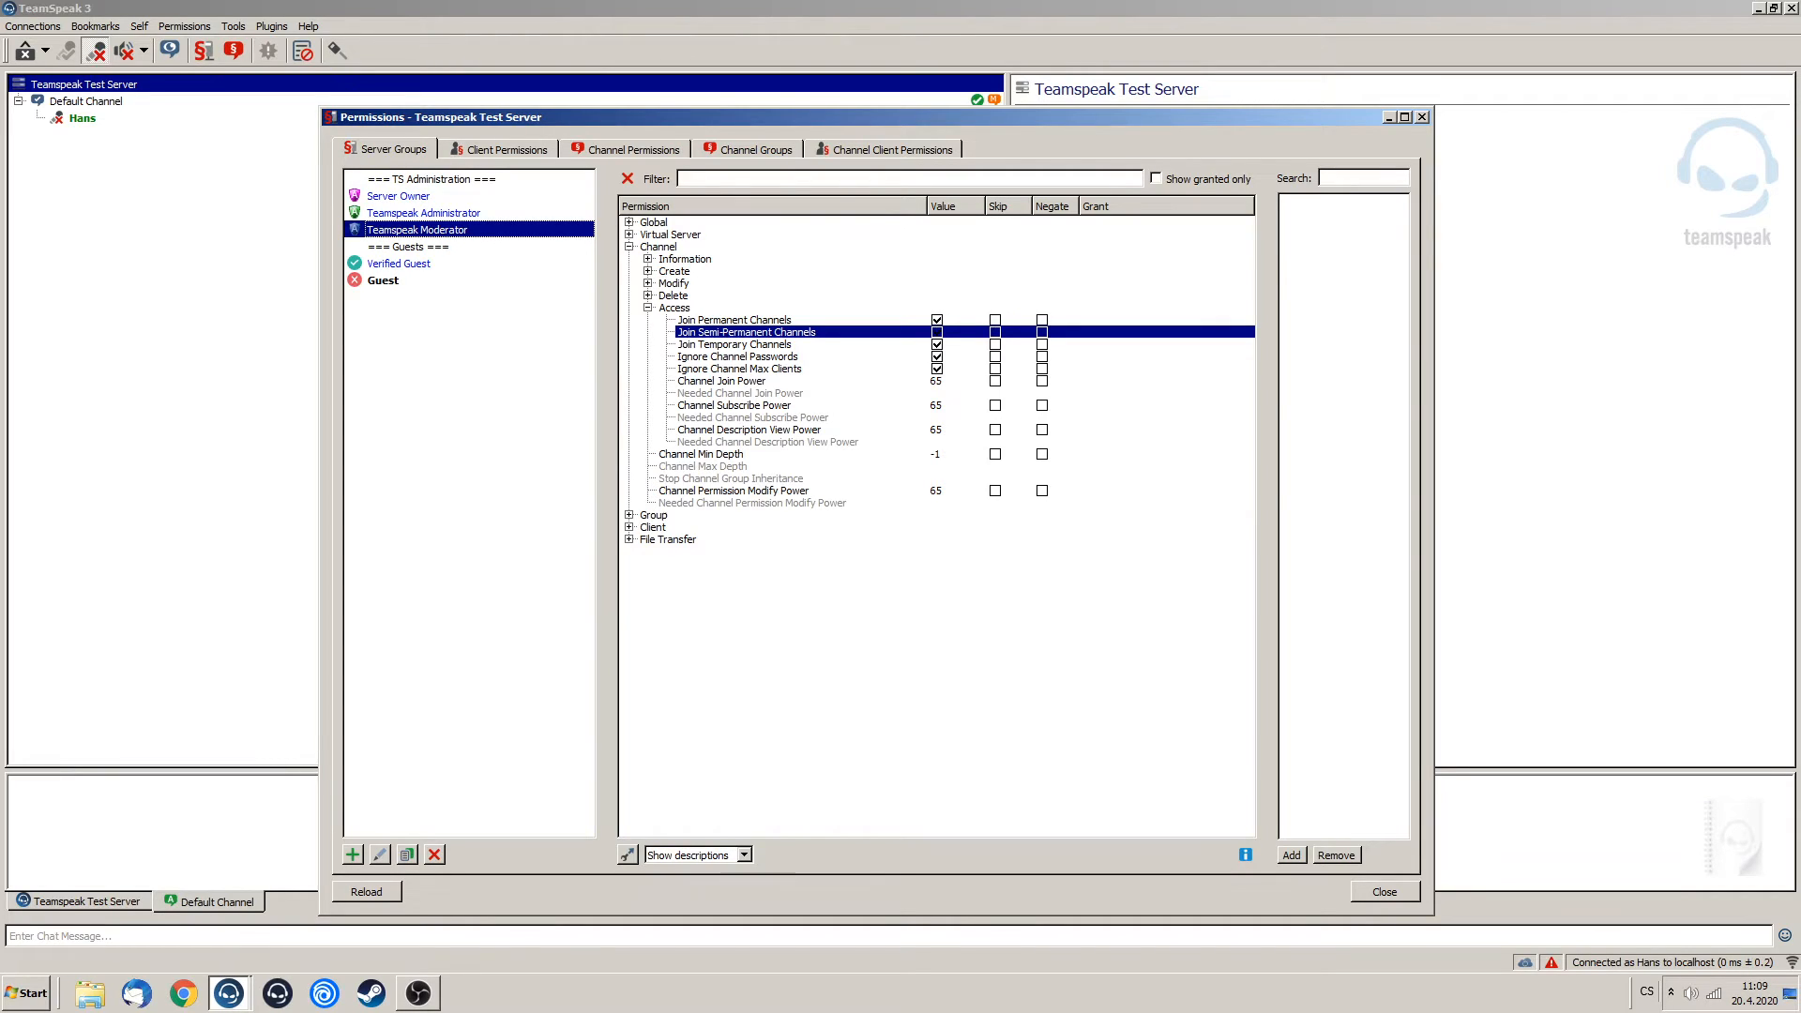
{"action": "left_click", "coordinate": [423, 213]}
{"action": "left_click", "coordinate": [399, 196]}
{"action": "left_click", "coordinate": [423, 213]}
{"action": "left_click", "coordinate": [417, 230]}
{"action": "left_click", "coordinate": [383, 280]}
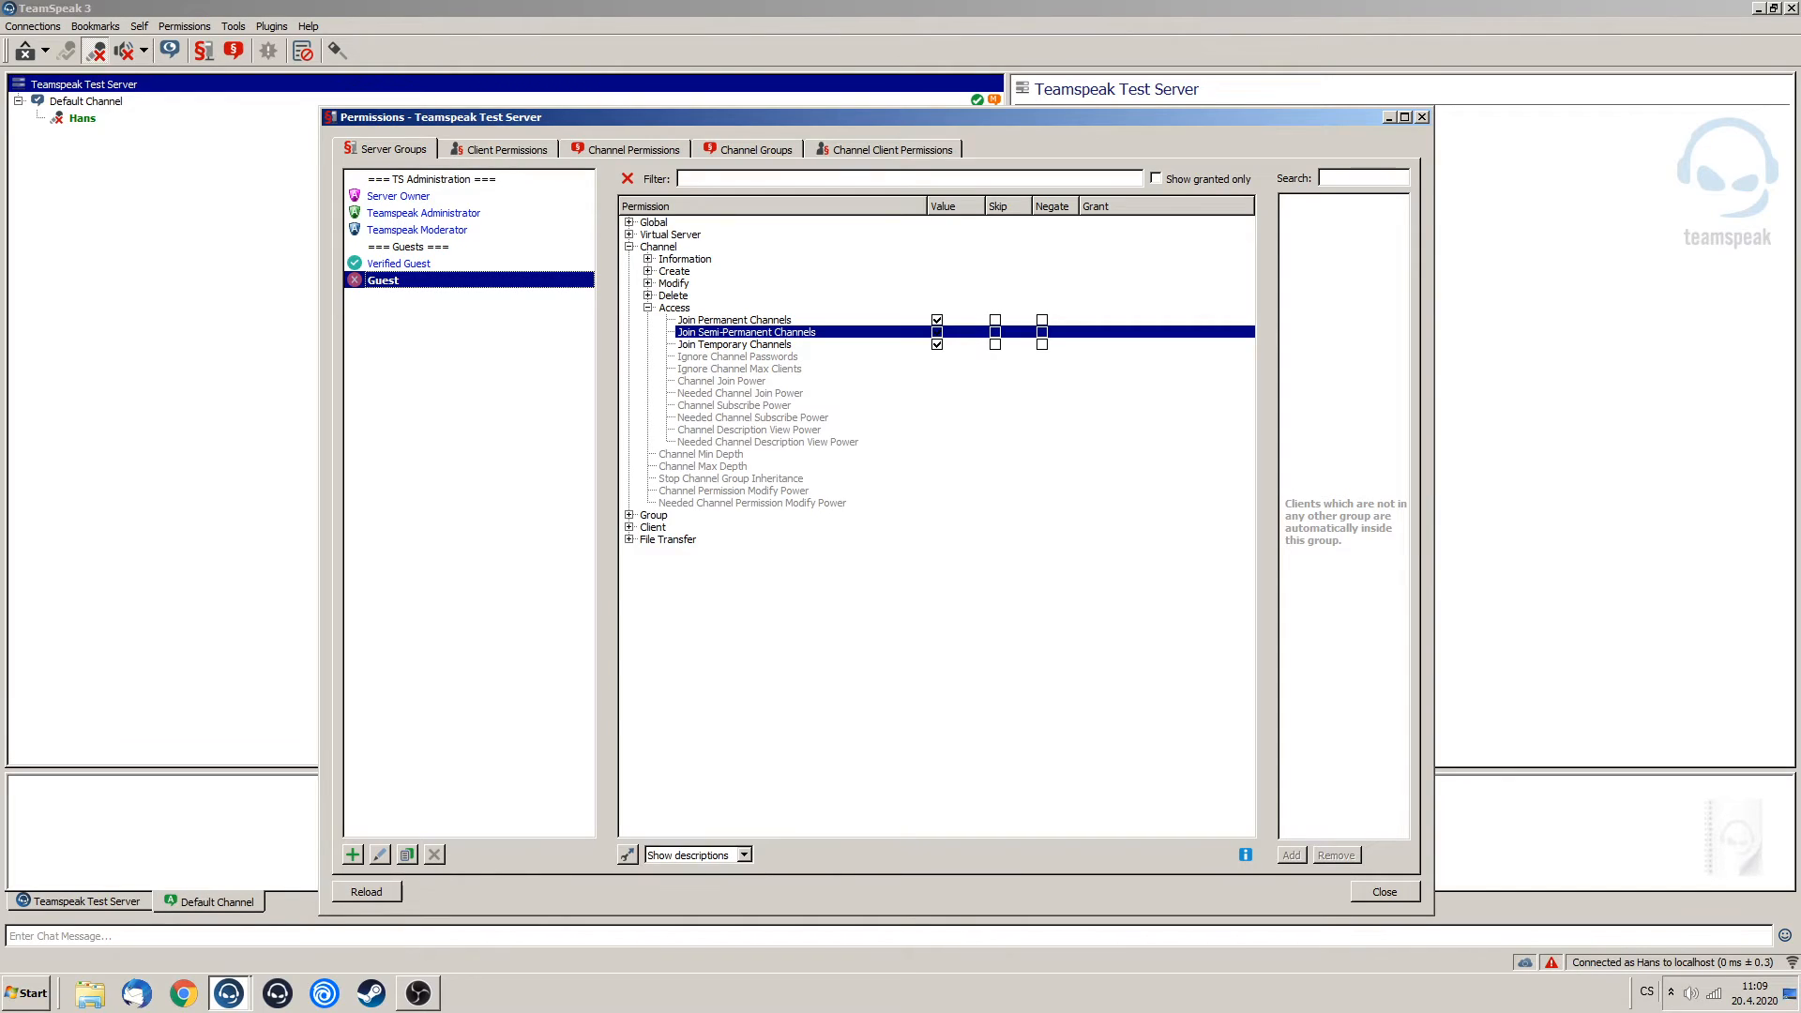
Set Guest's Channel Join Power and Channel Subscribe Power to 5.
{"action": "double_click", "coordinate": [939, 381]}
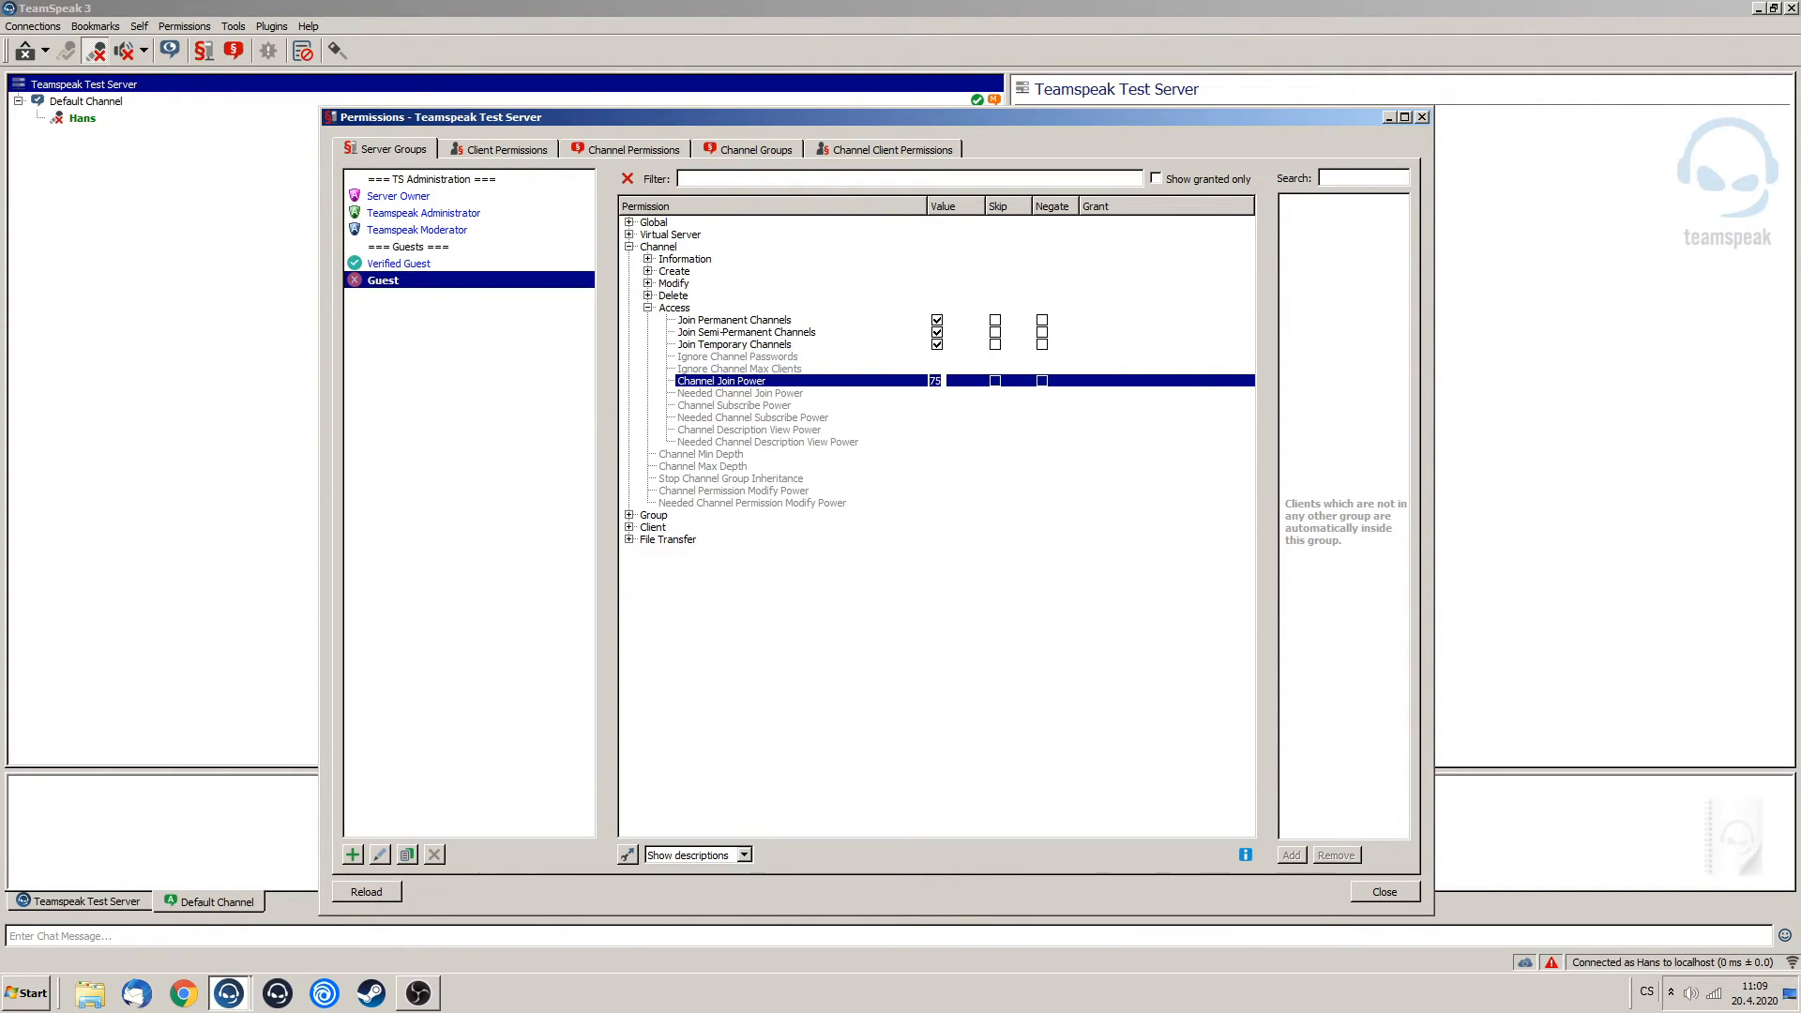
{"action": "type", "text": "5"}
{"action": "key", "text": "Return"}
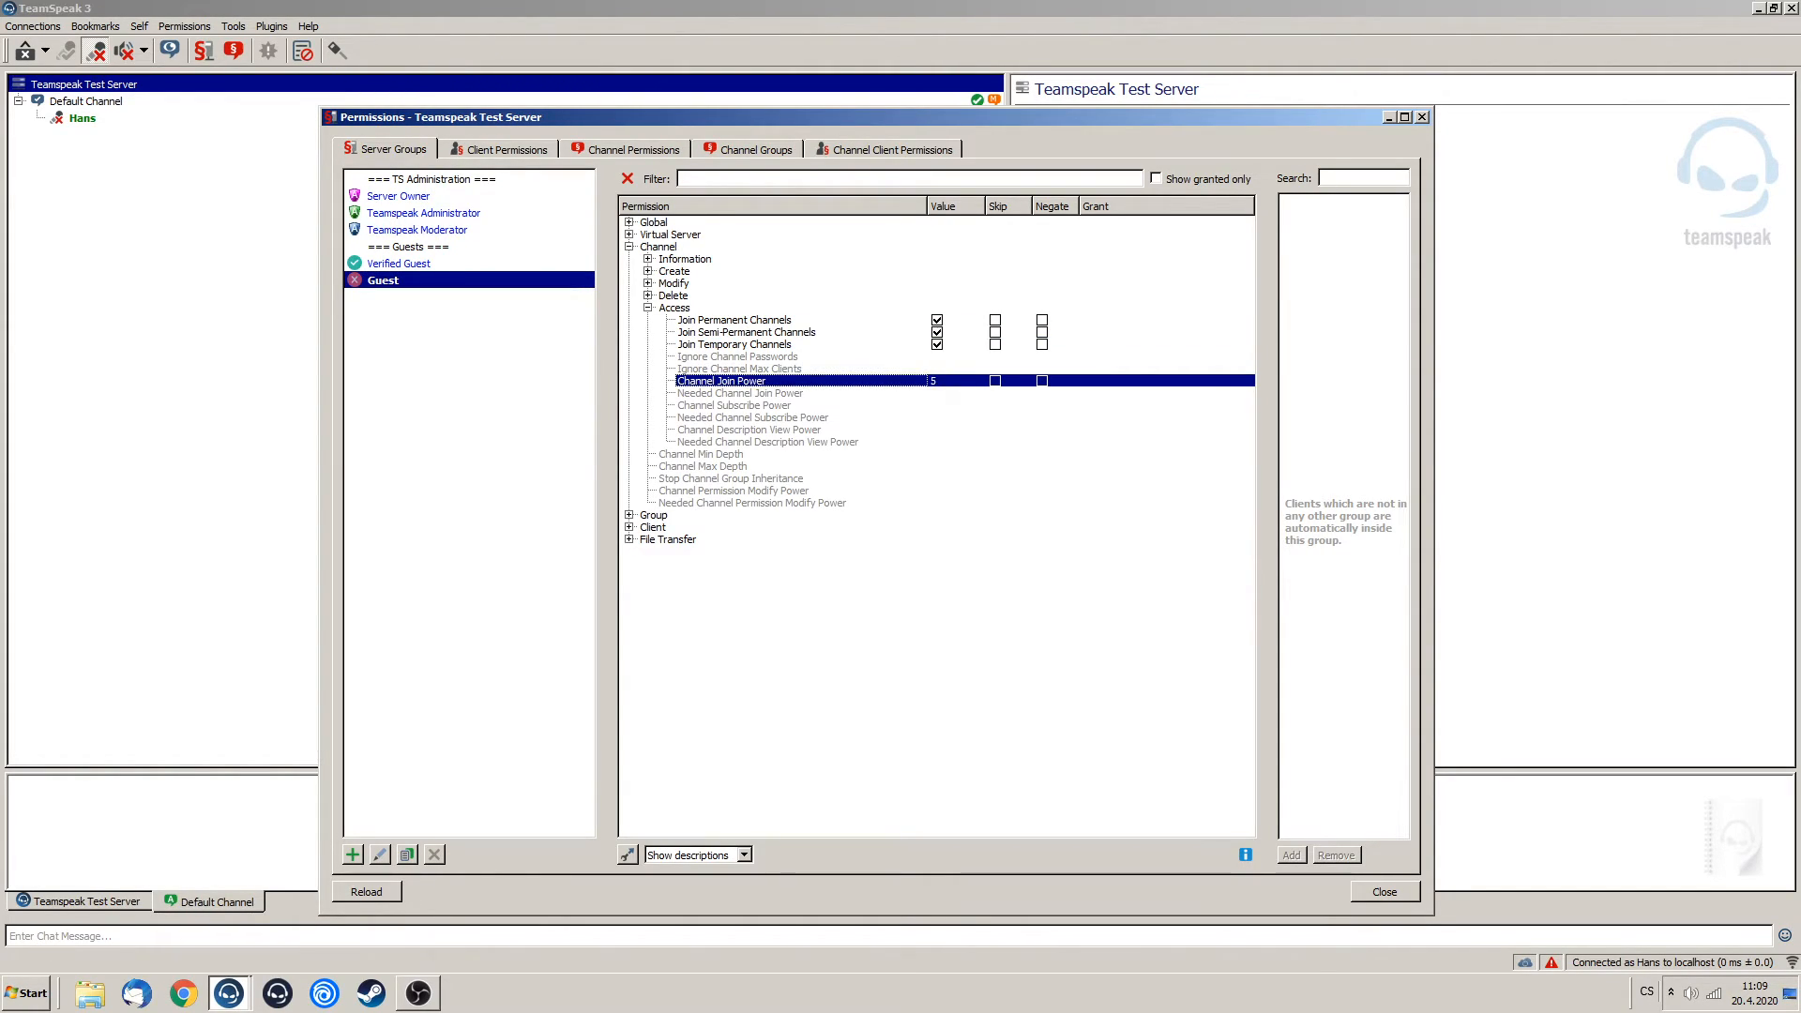
{"action": "double_click", "coordinate": [734, 406]}
{"action": "type", "text": "5"}
{"action": "key", "text": "Return"}
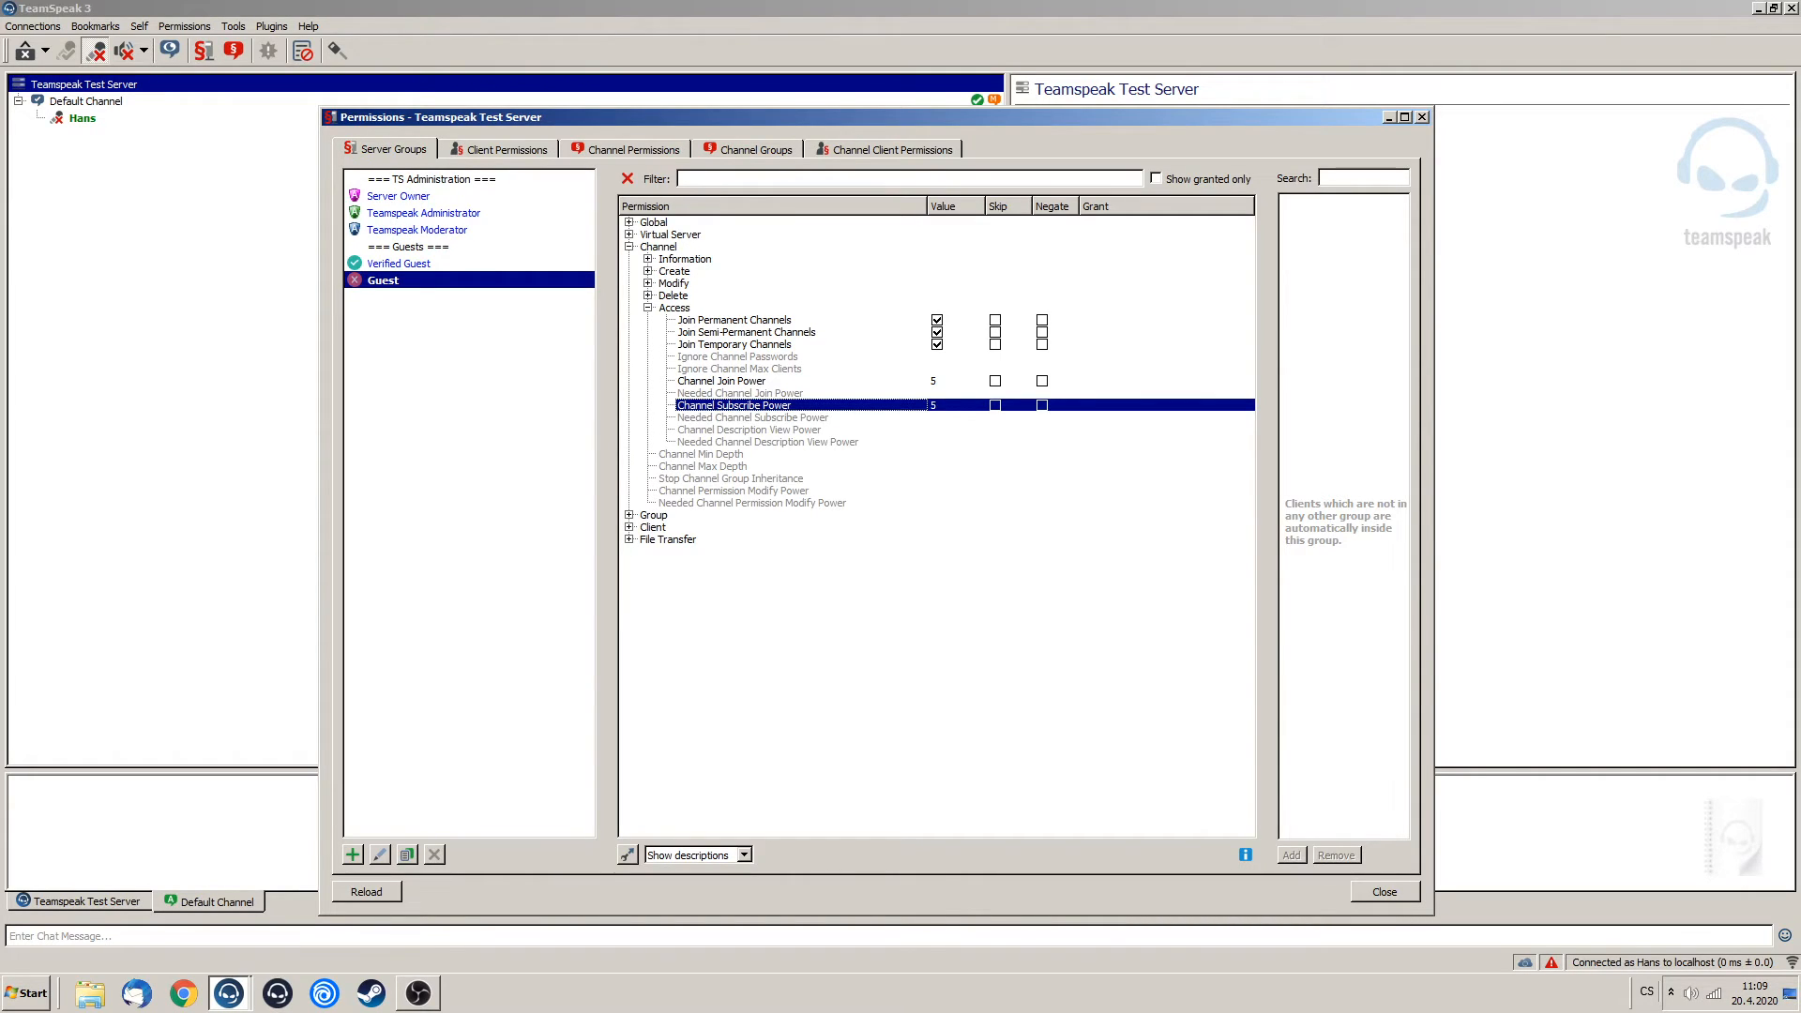
Set Guest's Channel Description View Power to 5 and remove the mistakenly added Needed Channel Subscribe Power.
{"action": "left_click", "coordinate": [753, 417]}
{"action": "double_click", "coordinate": [753, 418]}
{"action": "double_click", "coordinate": [753, 429]}
{"action": "type", "text": "5"}
{"action": "key", "text": "Return"}
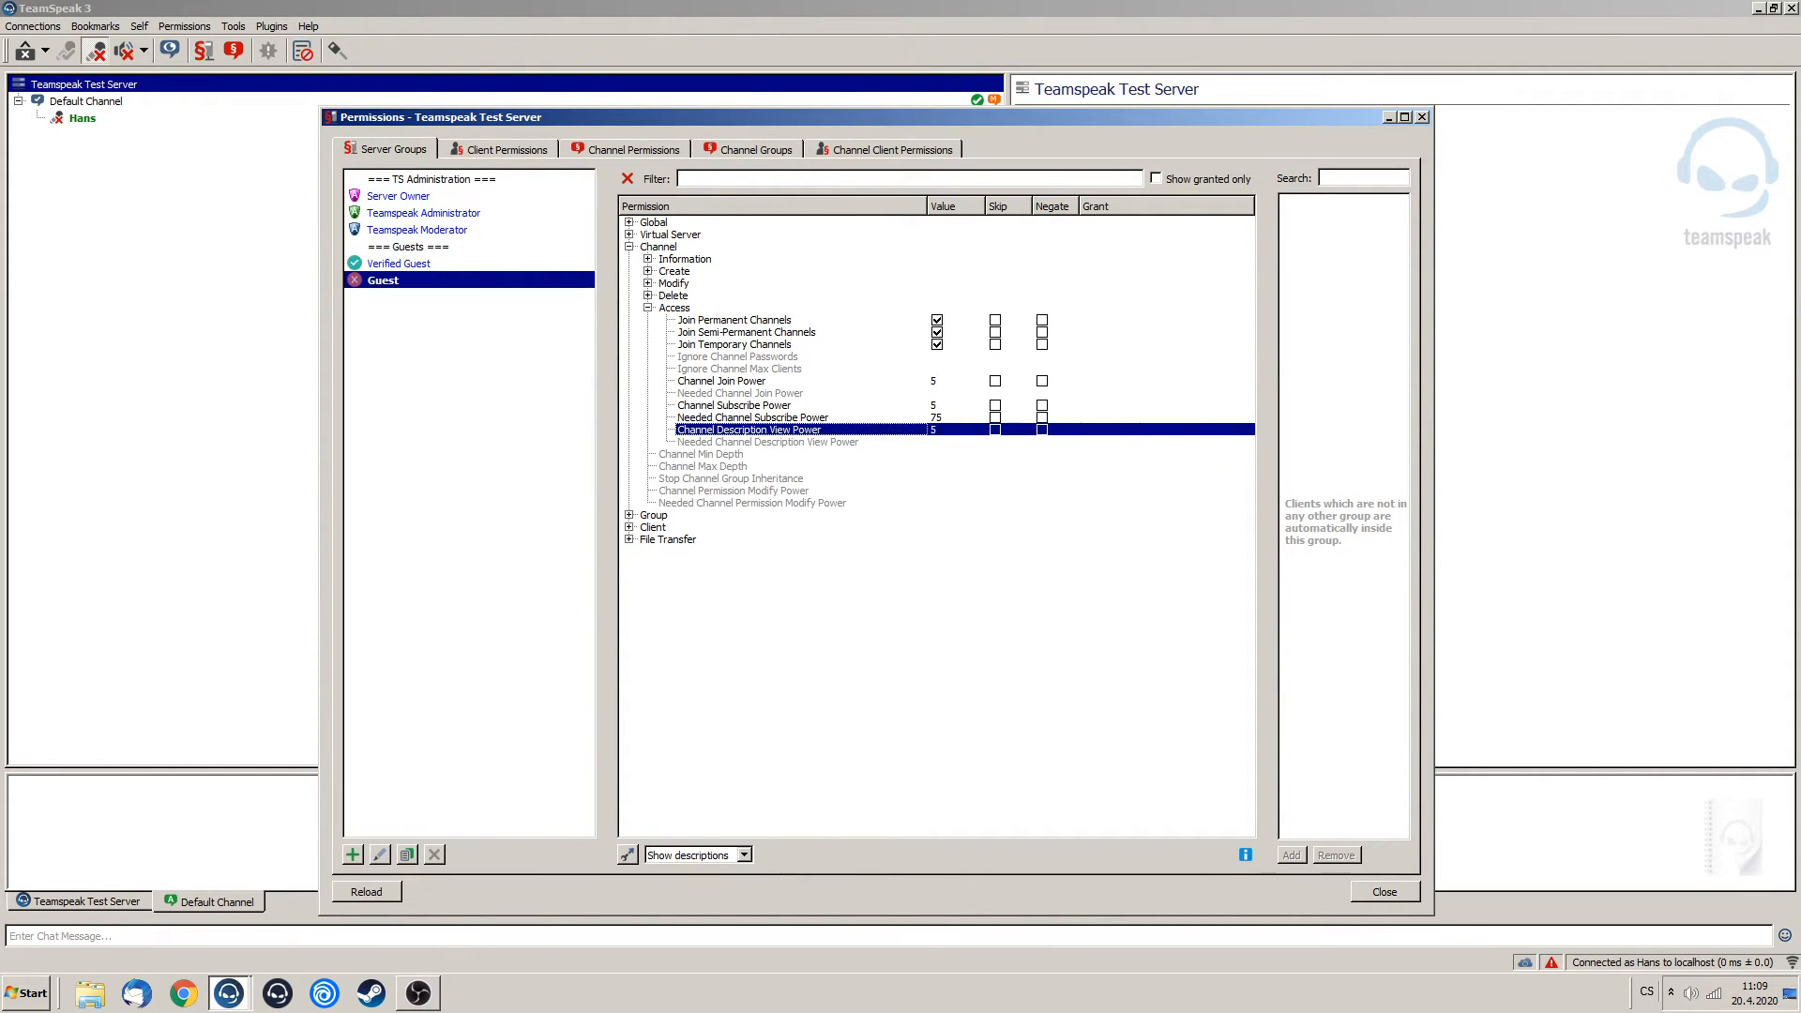
{"action": "right_click", "coordinate": [805, 425]}
{"action": "right_click", "coordinate": [782, 417]}
{"action": "left_click", "coordinate": [827, 425]}
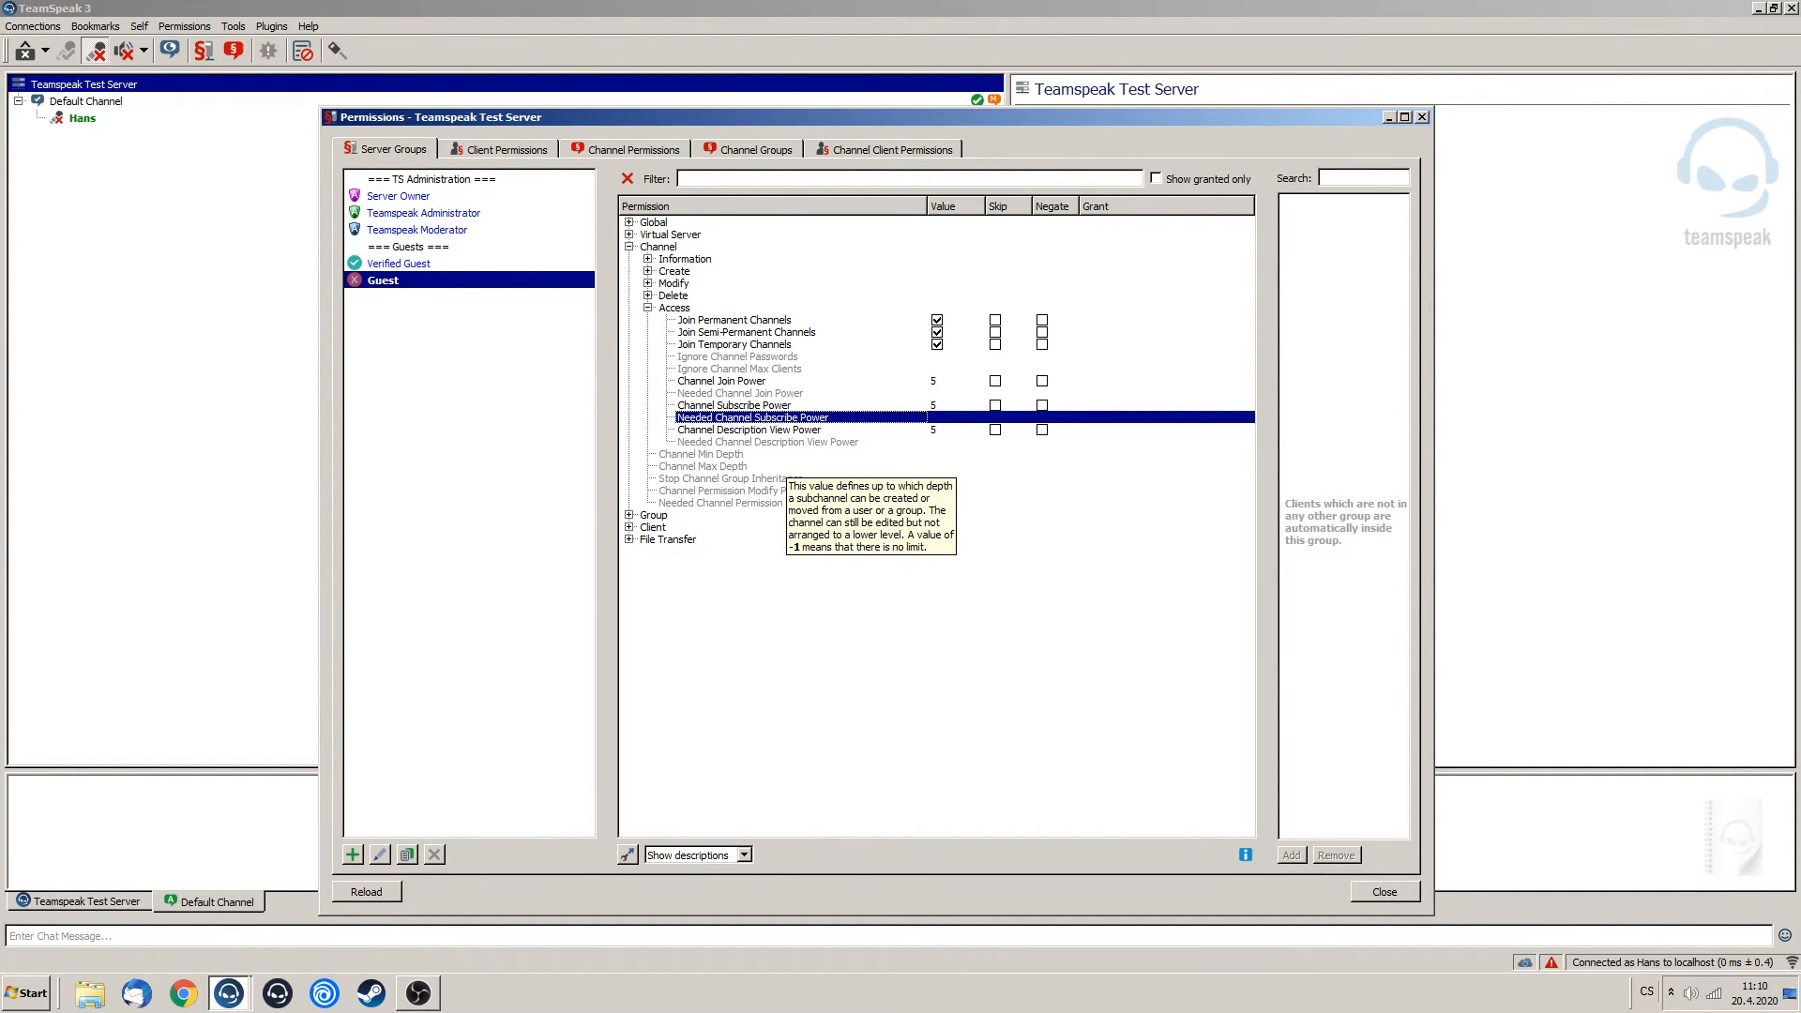
Set Needed Group Member Add Power and Needed Group Member Remove Power to 80 in Guest's Group Modify permissions.
{"action": "left_click", "coordinate": [649, 308]}
{"action": "left_click", "coordinate": [629, 246]}
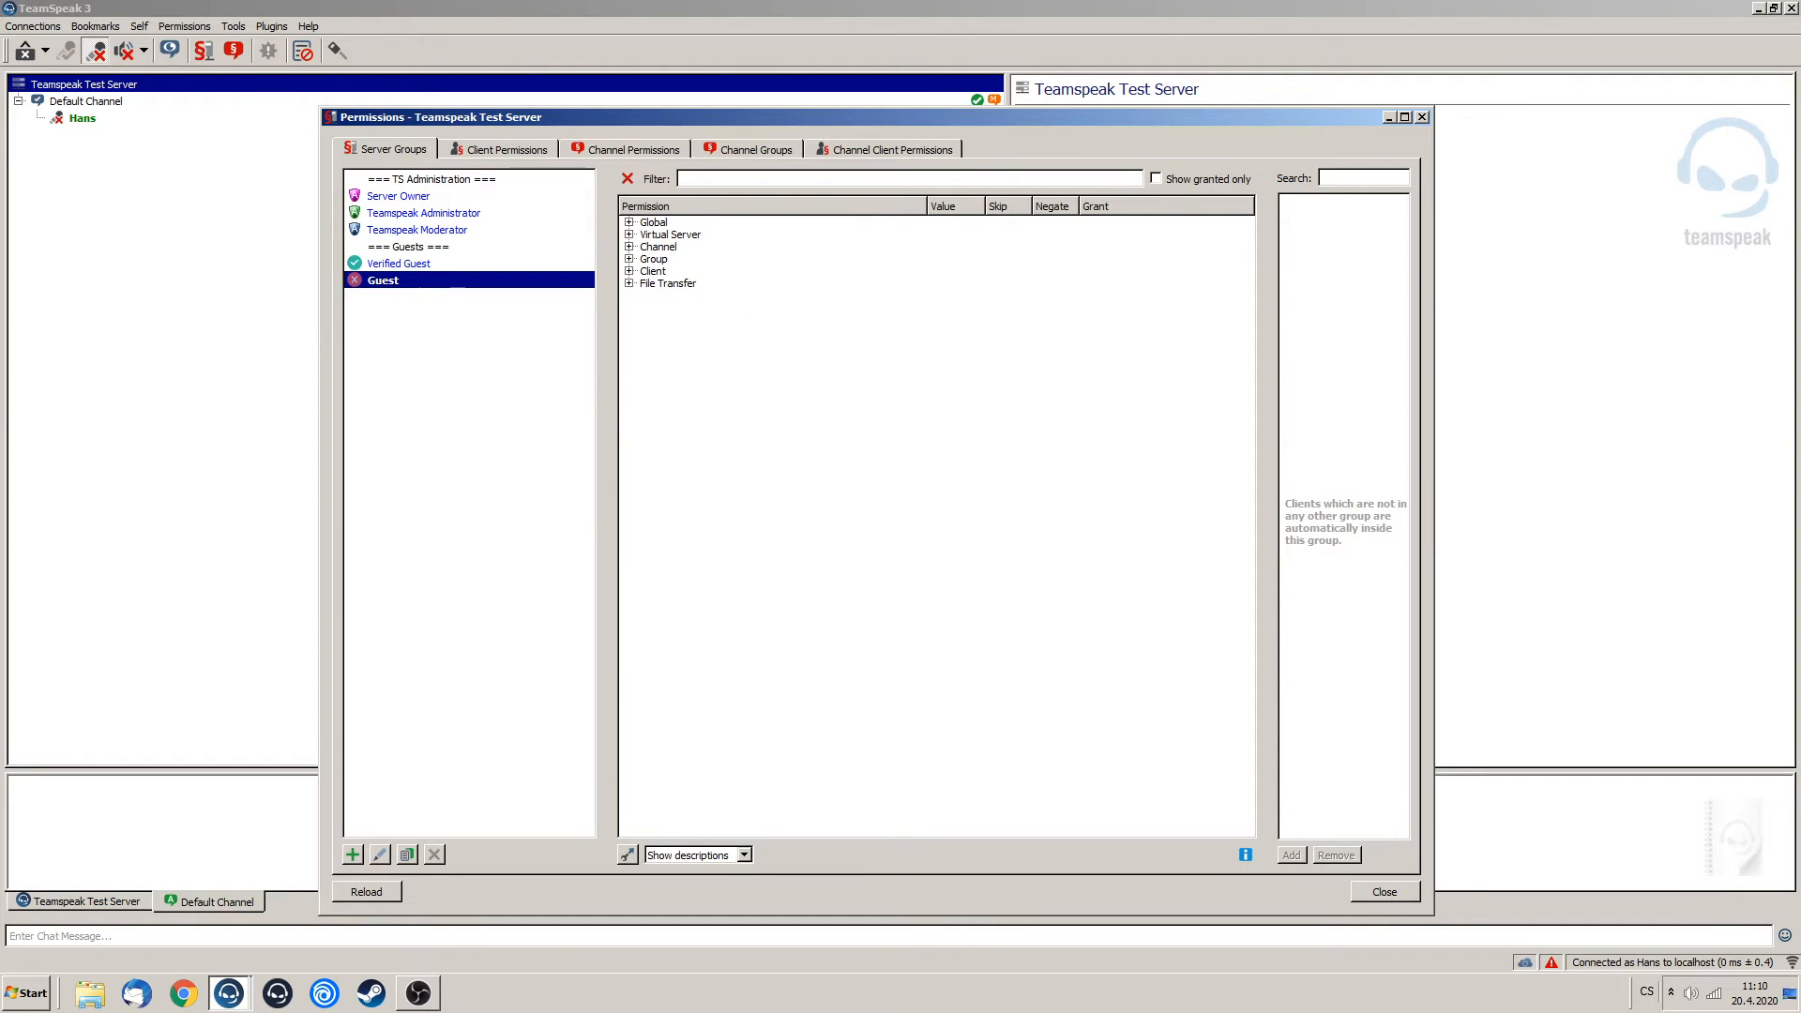
{"action": "left_click", "coordinate": [629, 259]}
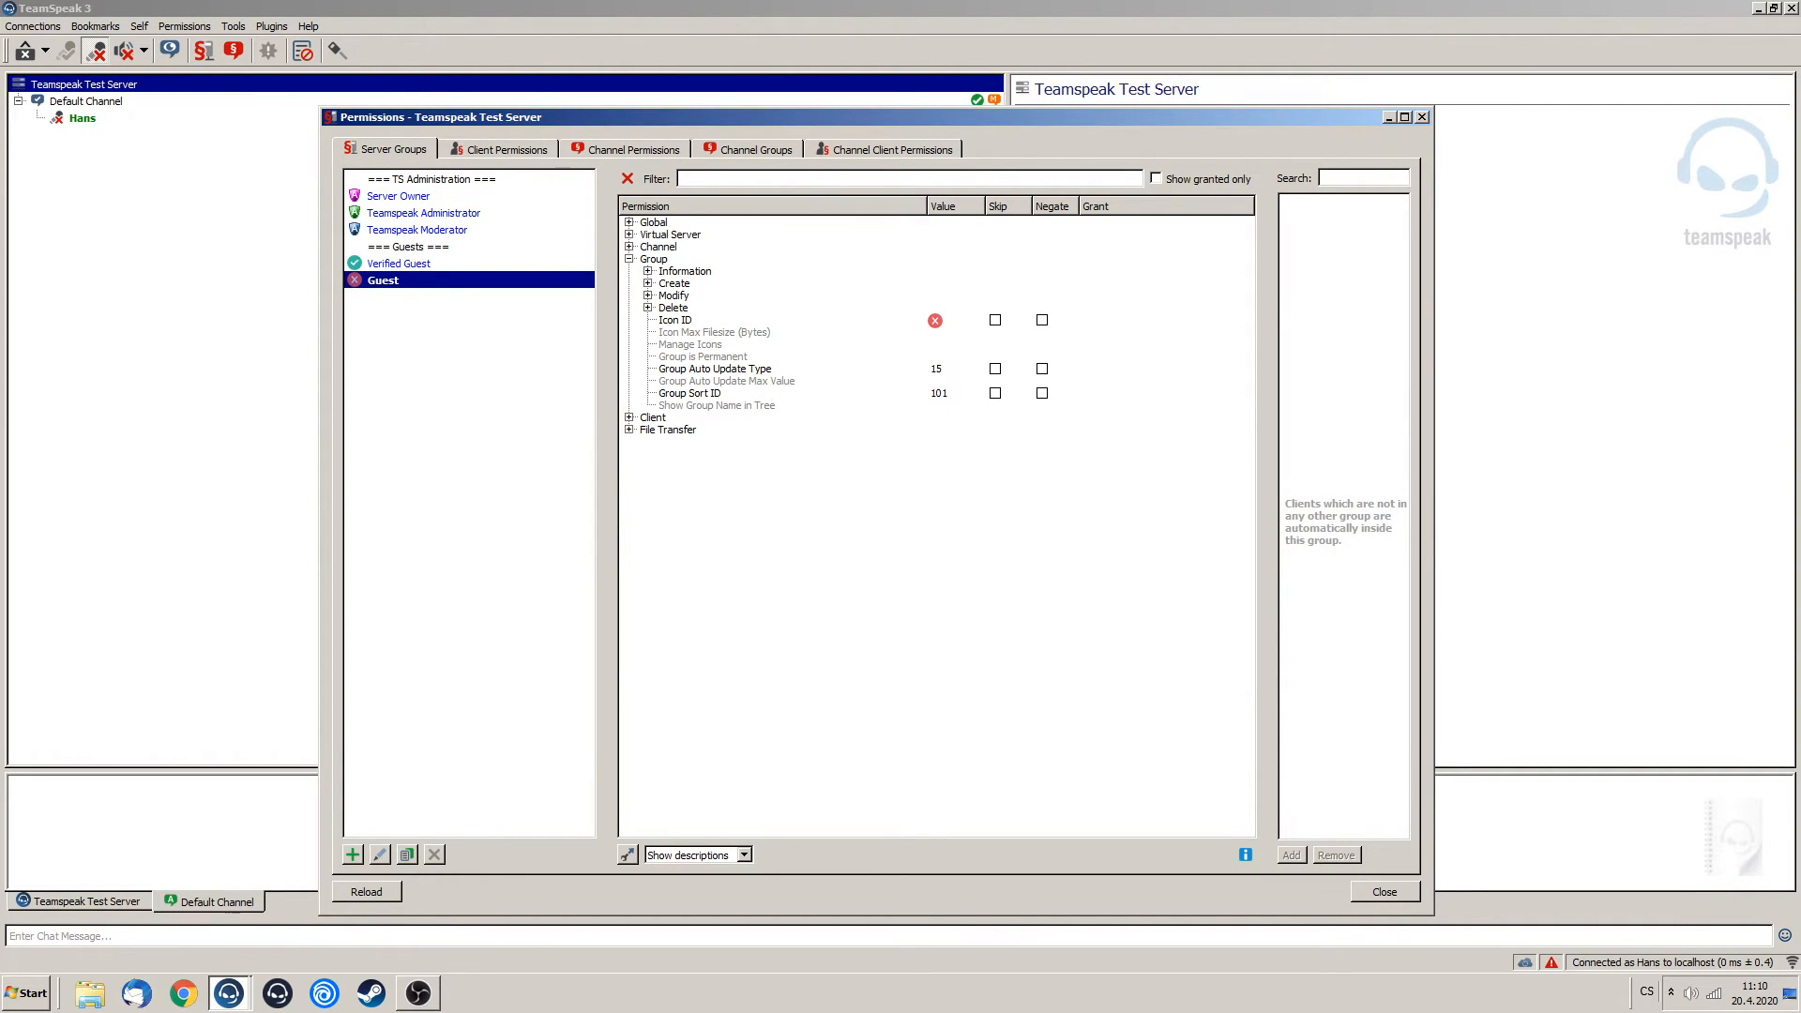
{"action": "left_click", "coordinate": [648, 295]}
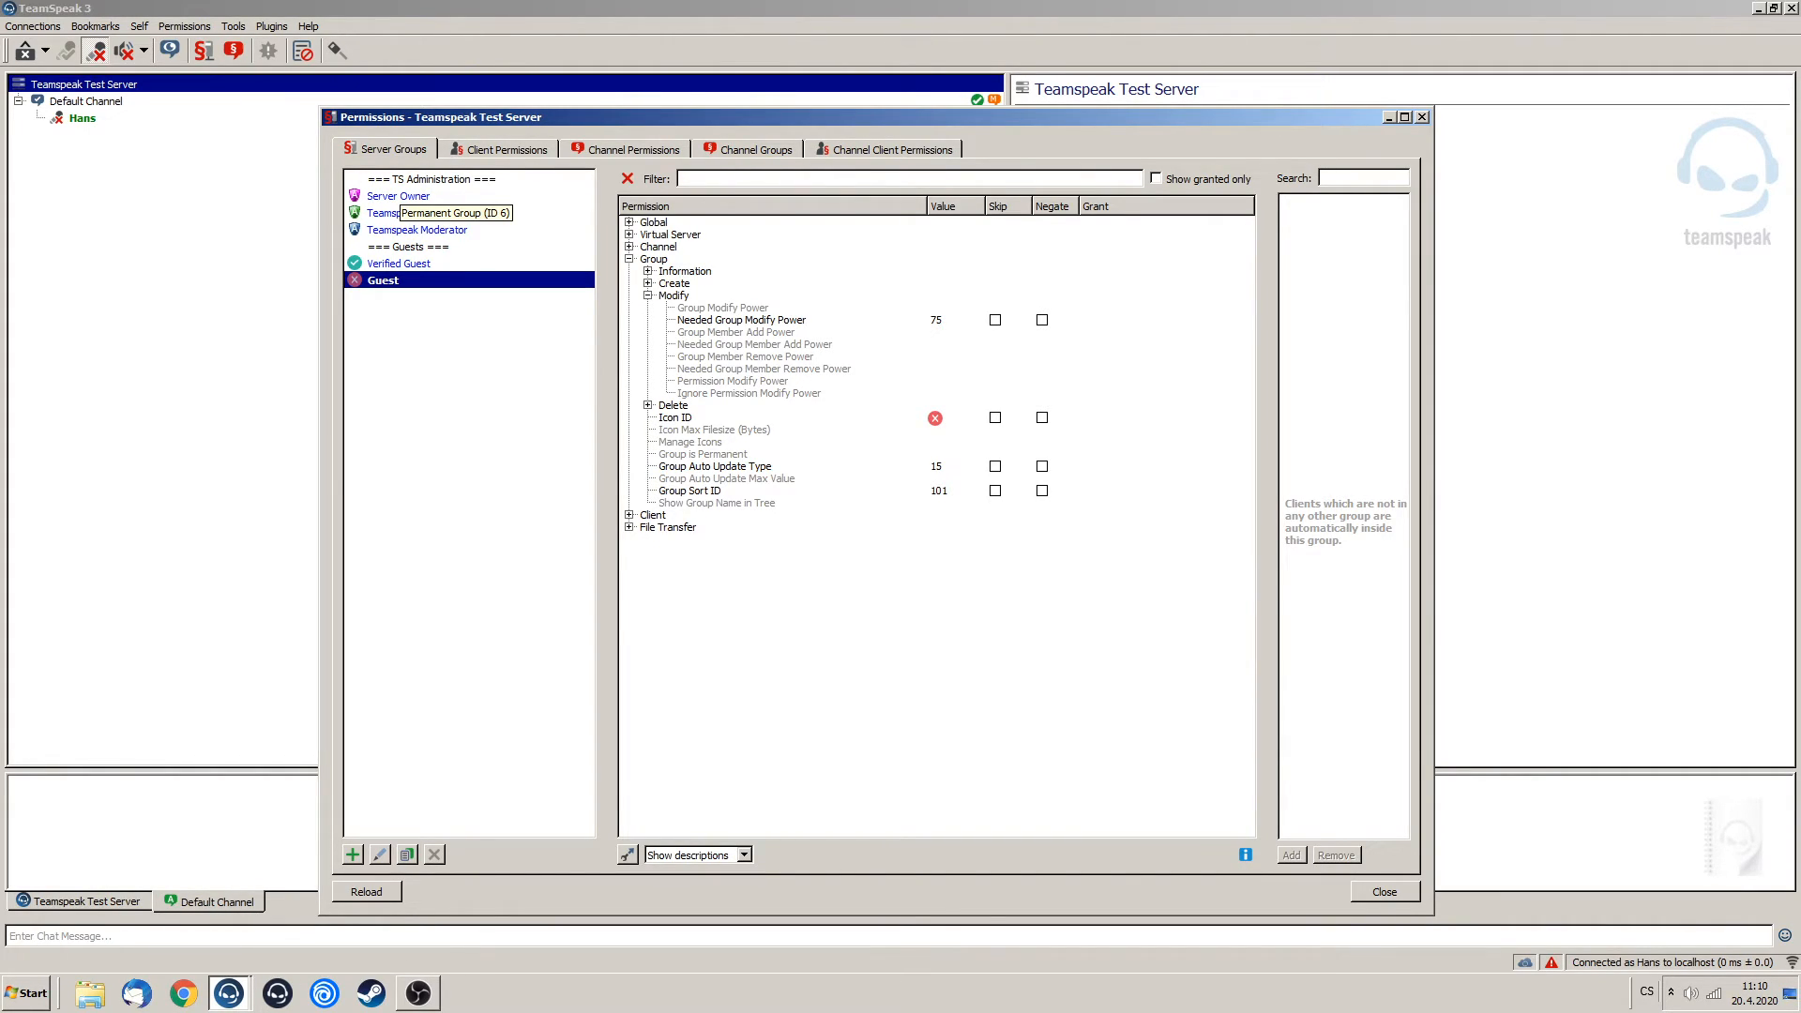
{"action": "double_click", "coordinate": [936, 344]}
{"action": "type", "text": "80"}
{"action": "double_click", "coordinate": [936, 369]}
{"action": "type", "text": "80"}
{"action": "key", "text": "Return"}
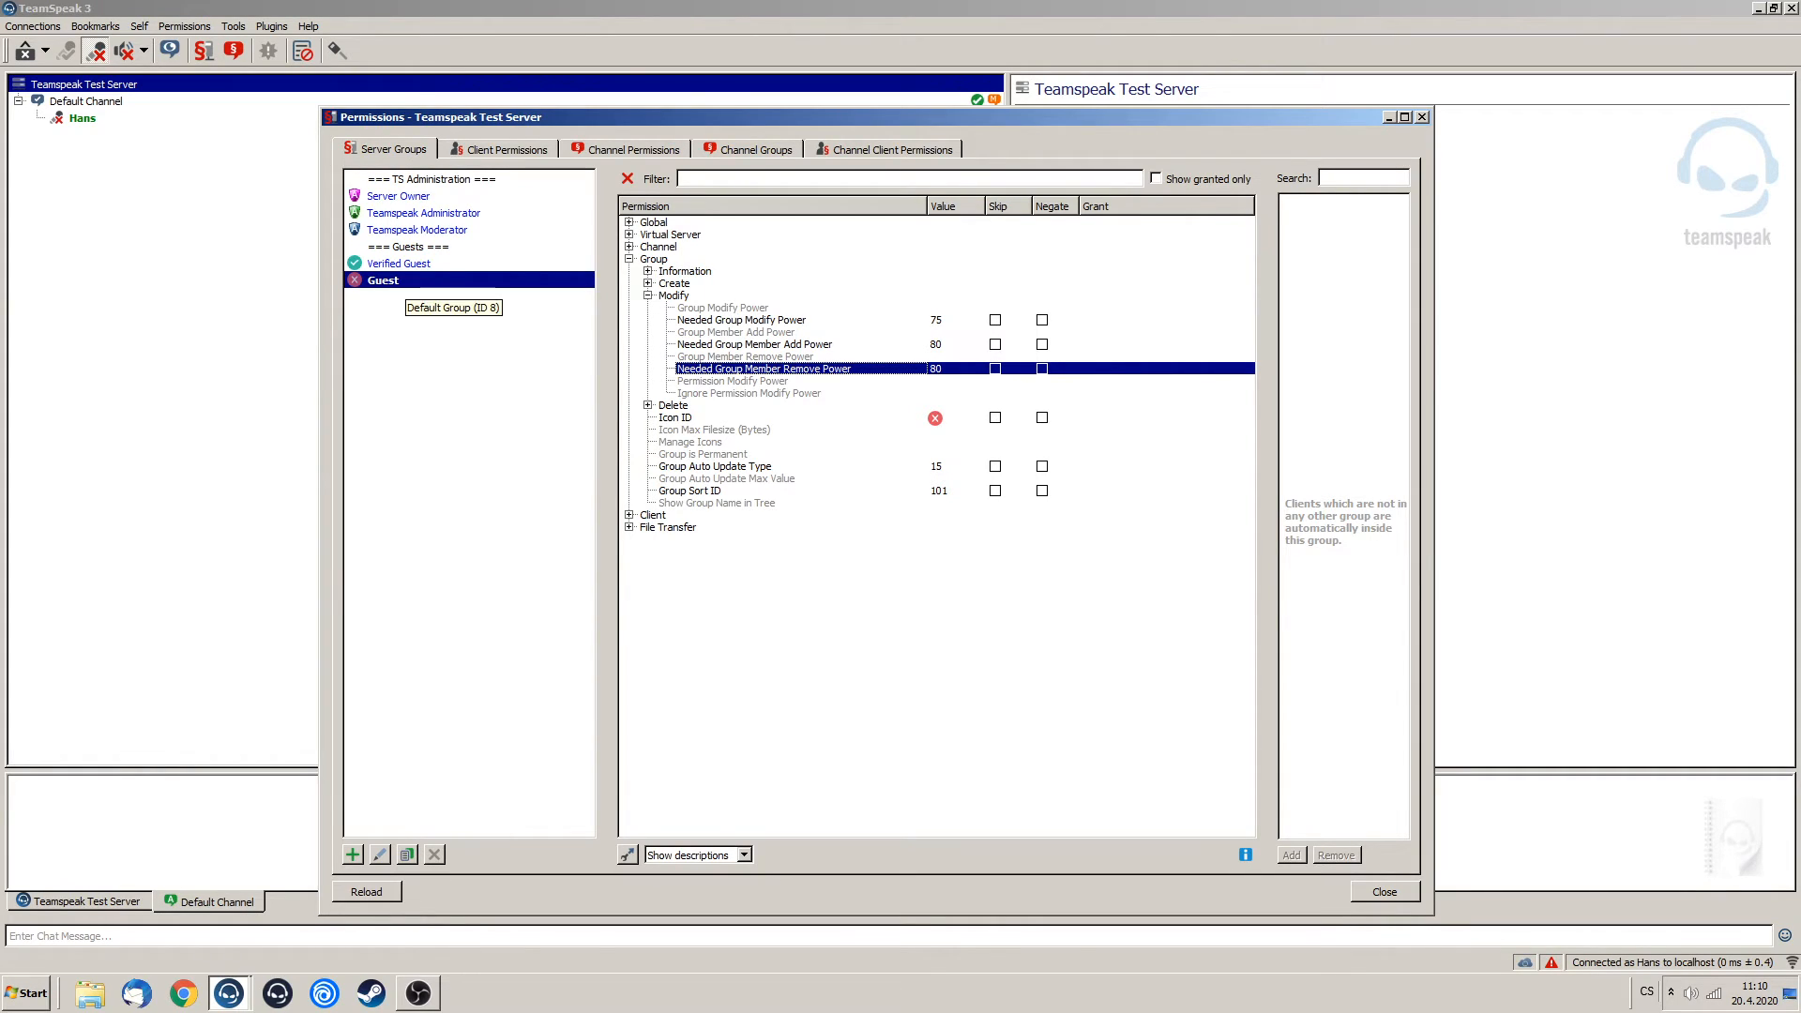
{"action": "left_click", "coordinate": [386, 263]}
{"action": "left_click", "coordinate": [386, 280]}
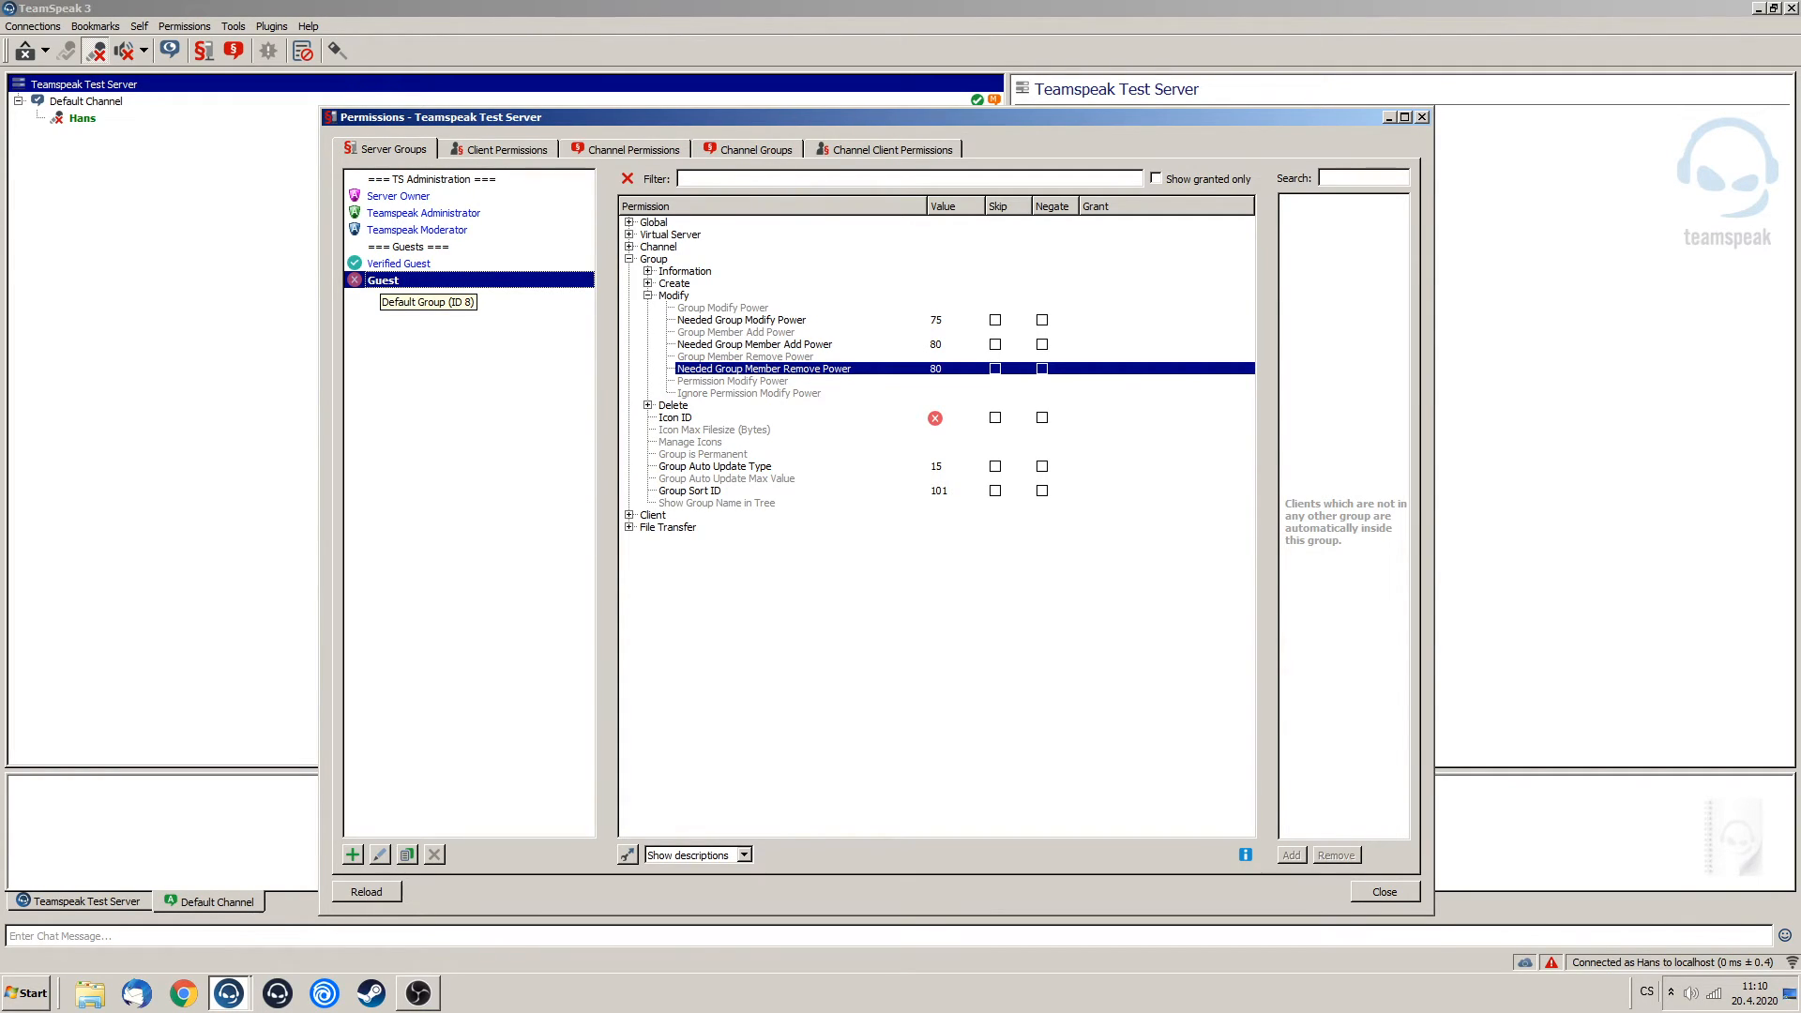
Set Needed Client Kick From Server Power and Needed Client Kick from Channel Power to 20 in Guest's Client Admin permissions.
{"action": "left_click", "coordinate": [648, 296]}
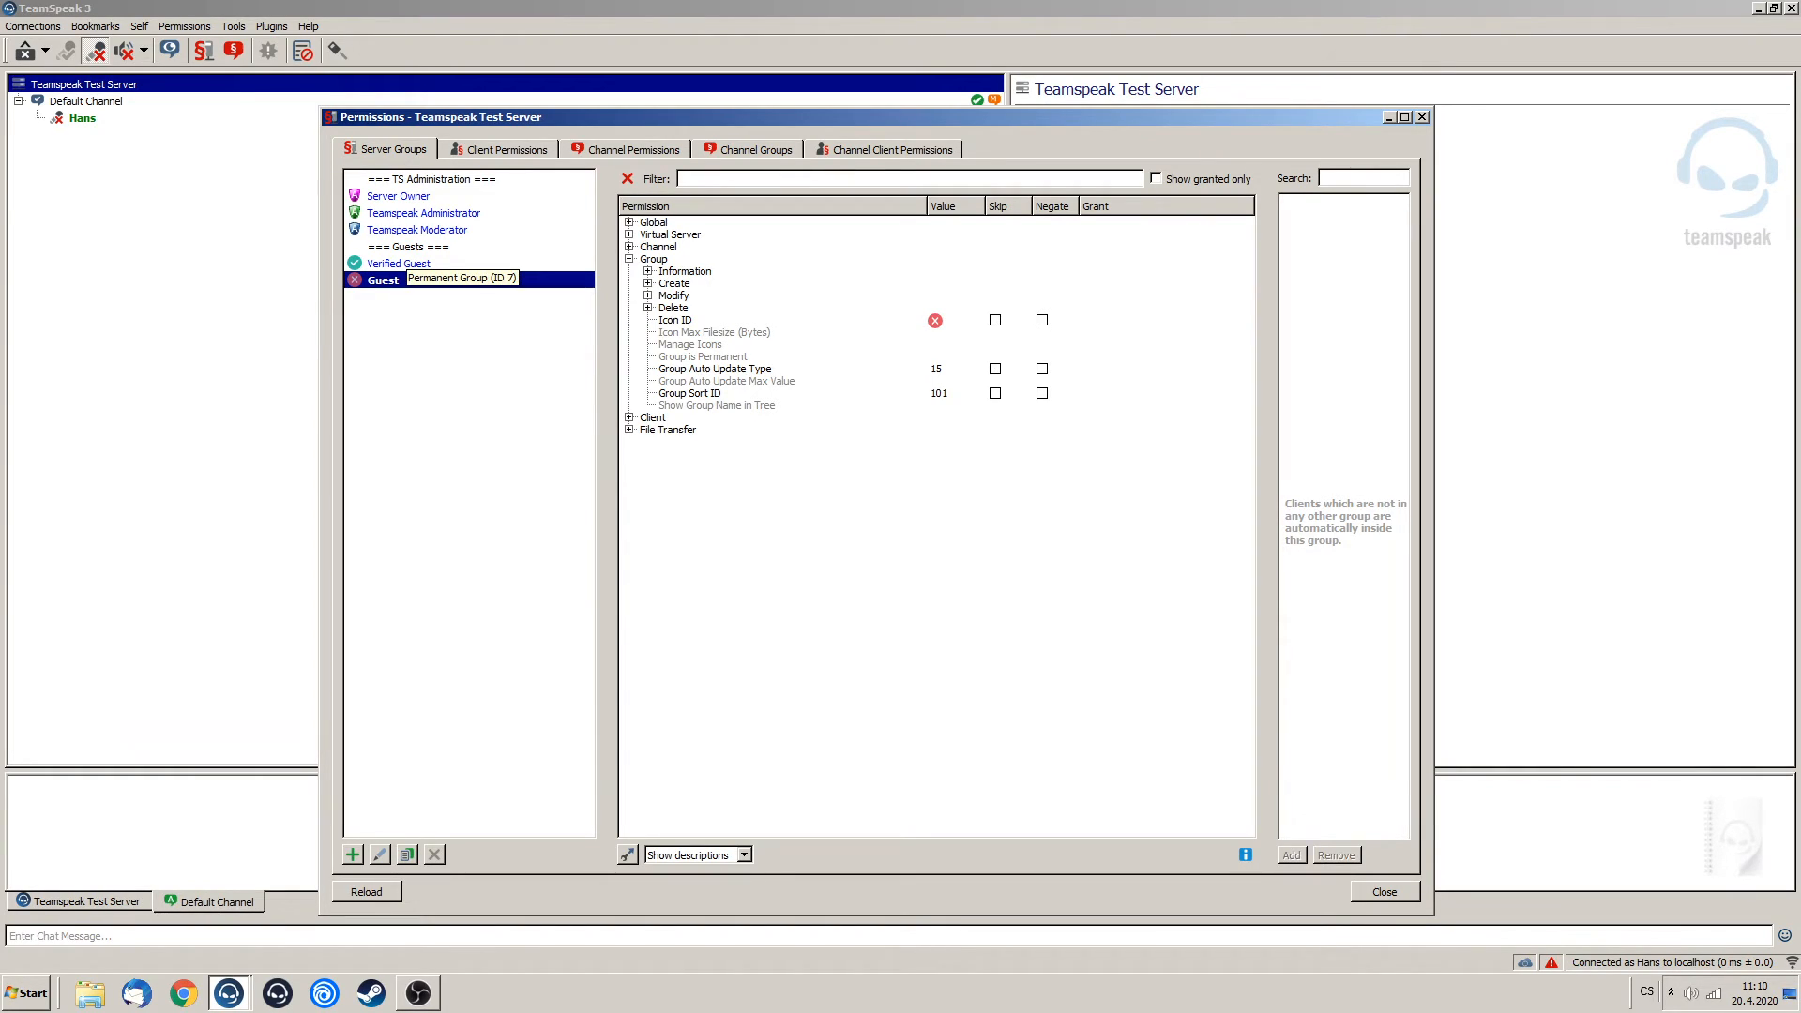
{"action": "left_click", "coordinate": [630, 258]}
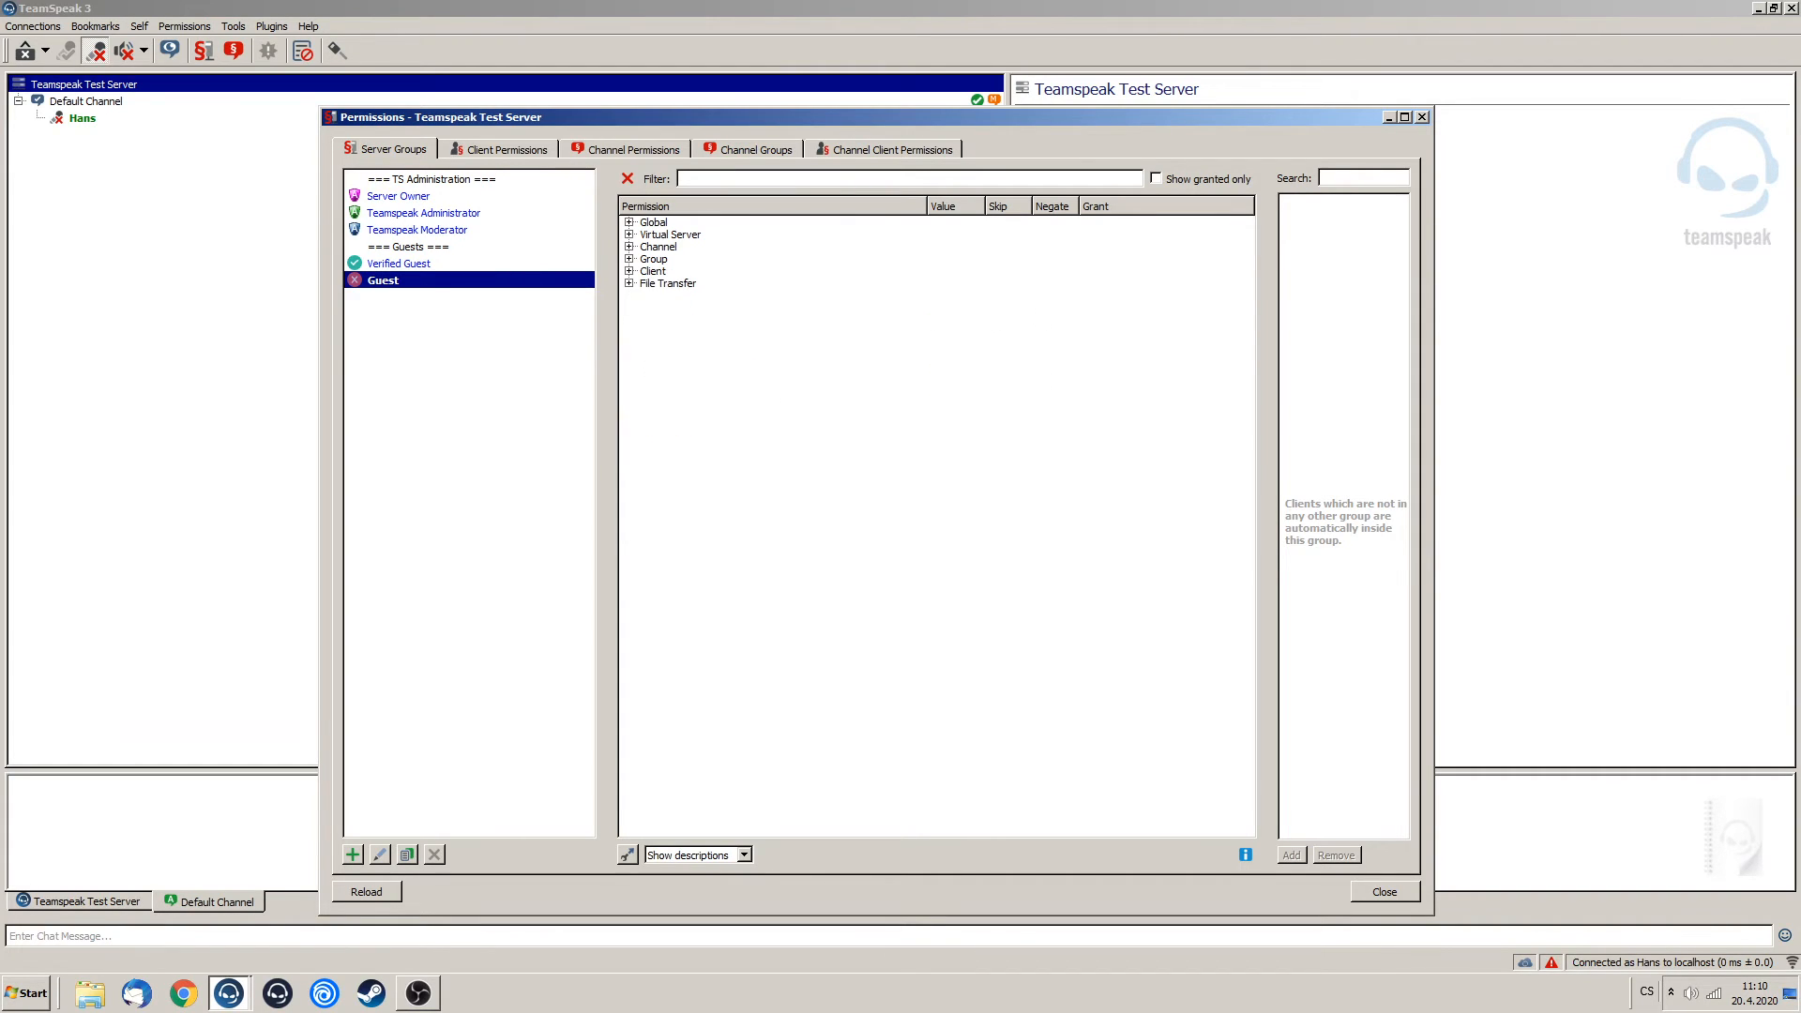
{"action": "left_click", "coordinate": [629, 271]}
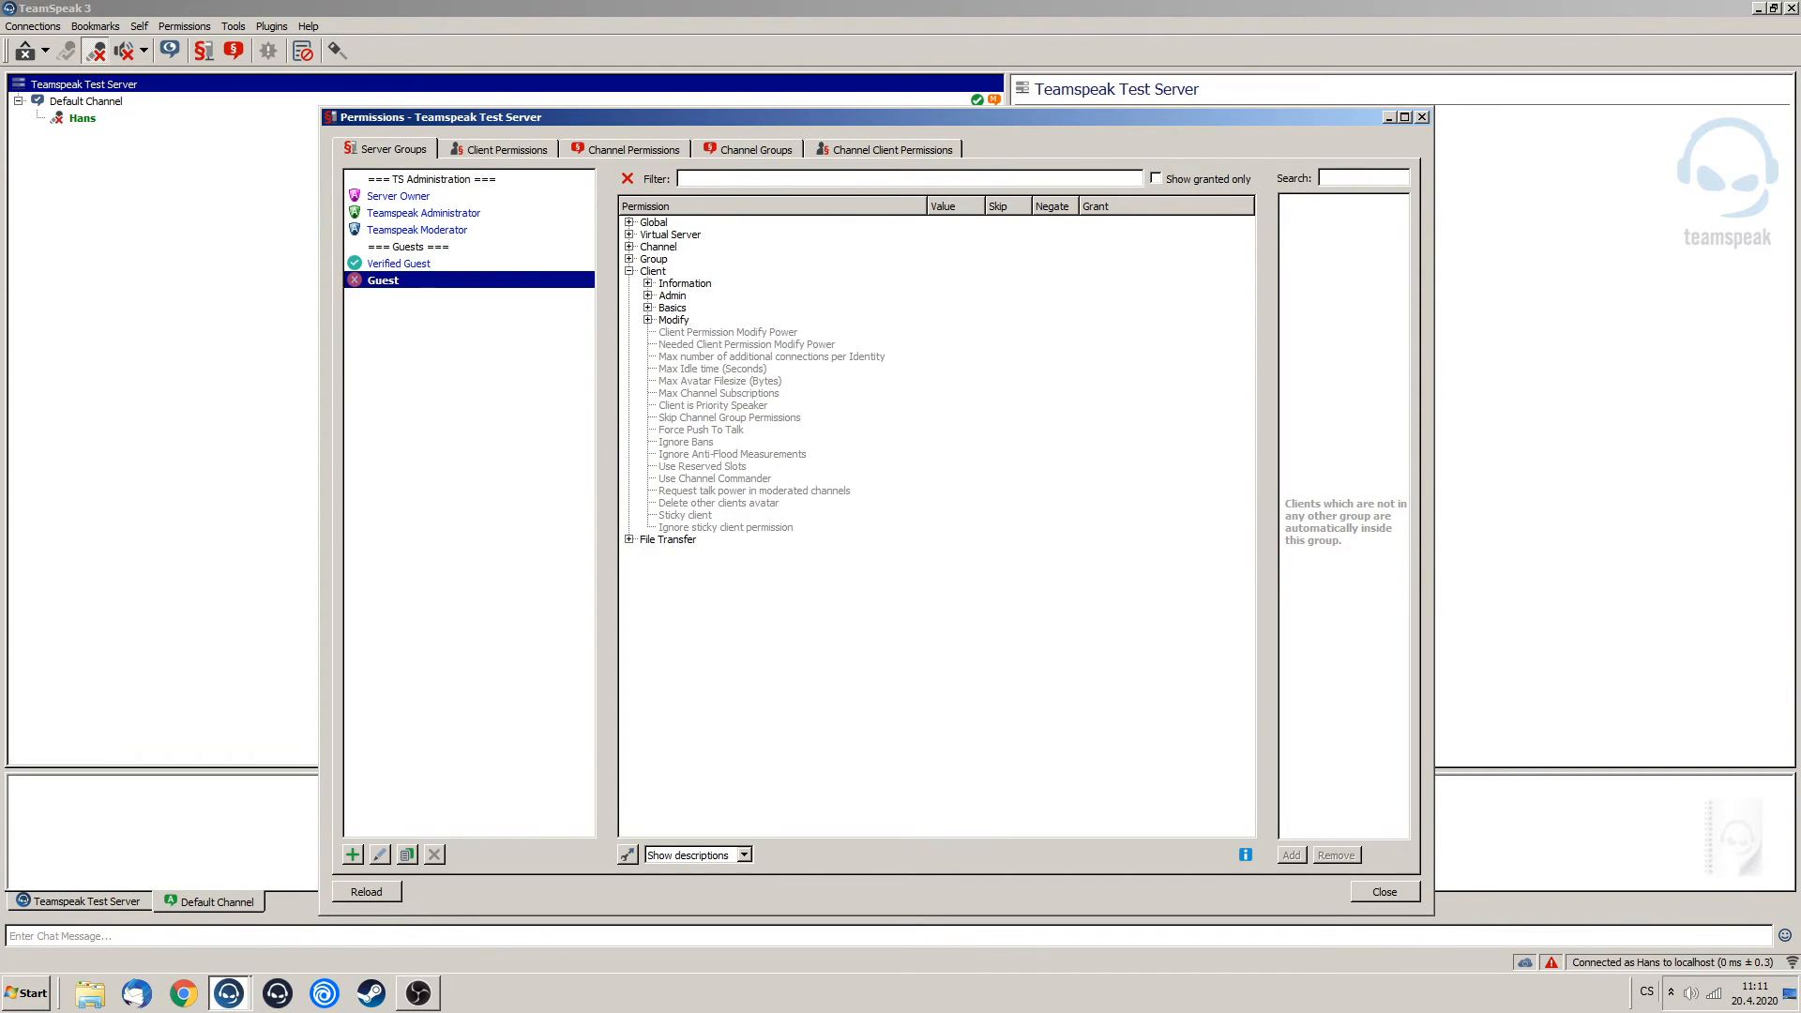
{"action": "left_click", "coordinate": [647, 296]}
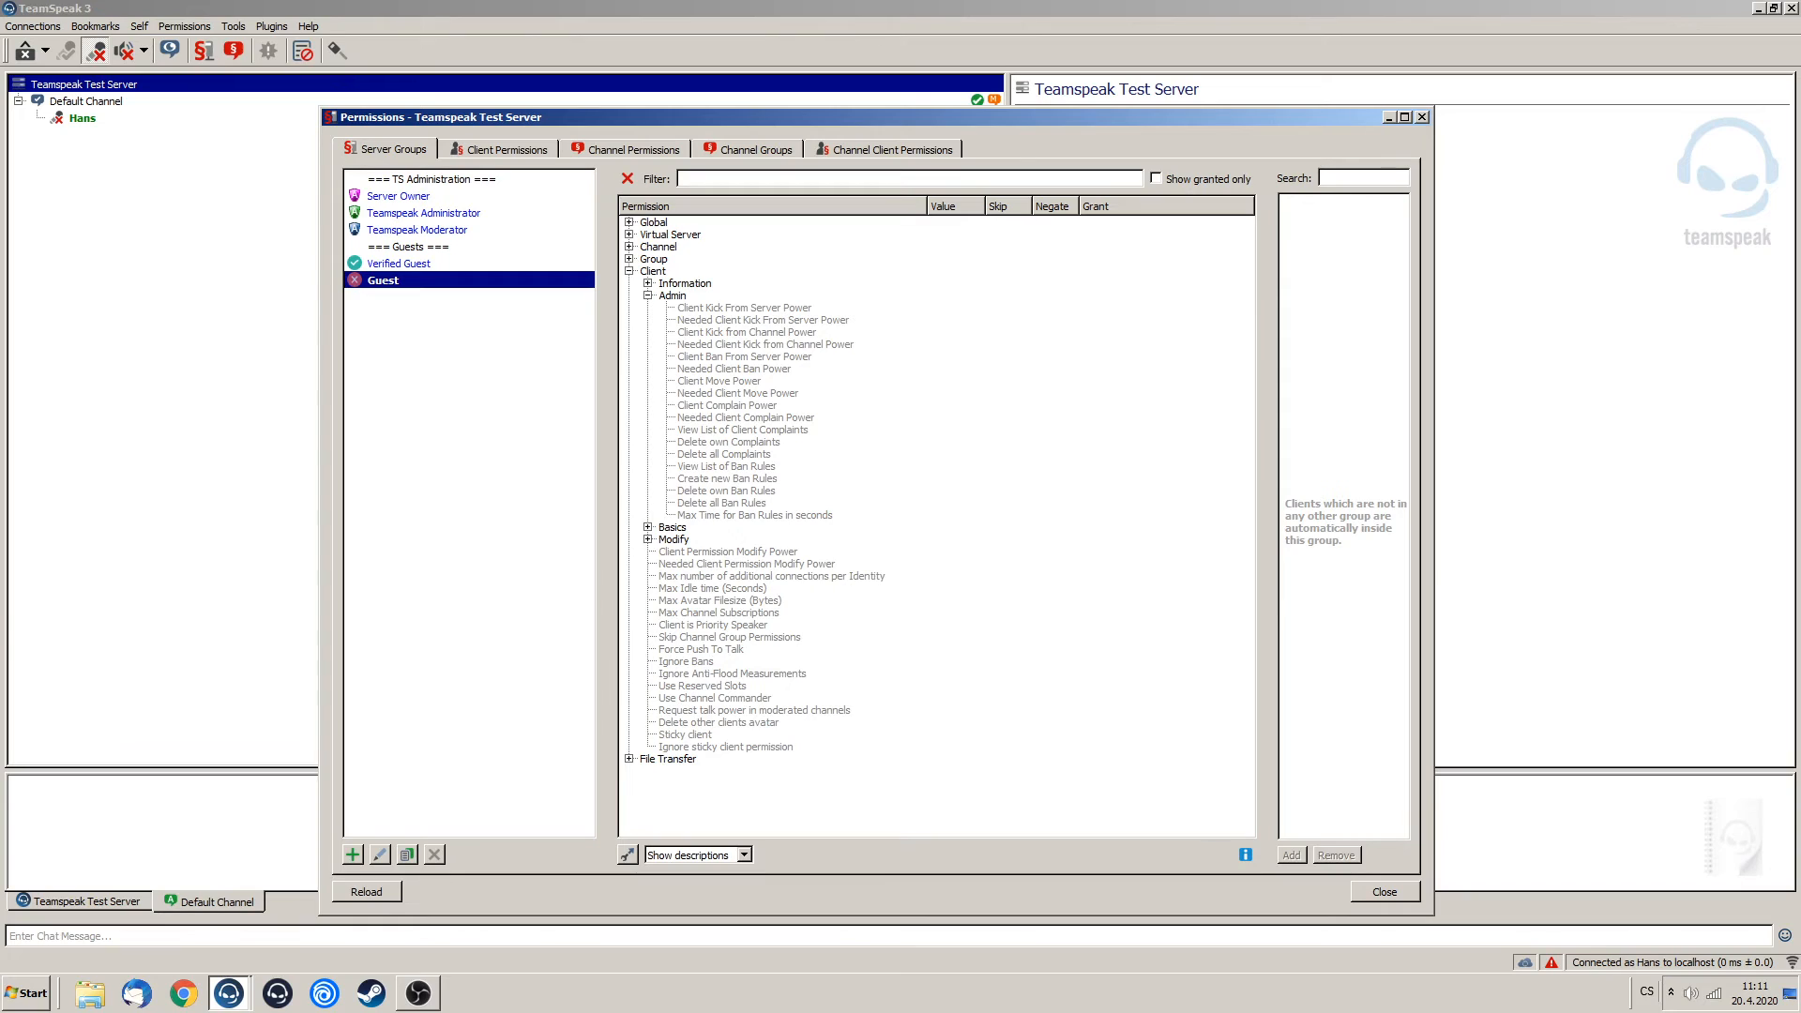
{"action": "double_click", "coordinate": [938, 320]}
{"action": "type", "text": "20"}
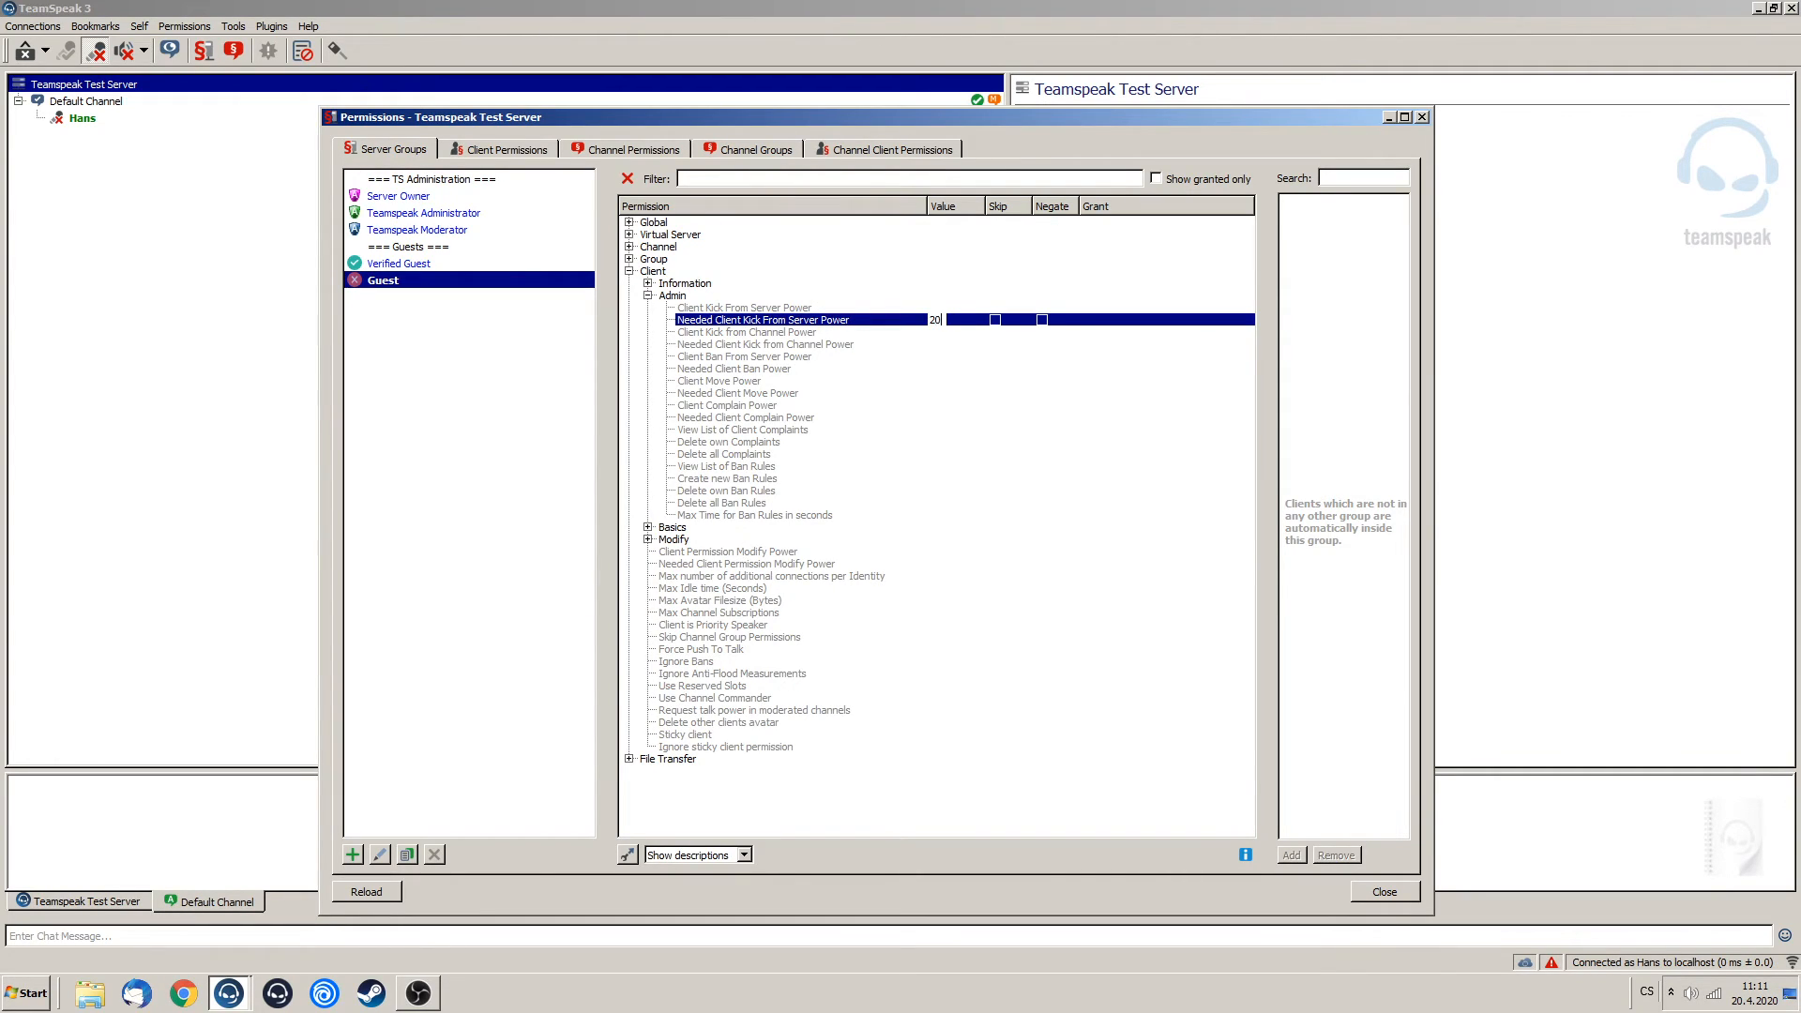
{"action": "double_click", "coordinate": [938, 344]}
{"action": "type", "text": "20"}
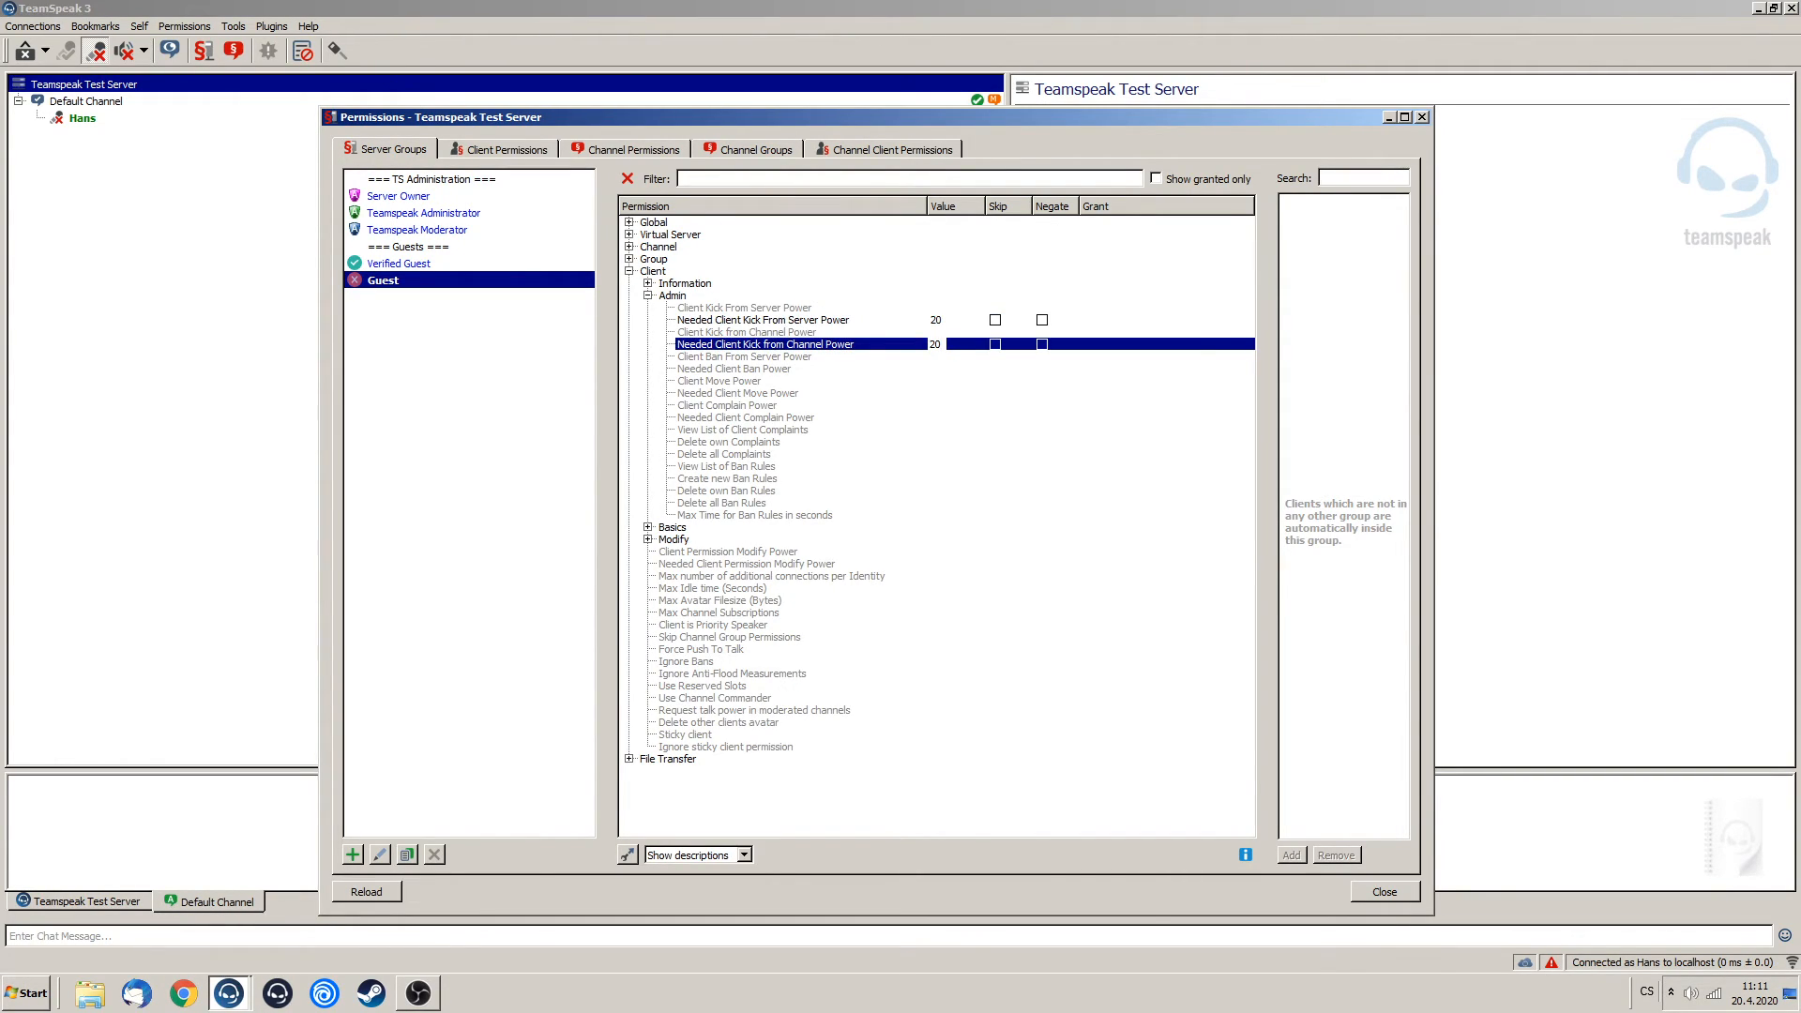
{"action": "left_click", "coordinate": [954, 356]}
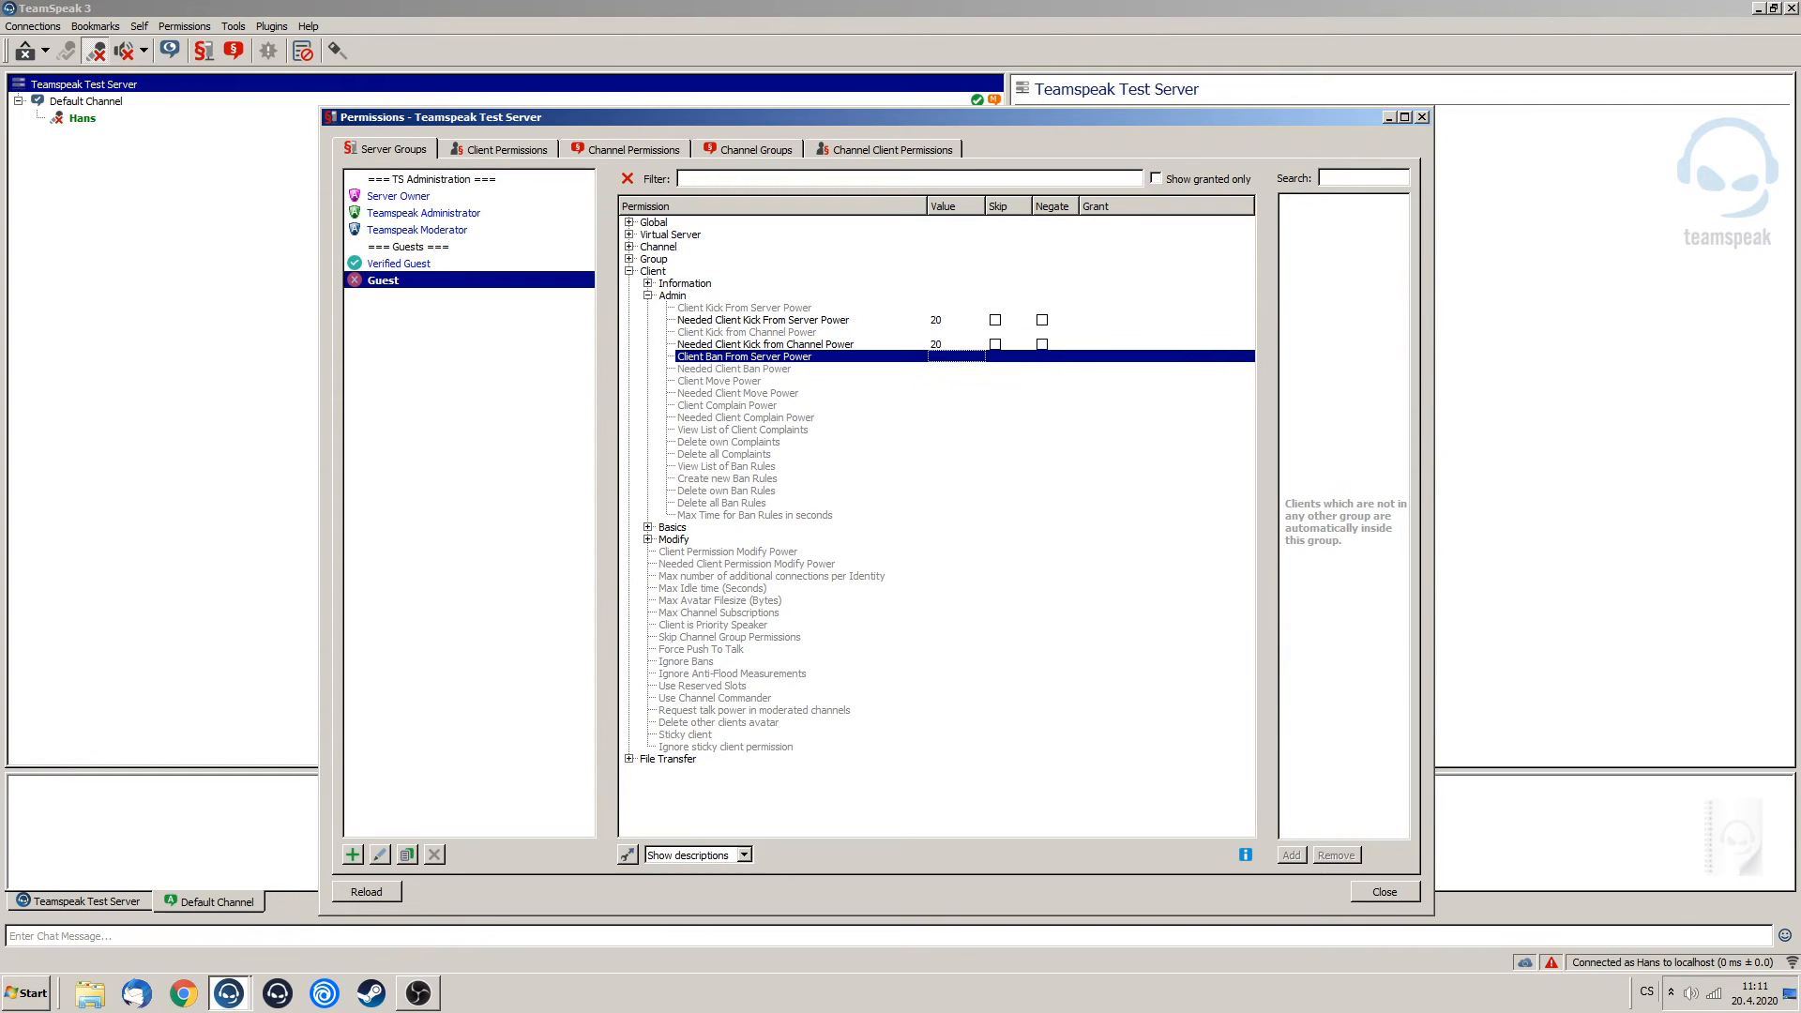
Set Guest's Needed Client Move Power to 10.
{"action": "left_click", "coordinate": [953, 381]}
{"action": "double_click", "coordinate": [953, 393]}
{"action": "type", "text": "10"}
{"action": "left_click", "coordinate": [954, 381]}
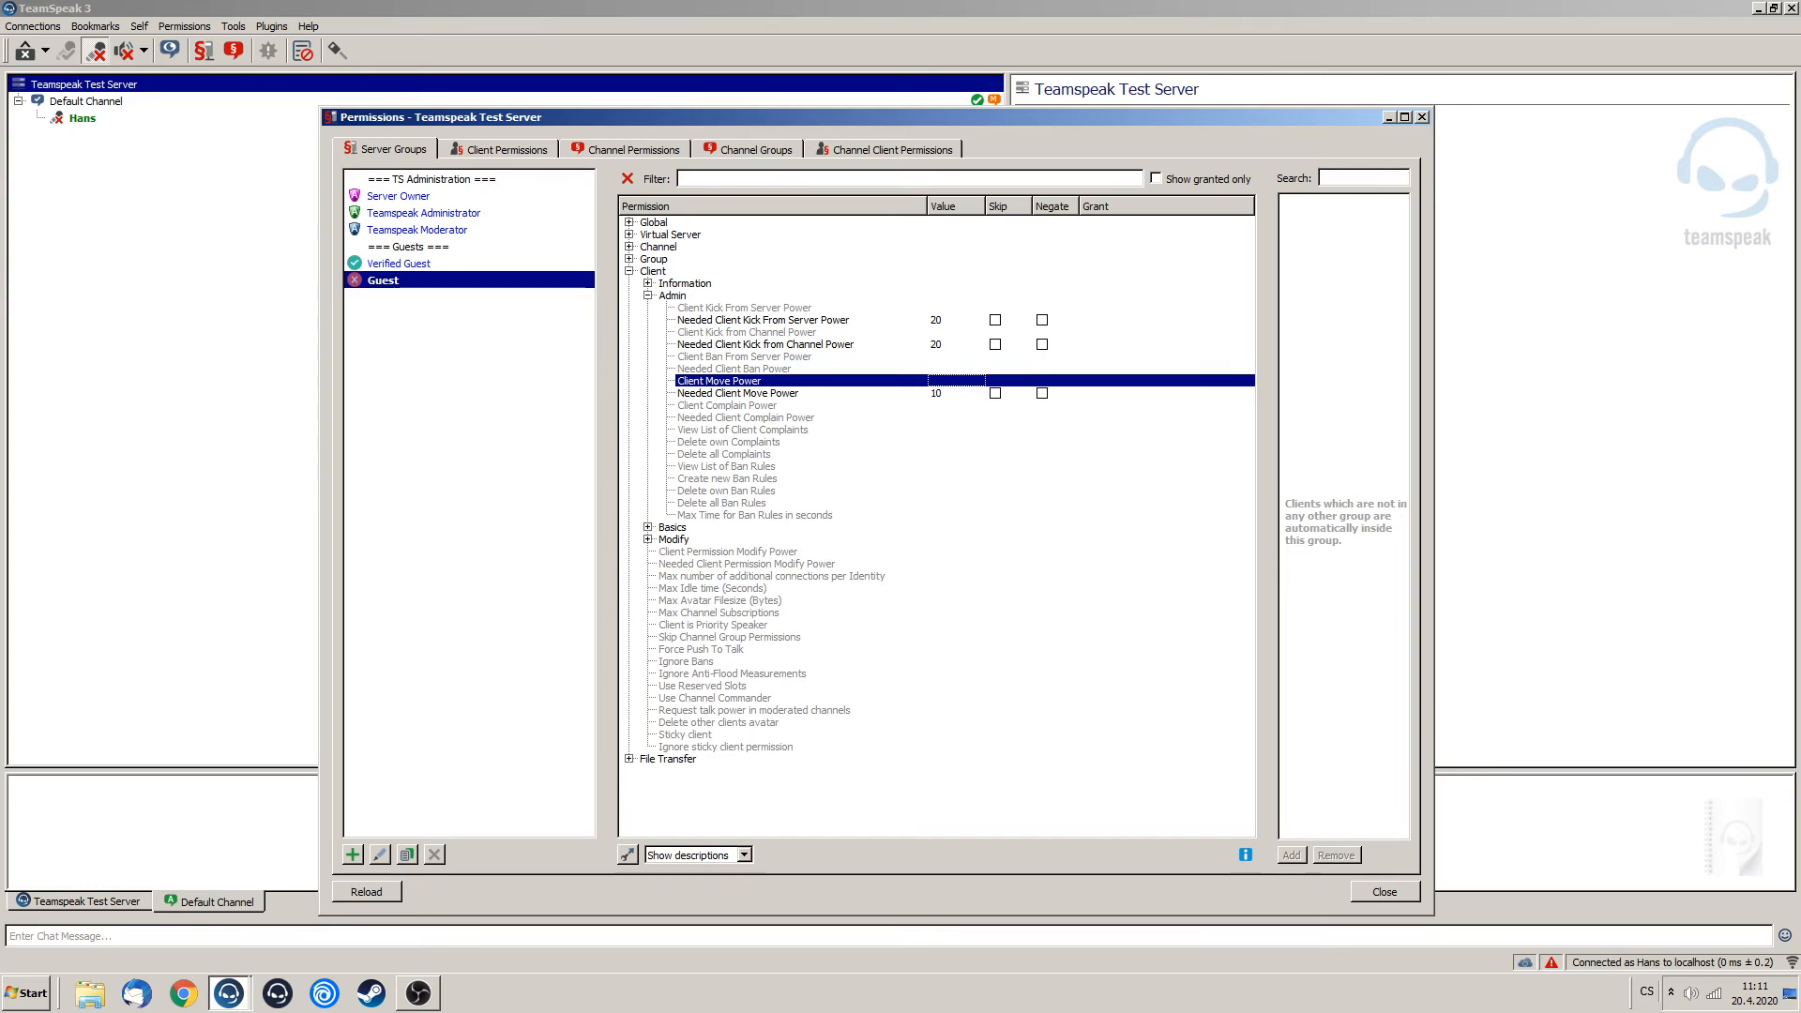
In the Client Basics permissions, enter 20 as Guest's Private Textmessage Power and correct it to 5.
{"action": "left_click", "coordinate": [647, 296]}
{"action": "left_click", "coordinate": [647, 307]}
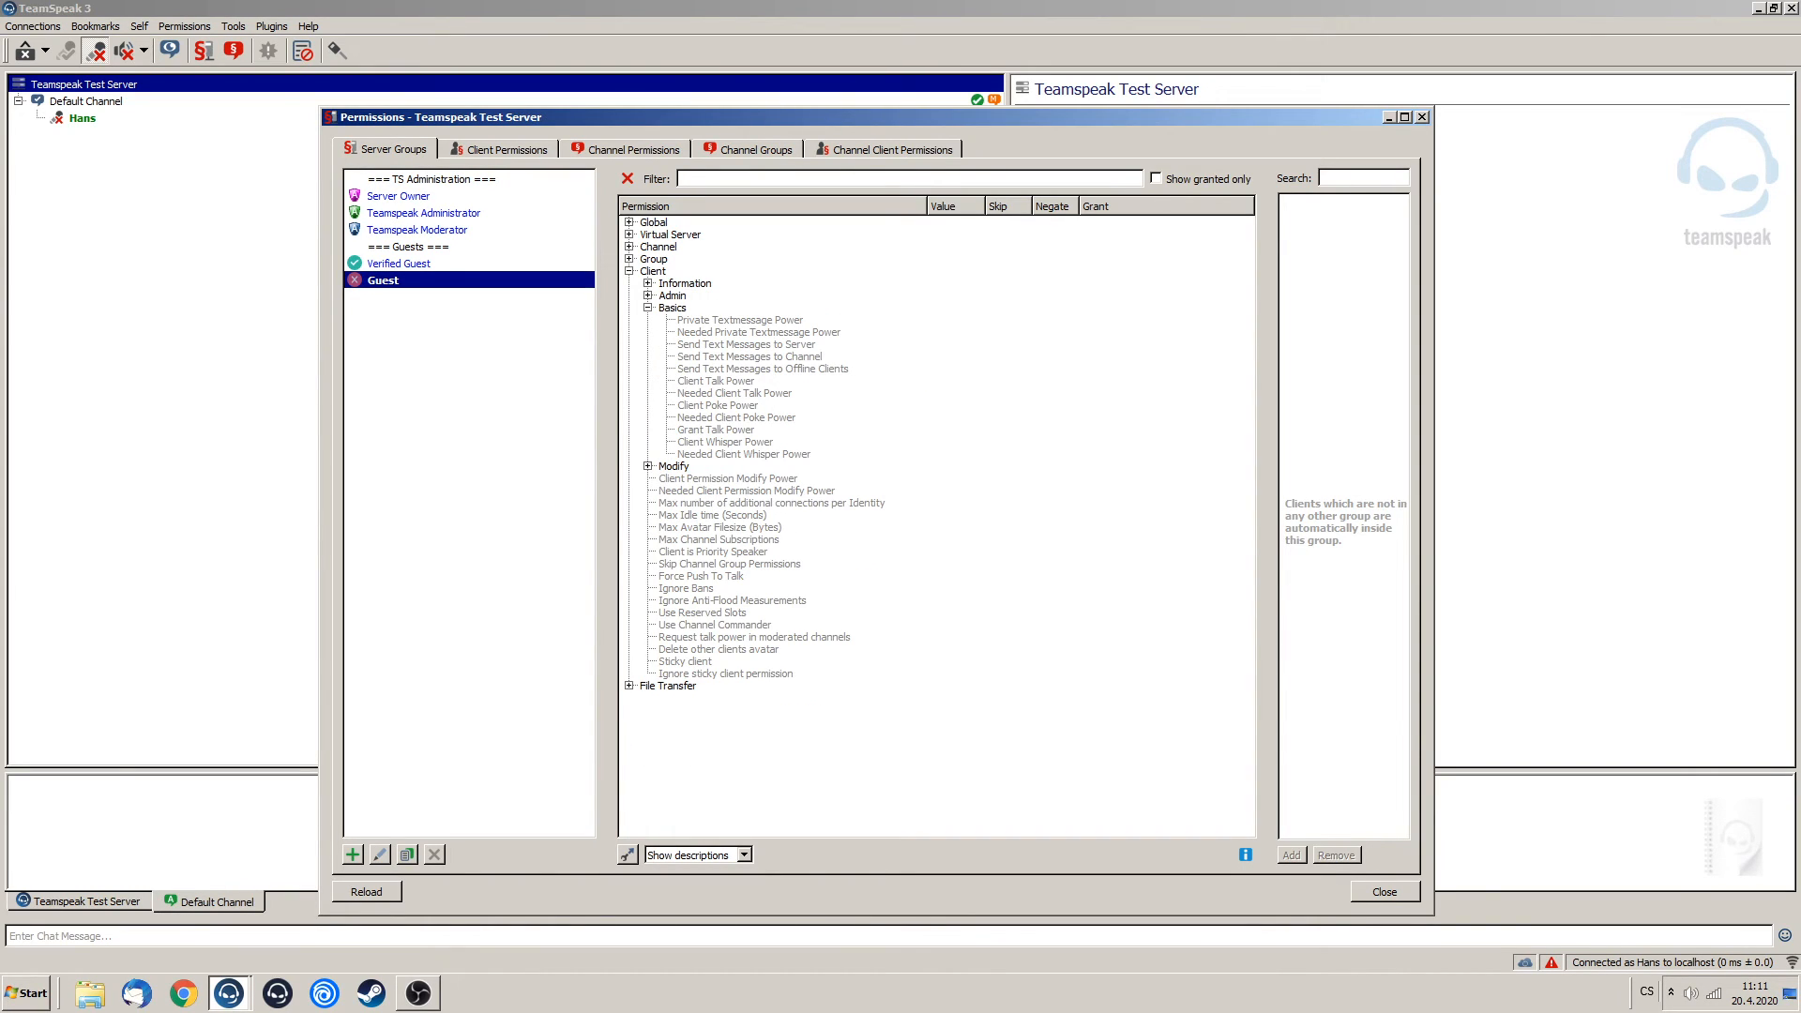
{"action": "left_click", "coordinate": [740, 320]}
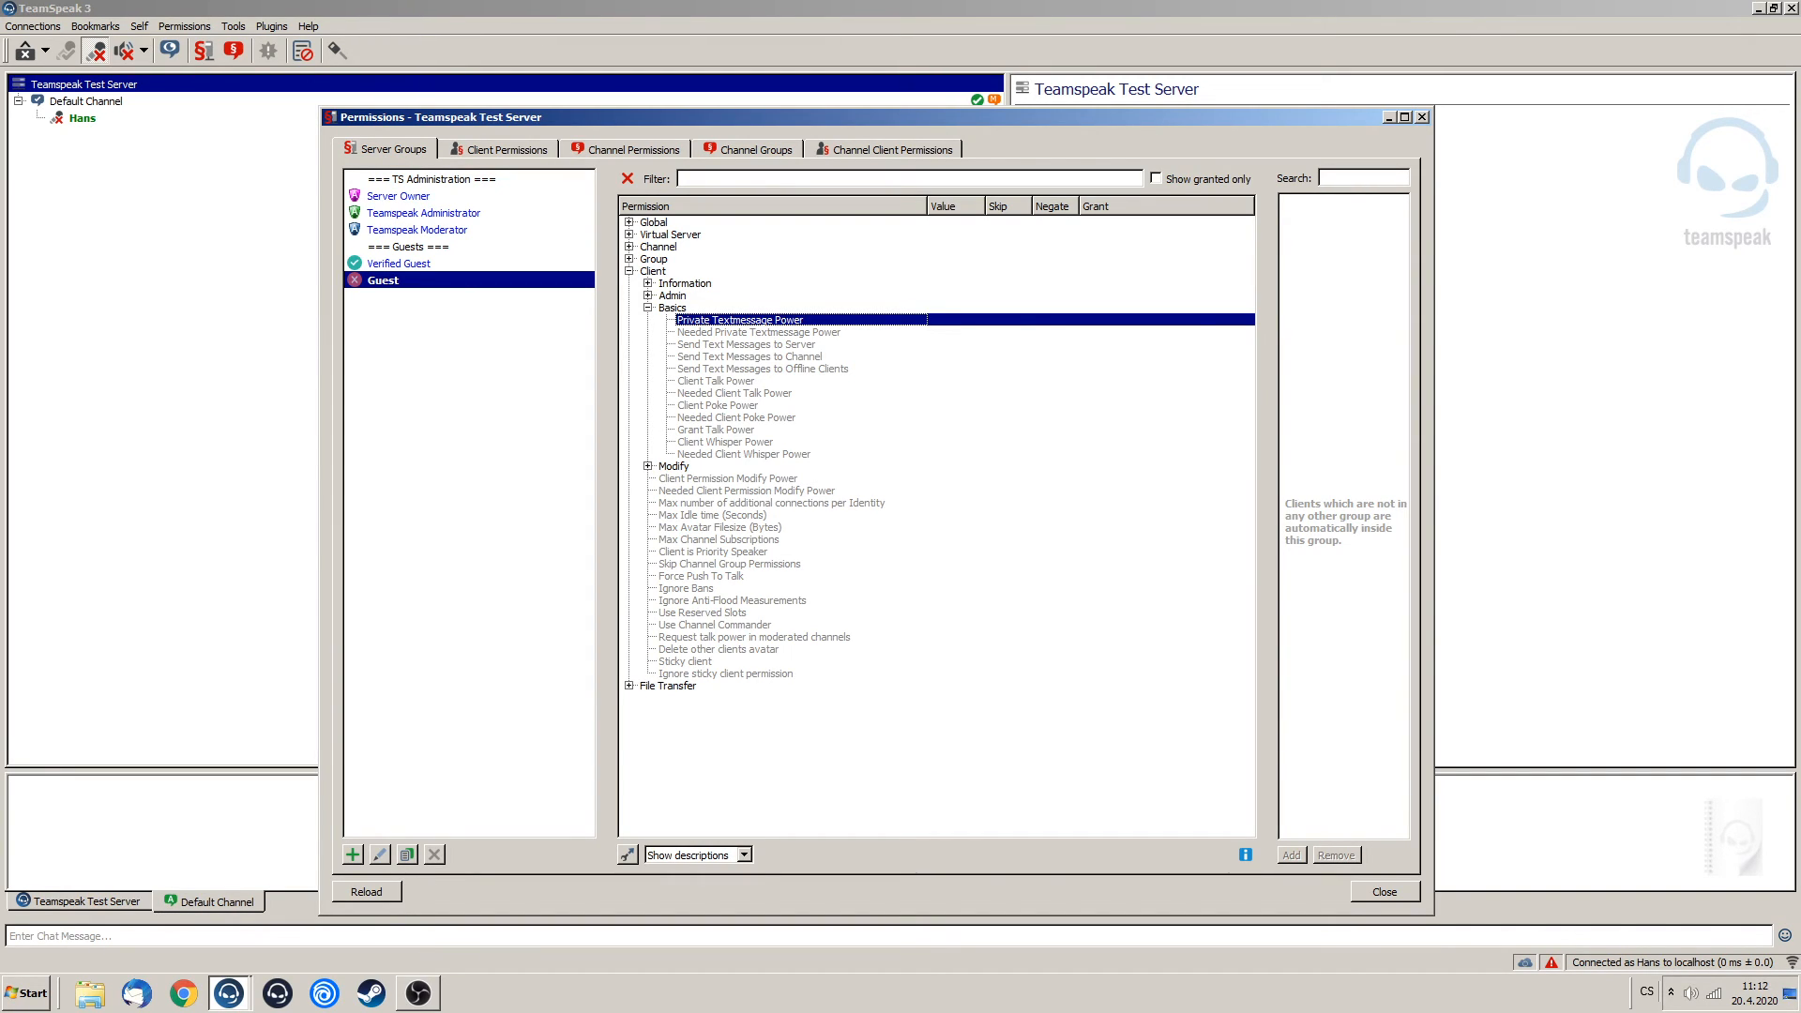
{"action": "double_click", "coordinate": [751, 320]}
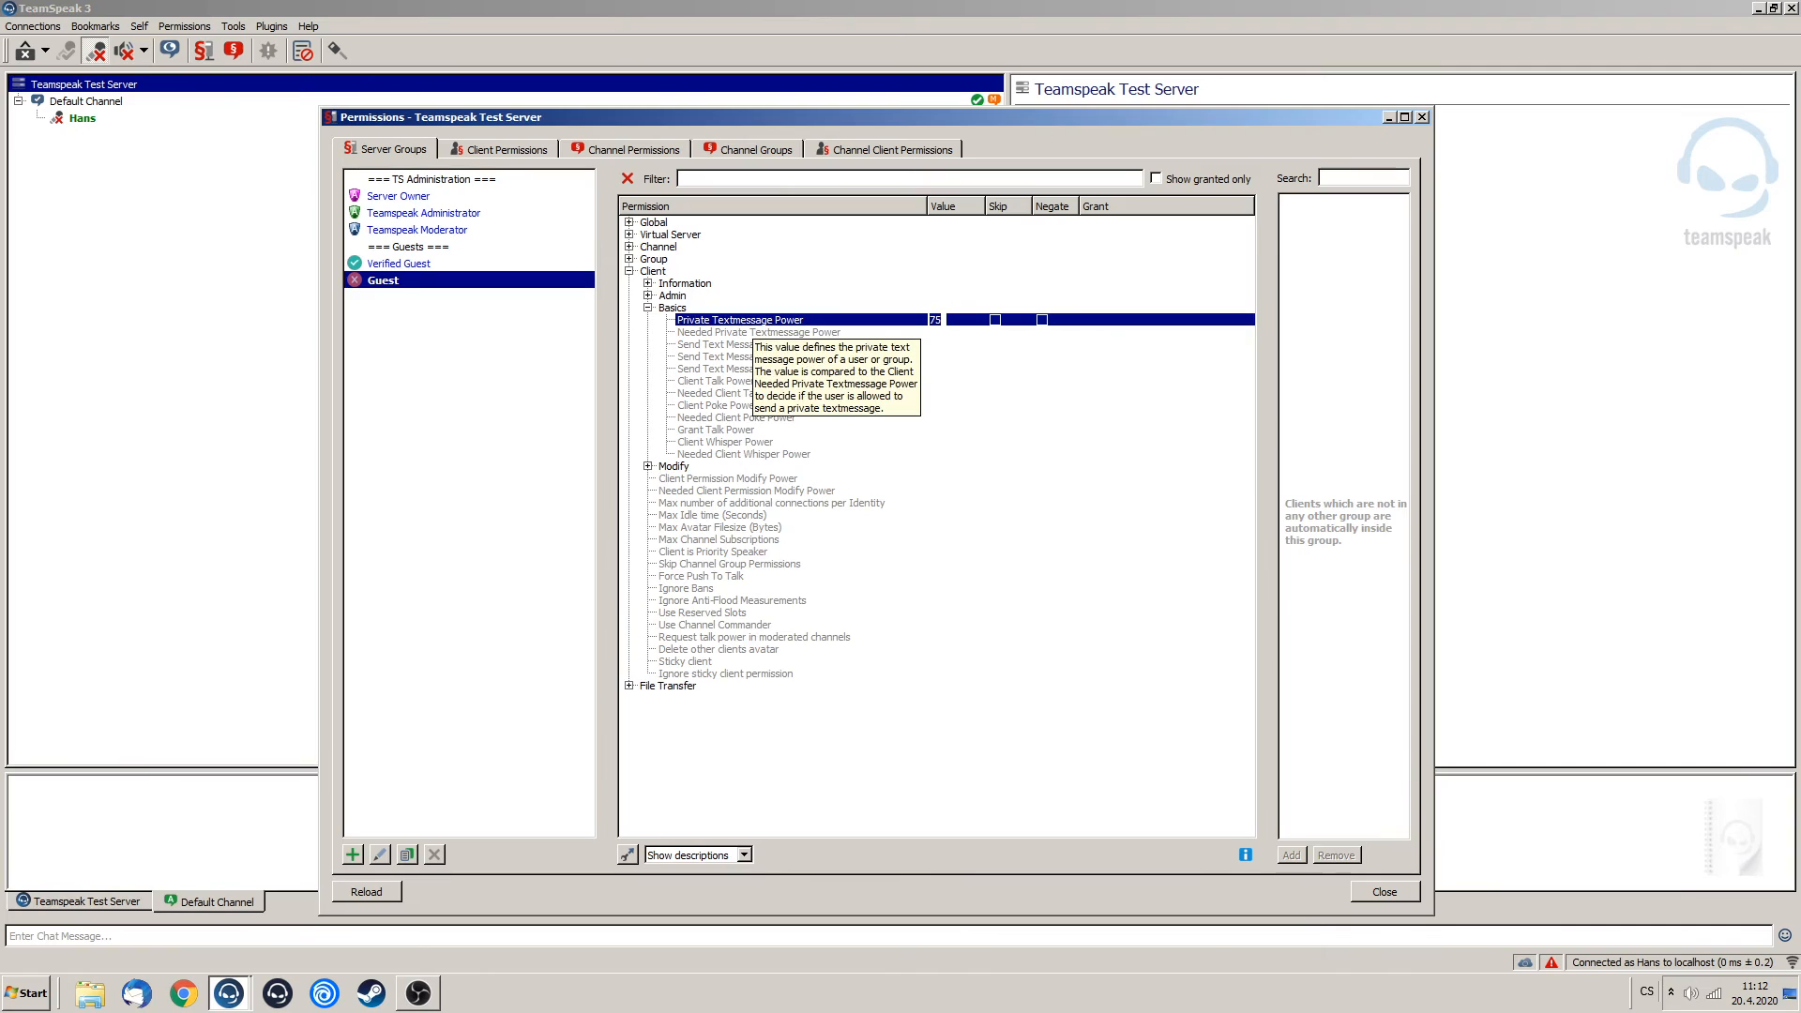
{"action": "type", "text": "20"}
{"action": "key", "text": "Return"}
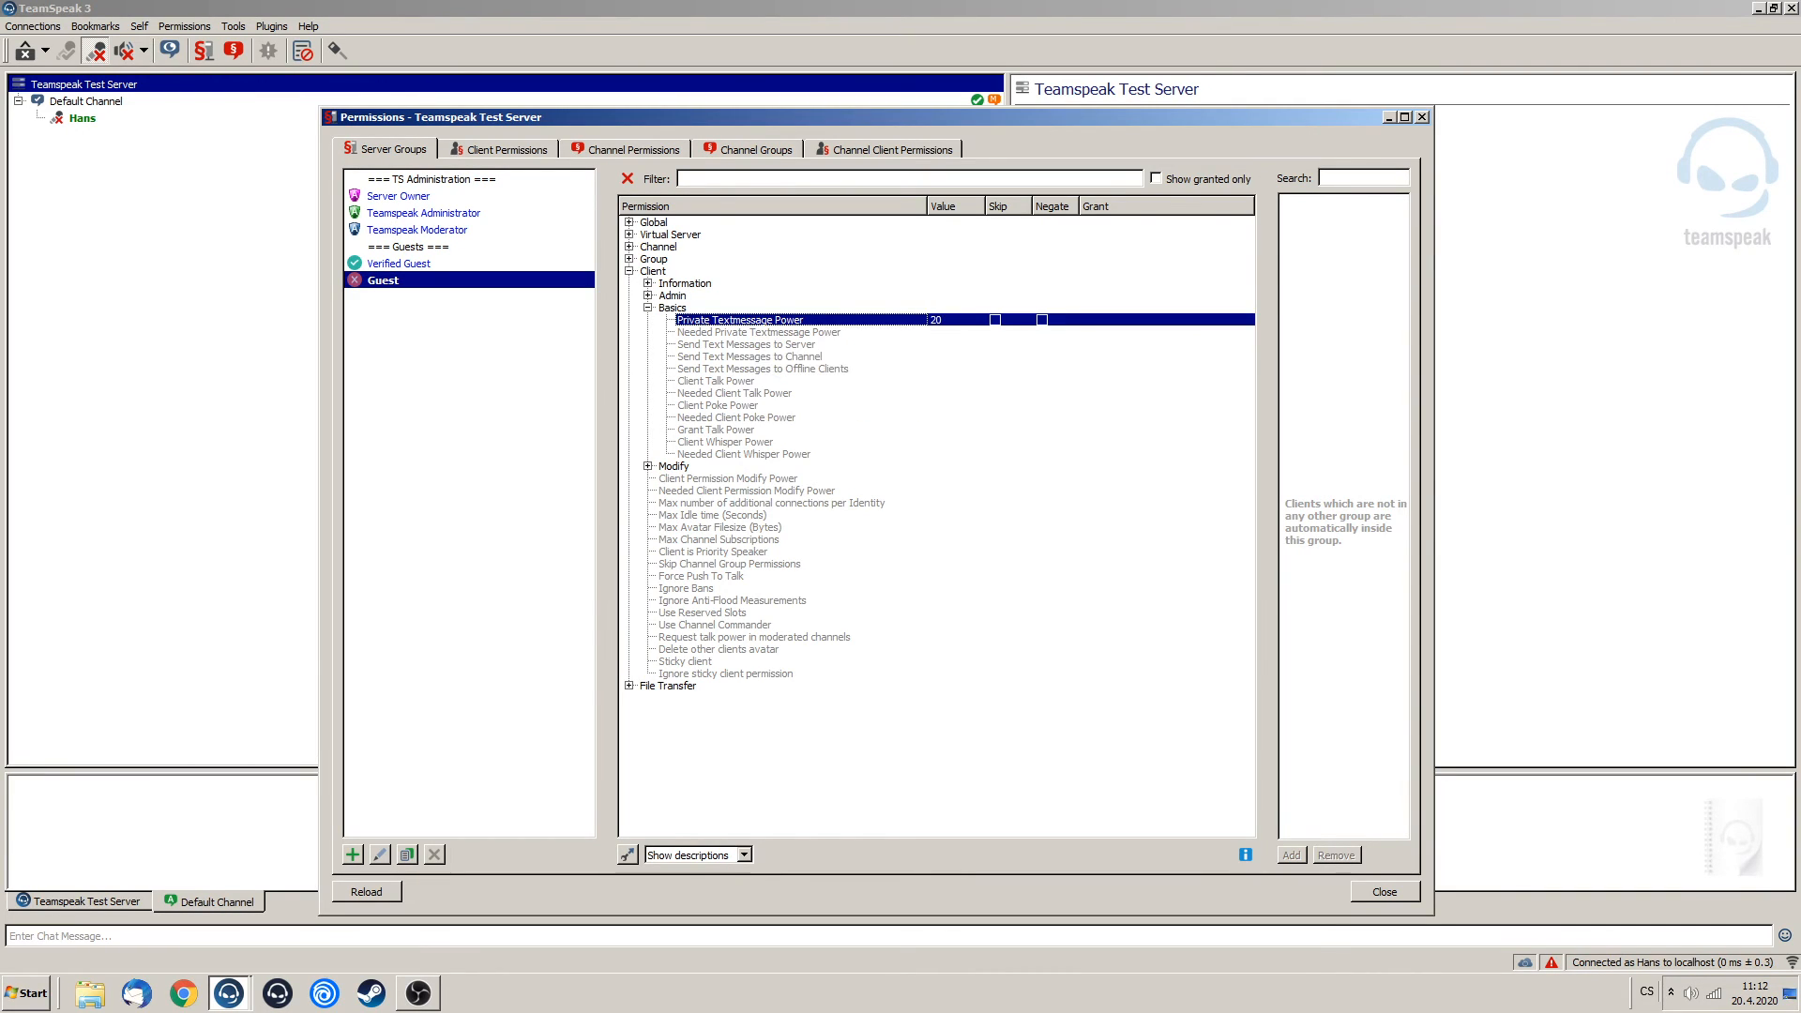
{"action": "type", "text": "5"}
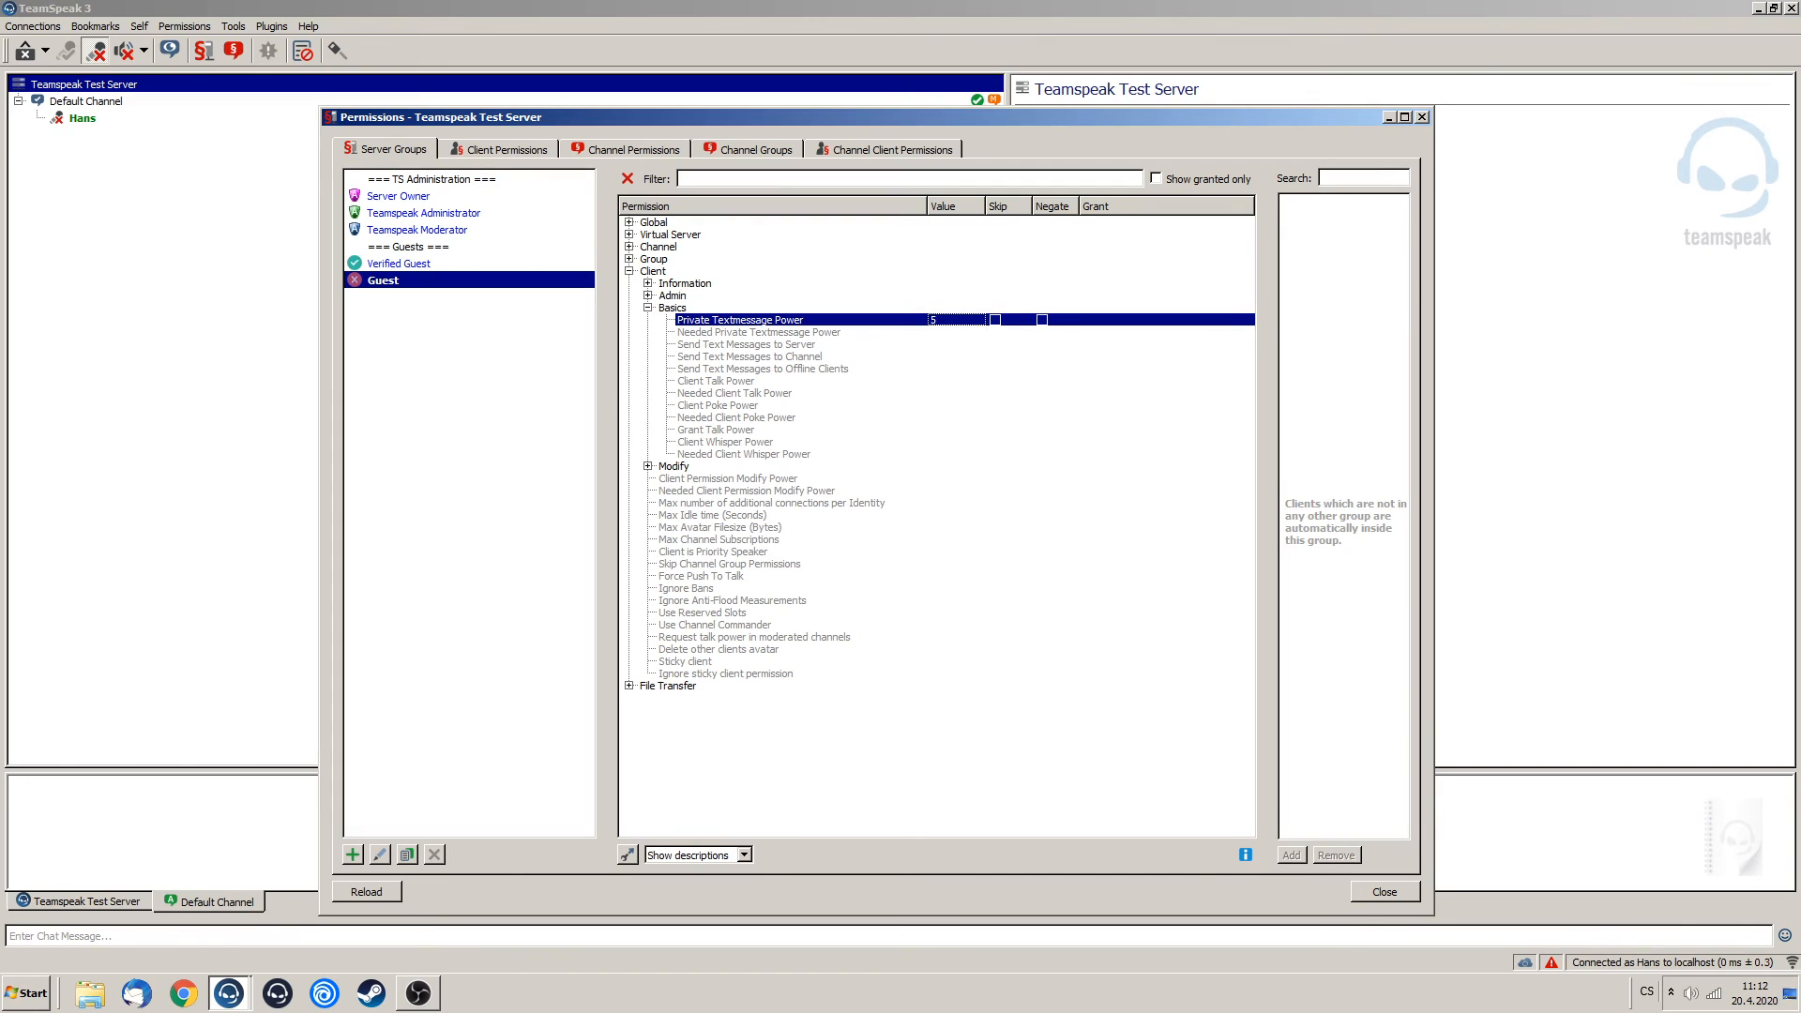
{"action": "left_click", "coordinate": [673, 307]}
{"action": "left_click", "coordinate": [758, 332]}
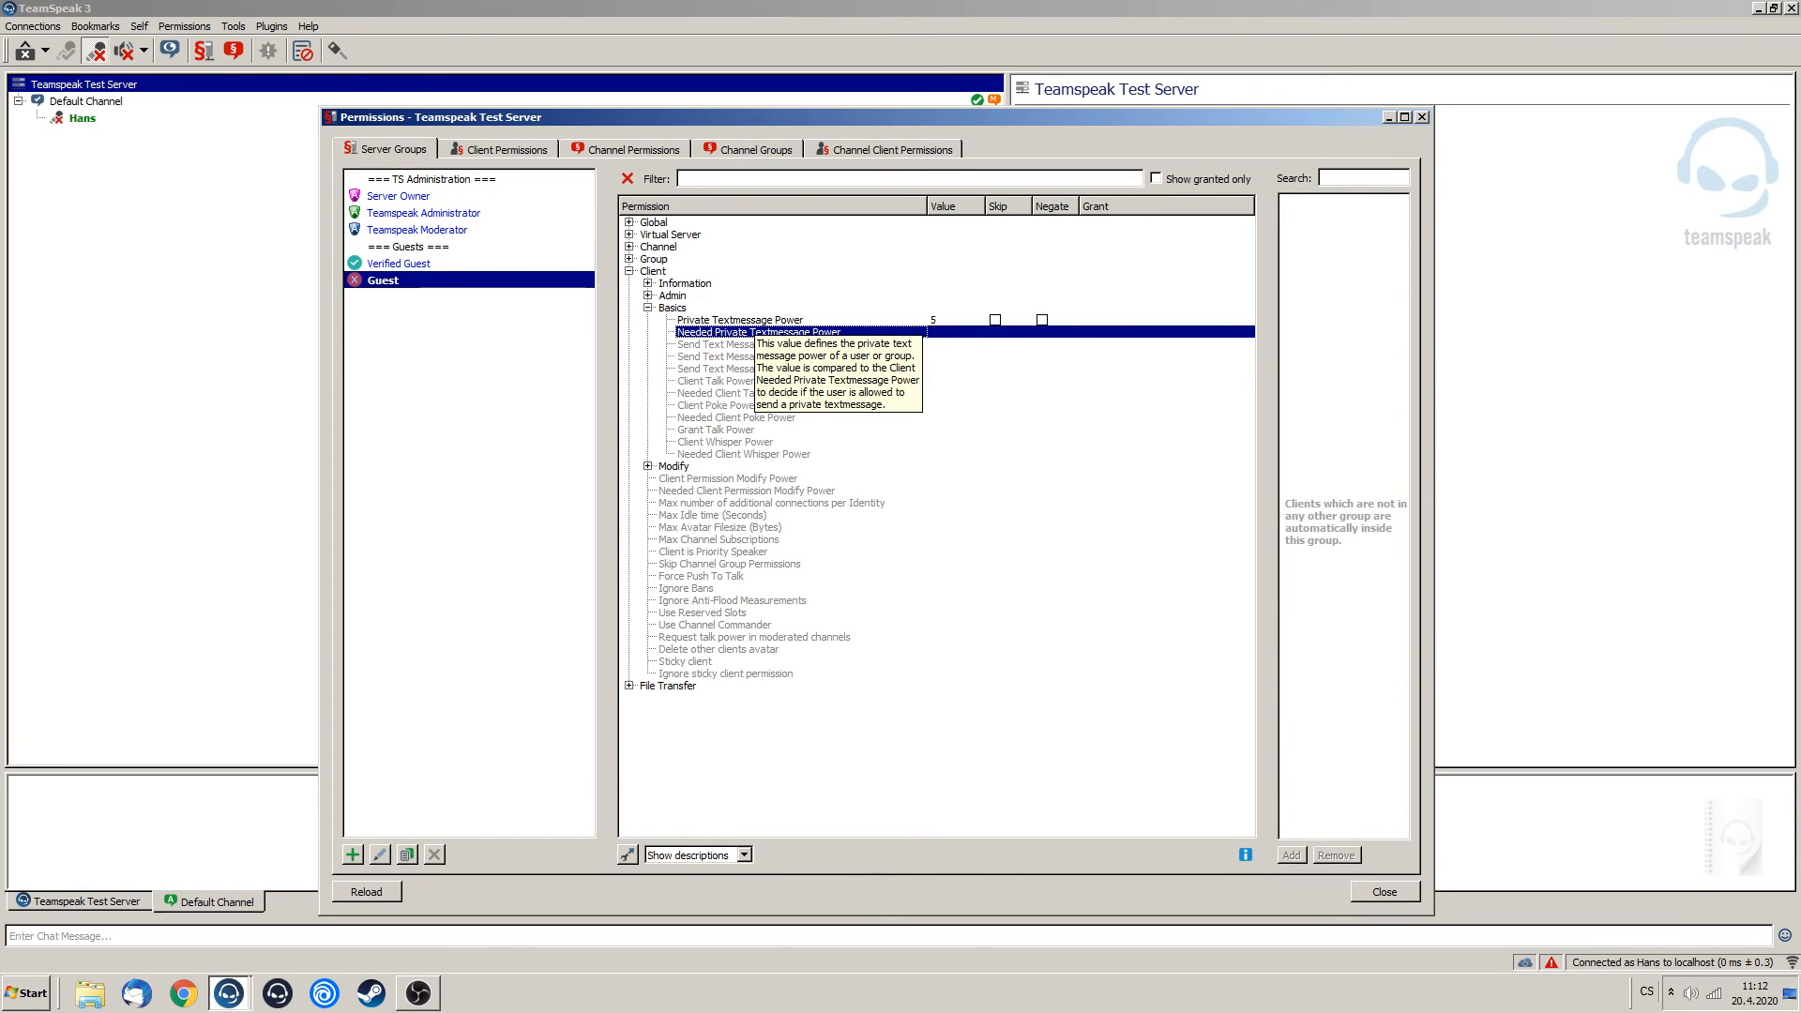
Enable Send Text Messages to Channel and set Client Talk Power to 5 in Guest's Client Basics permissions.
{"action": "left_click", "coordinate": [750, 356]}
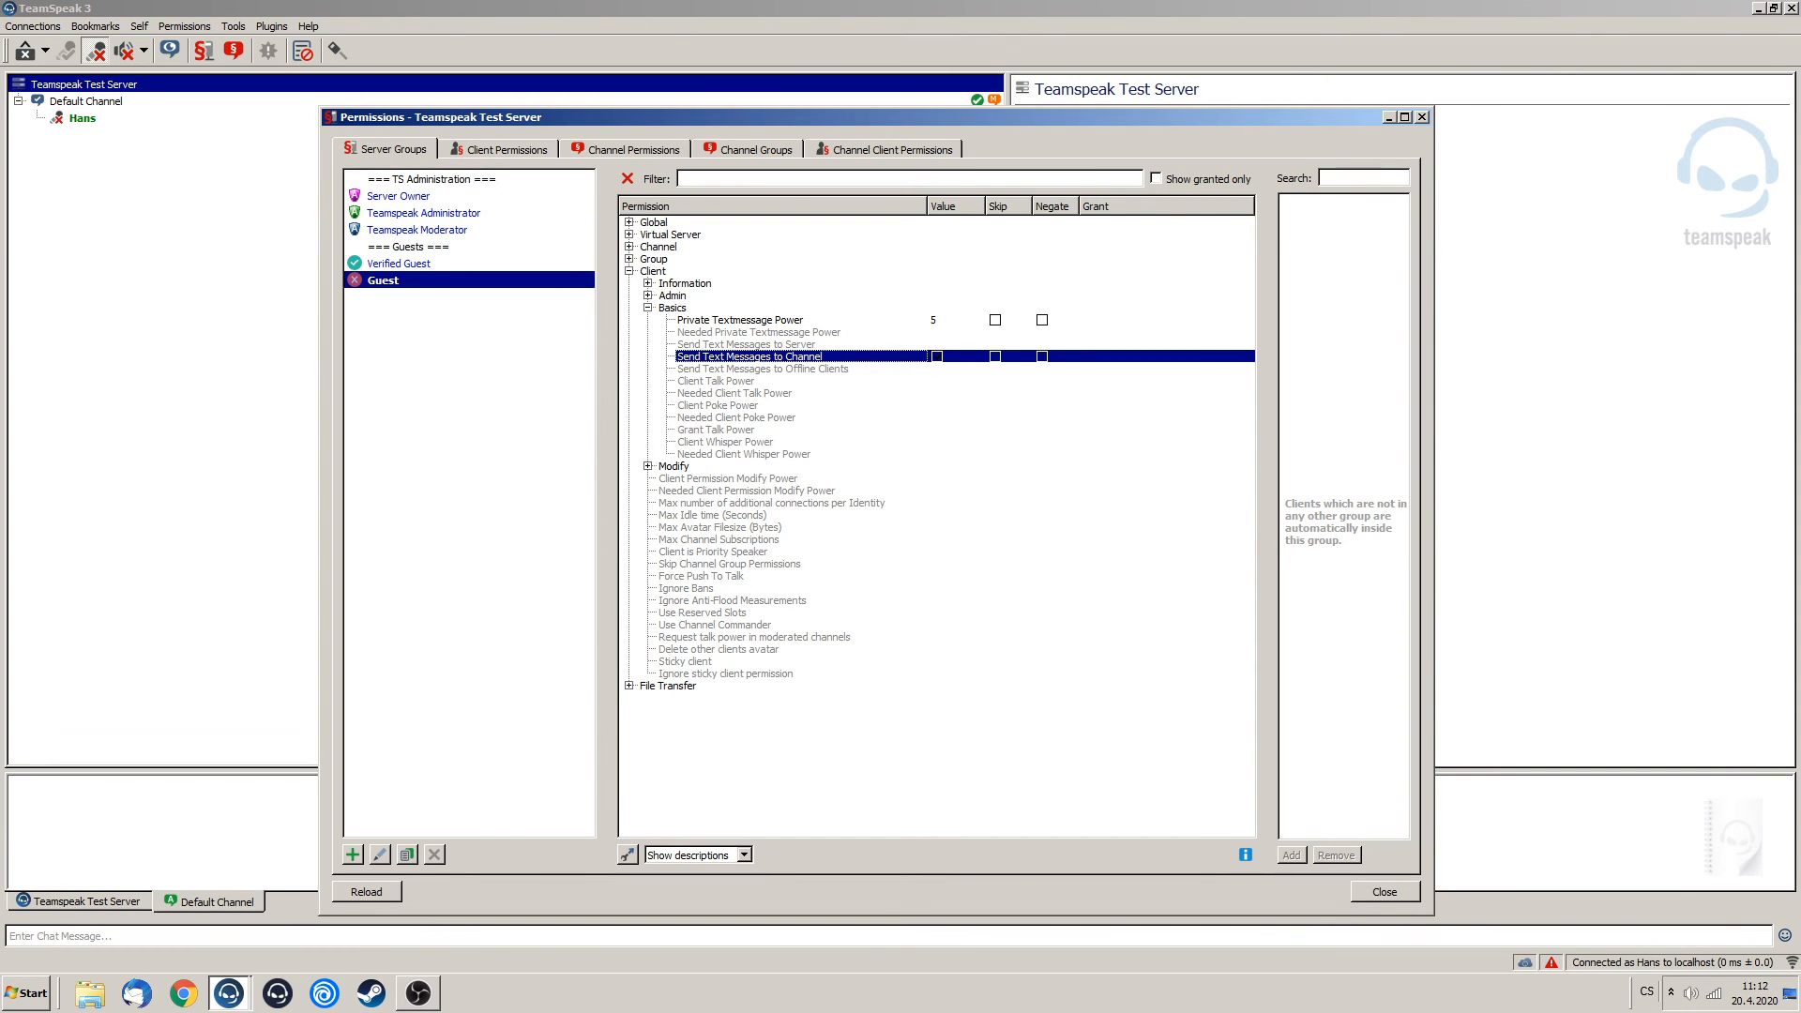
{"action": "left_click", "coordinate": [936, 356]}
{"action": "double_click", "coordinate": [937, 381]}
{"action": "type", "text": "5"}
{"action": "key", "text": "Return"}
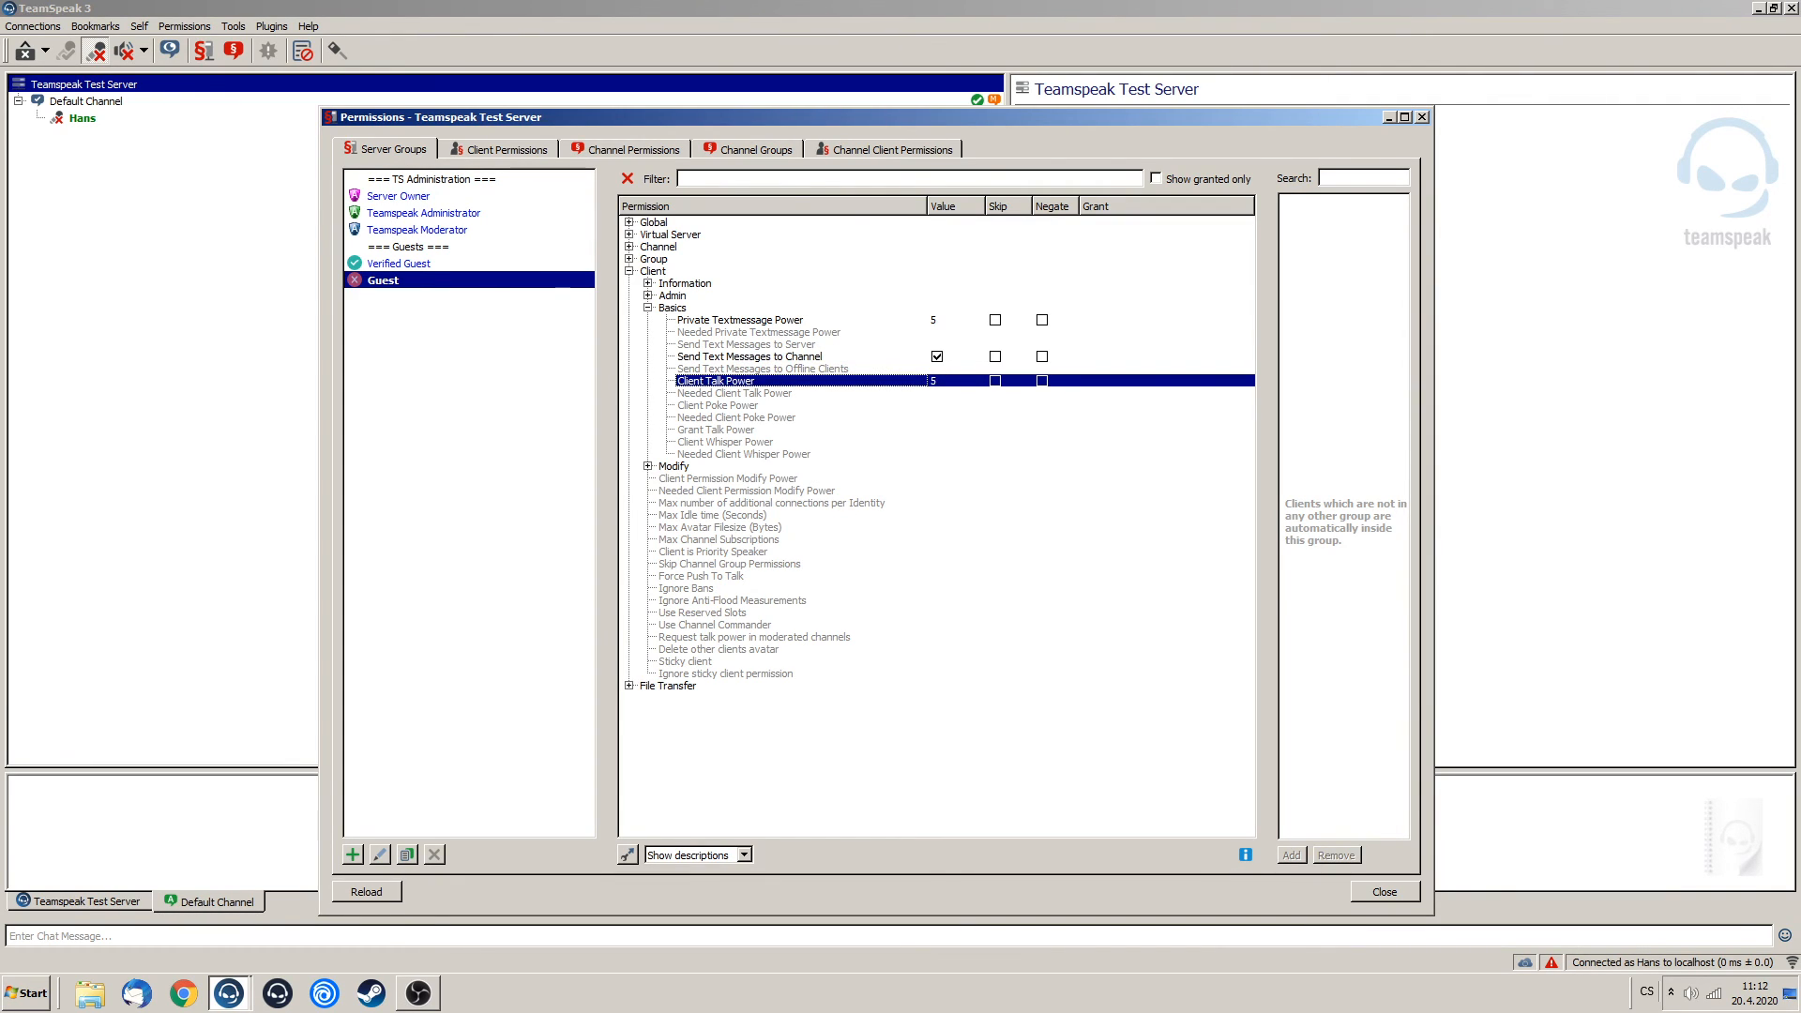
Filter Guest's permissions for "max chann" and set Max Channel Subscriptions to -1.
{"action": "left_click", "coordinate": [712, 178]}
{"action": "type", "text": "max chann"}
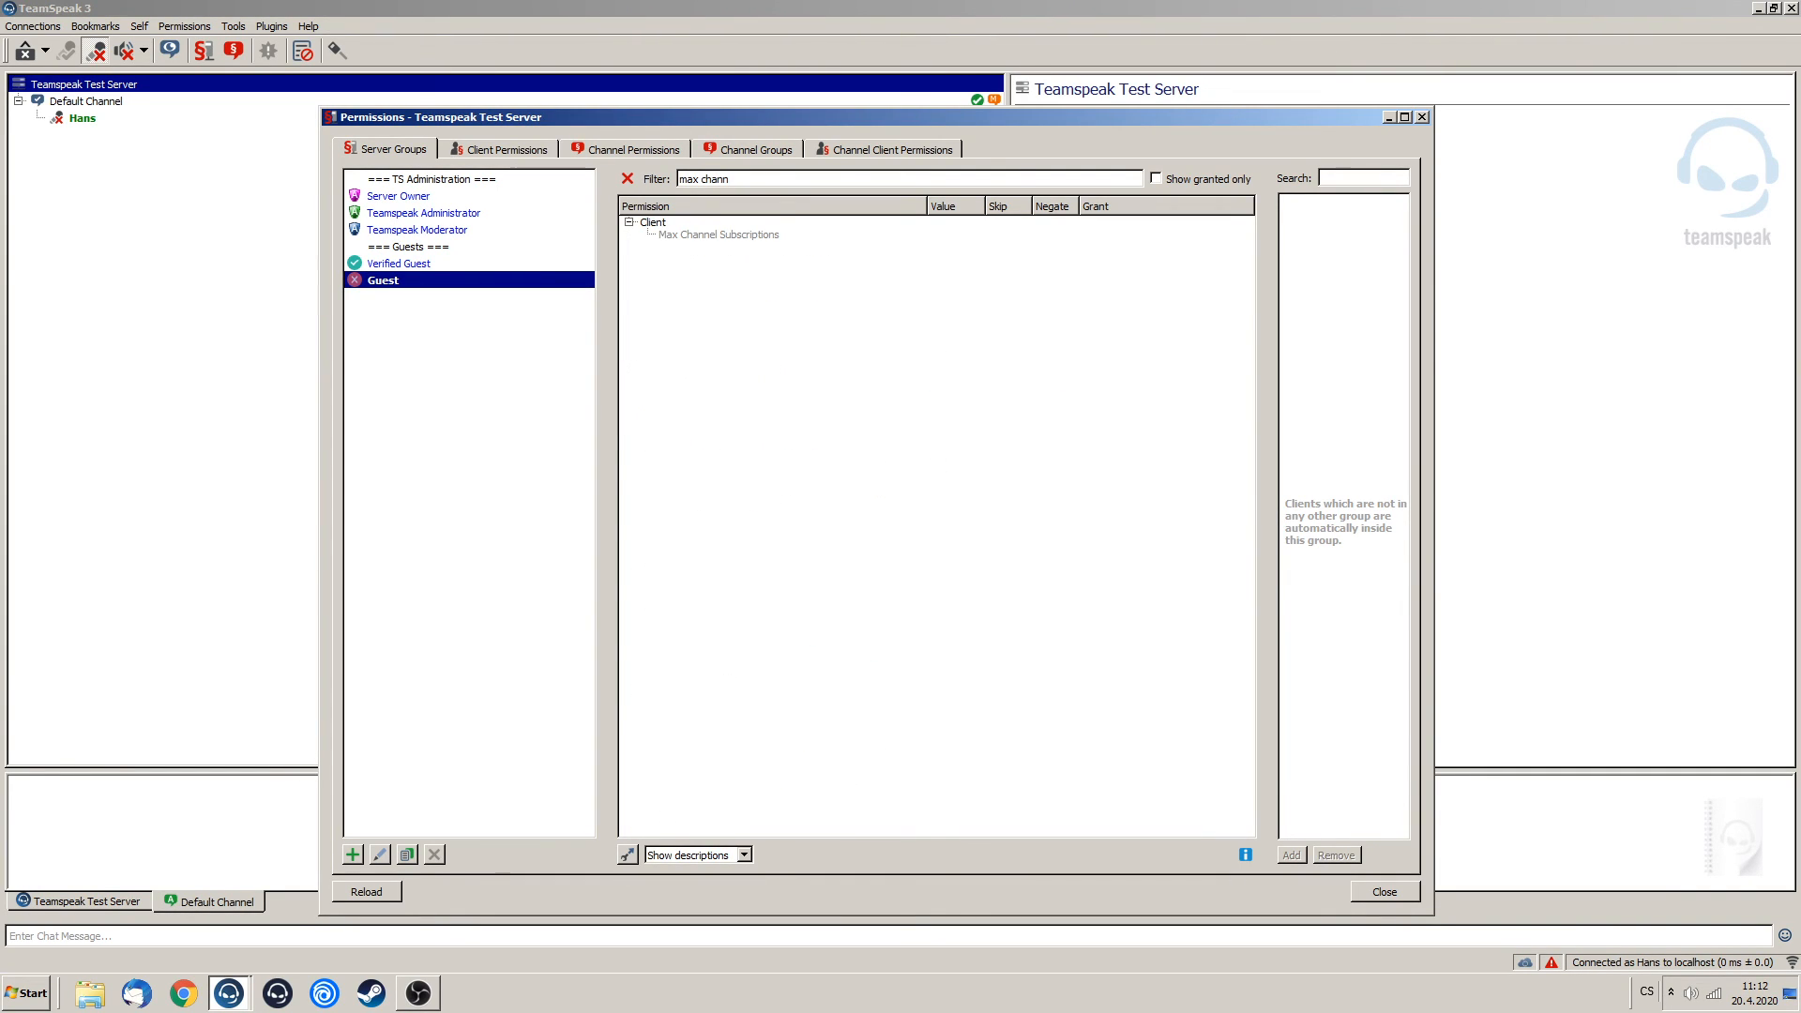
{"action": "double_click", "coordinate": [718, 234]}
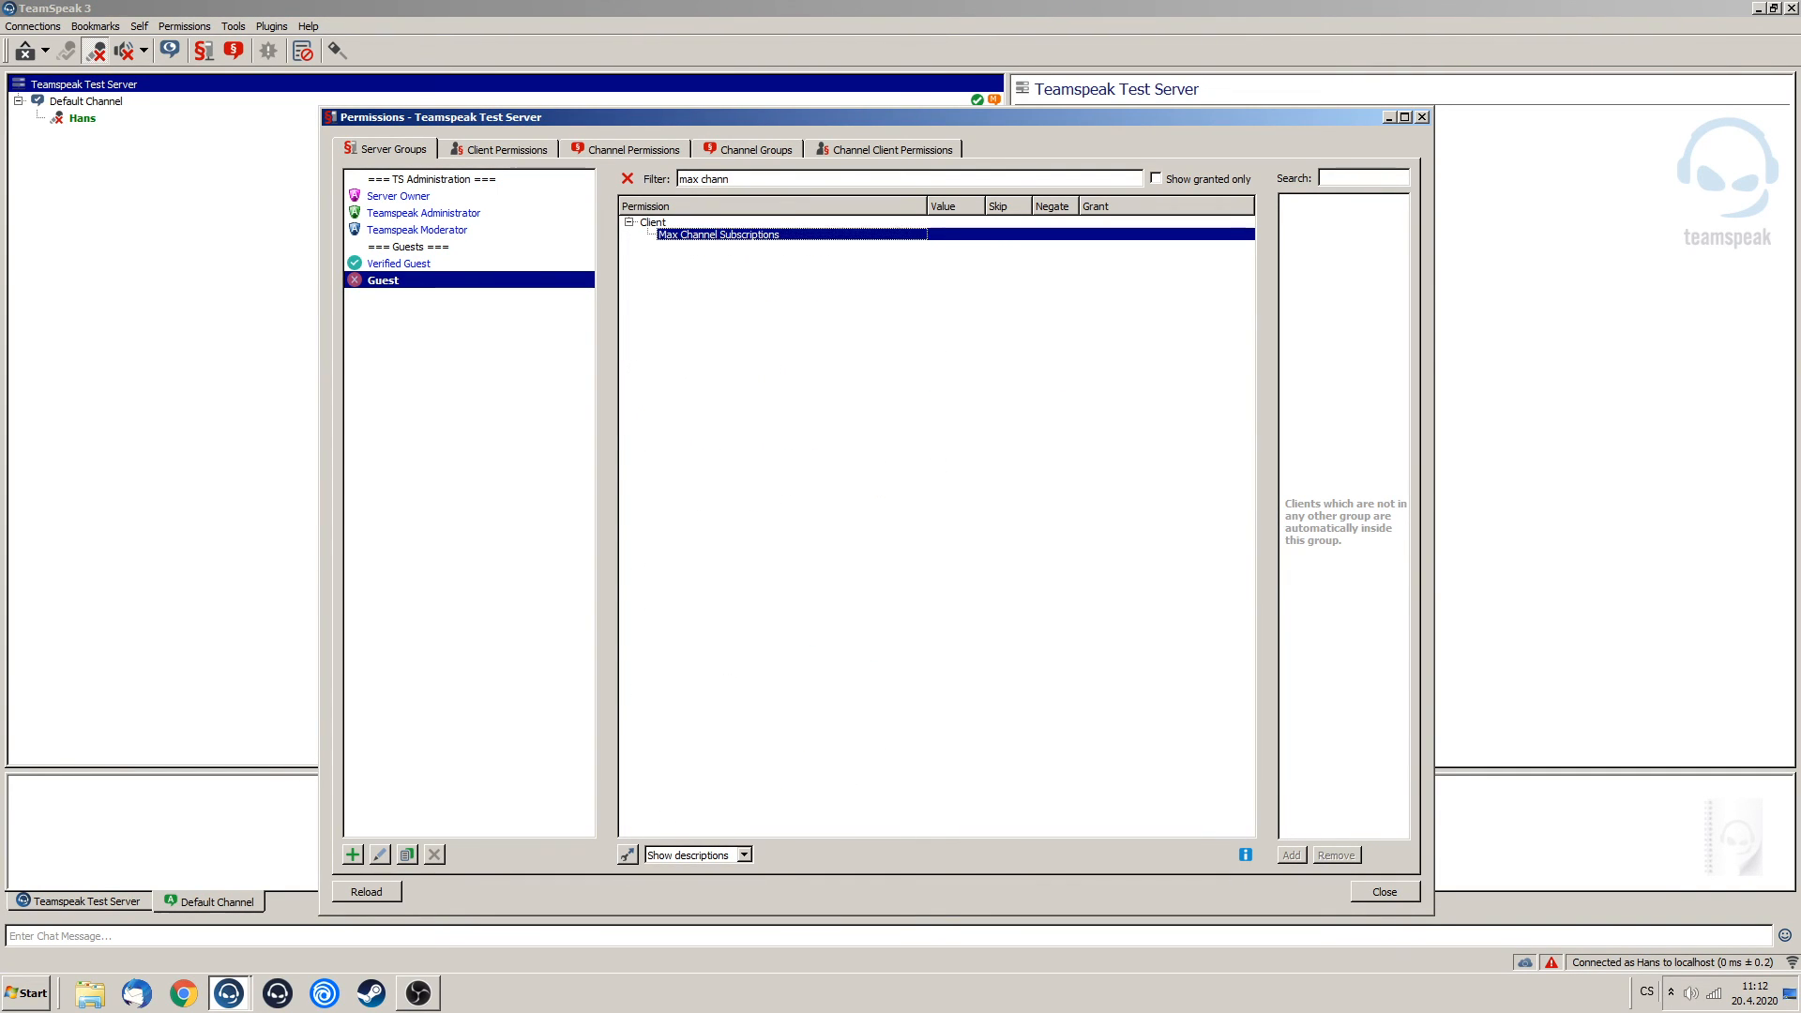
{"action": "type", "text": "-1"}
{"action": "key", "text": "Return"}
Clear the permission filter and show only the granted permissions to review Guest's complete setup.
{"action": "left_click_drag", "start_coordinate": [739, 179], "coordinate": [681, 178]}
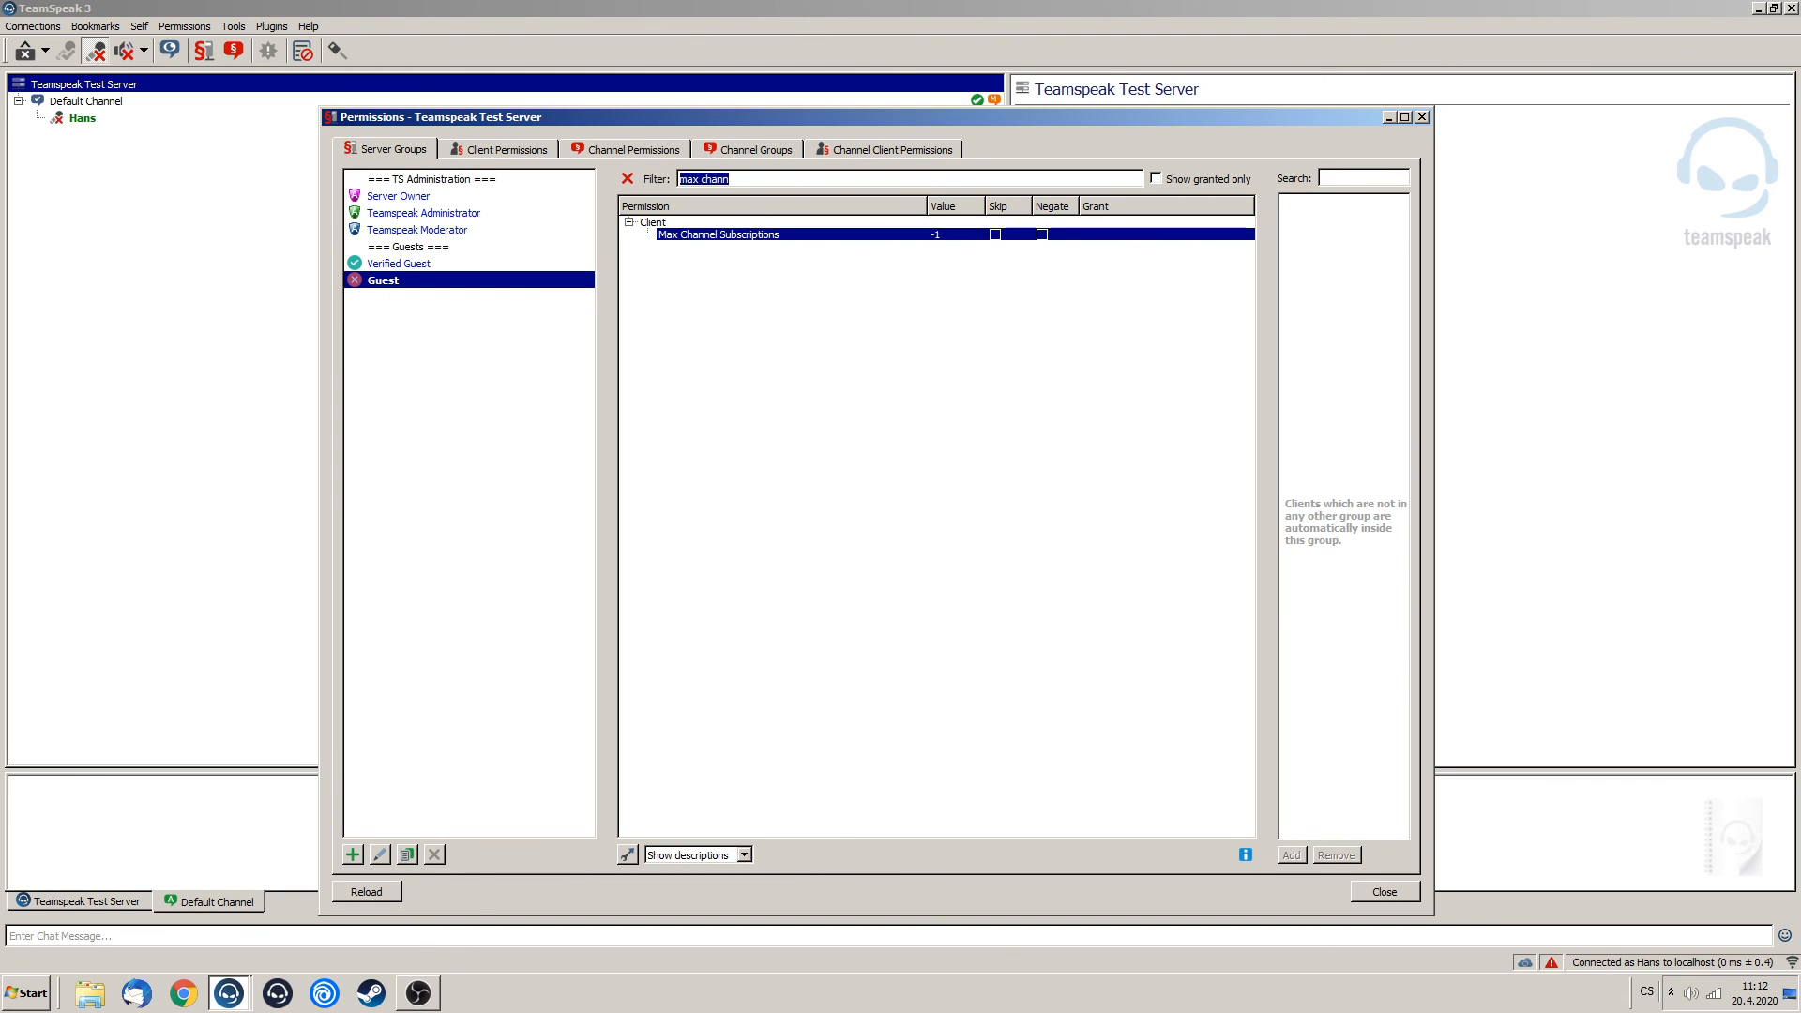
{"action": "key", "text": "BackSpace"}
{"action": "left_click", "coordinate": [1155, 178]}
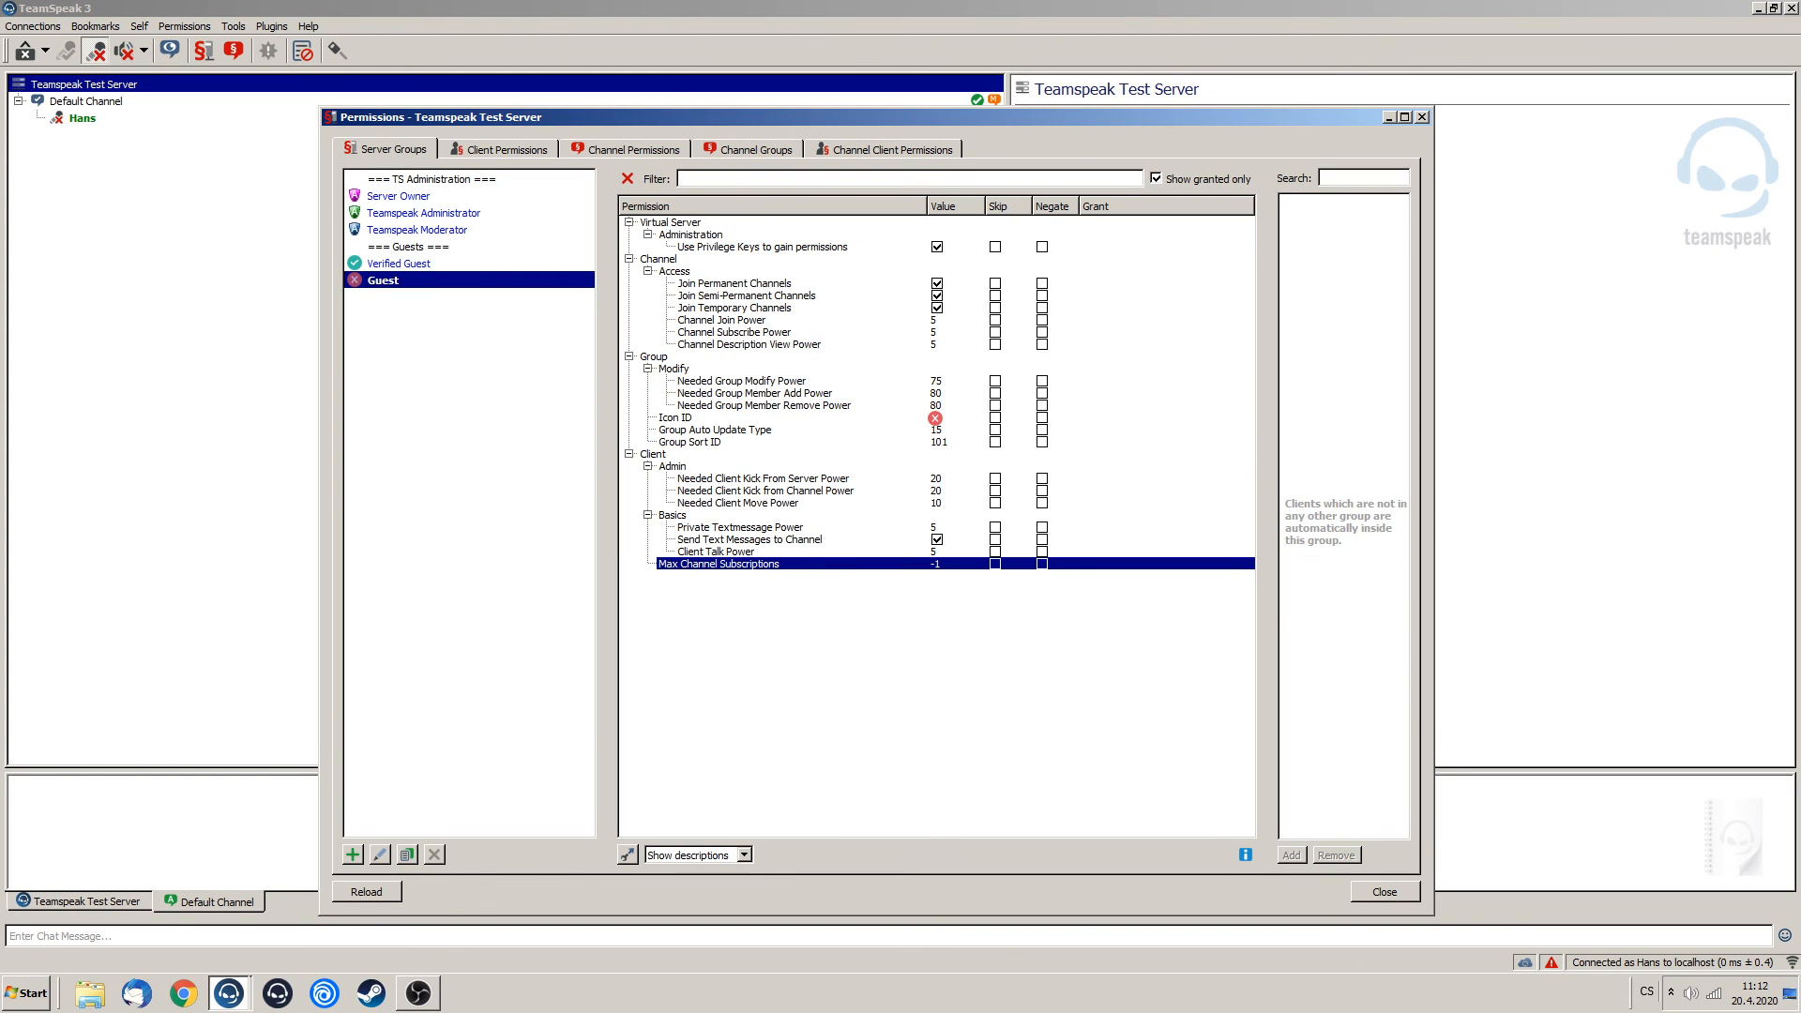
{"action": "left_click", "coordinate": [719, 564]}
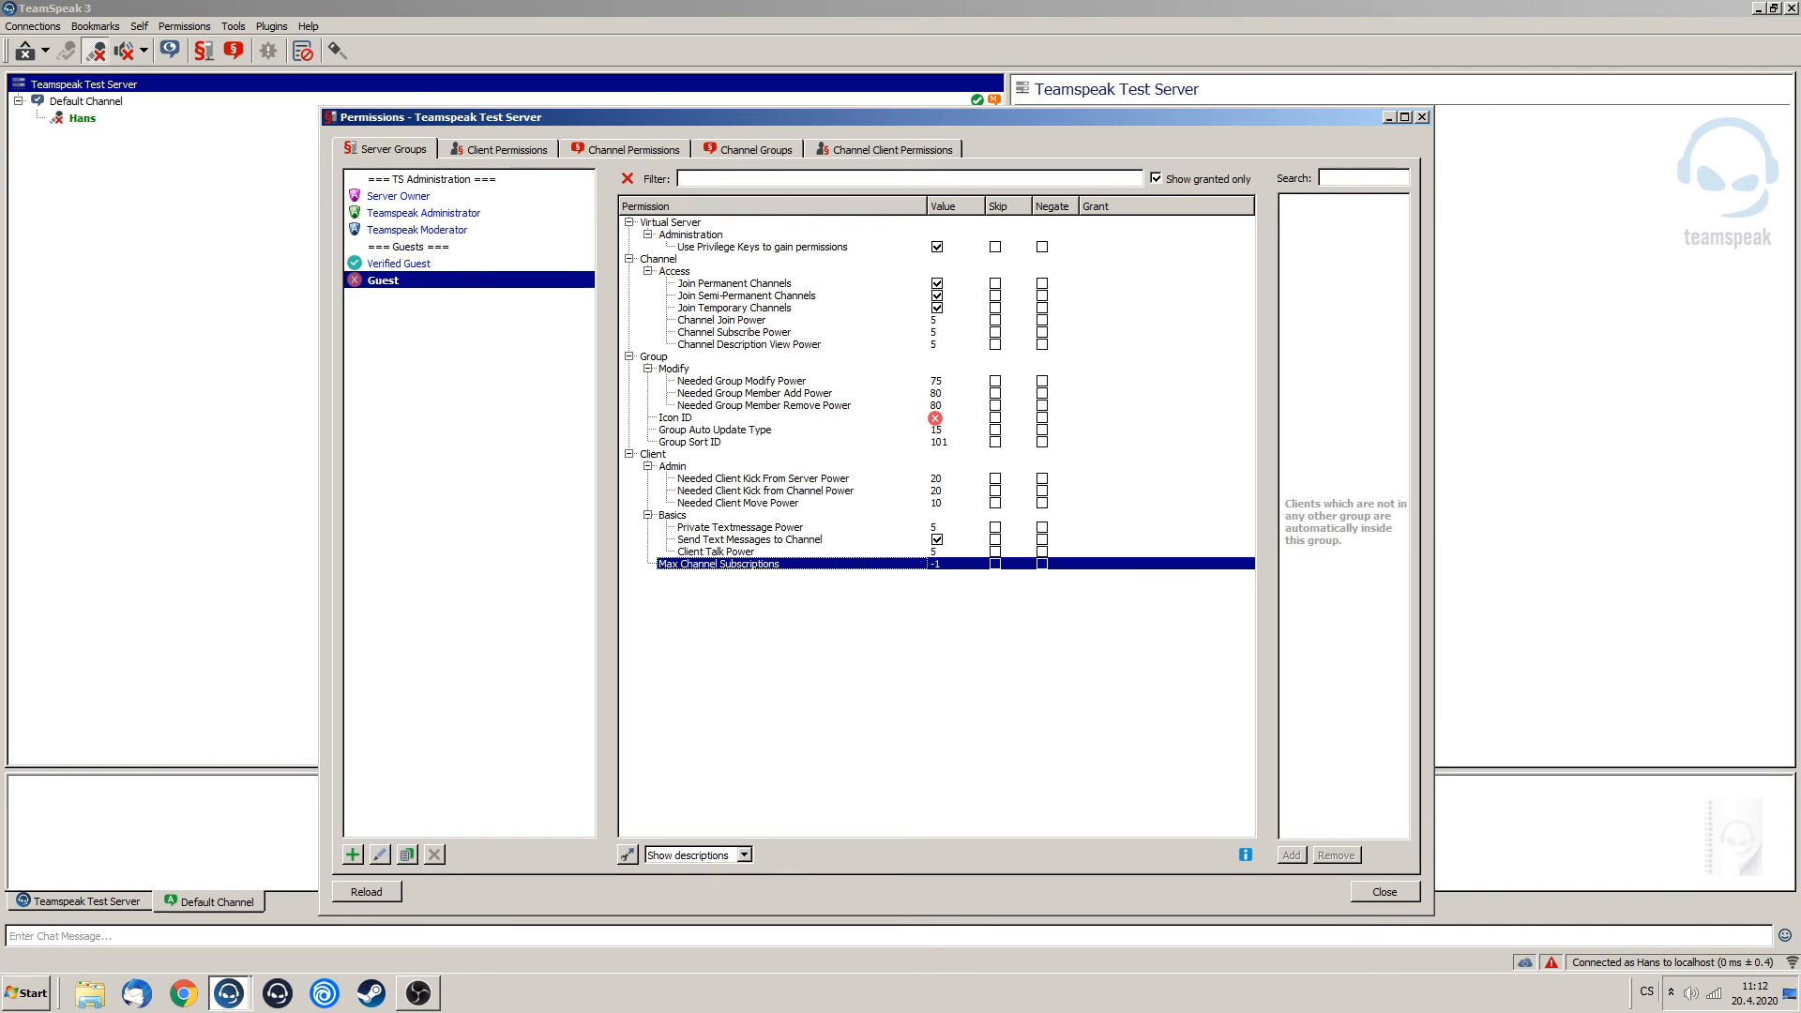